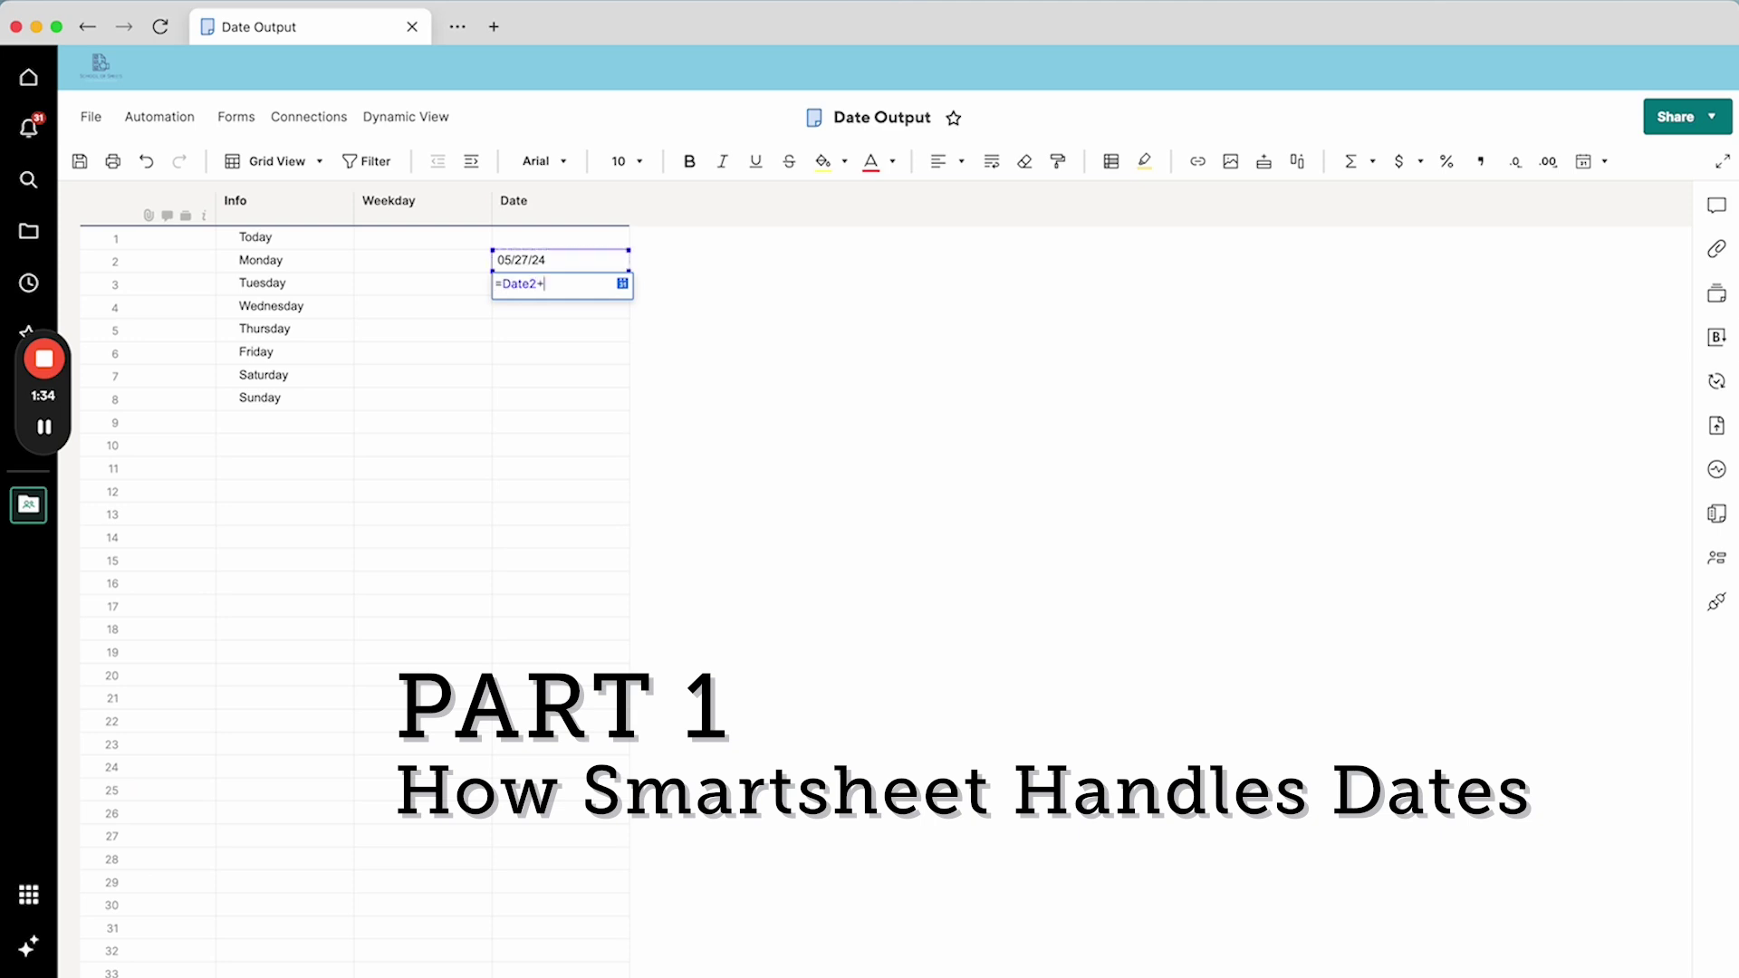
Step: Complete row 3's =Date2+1 formula so it shows the day after 05/27/24
text(1)
key(Return)
Step: Copy the =Date2+1 formula down rows 3–8, giving dates through 06/02/24
key(Up)
key(ctrl+c)
key(shift+Down)
key(shift+Down)
key(shift+Down)
key(shift+Down)
key(shift+Down)
key(ctrl+v)
Step: Enter =WEEKDAY(Date@row) in Weekday row 2 and fill it down to row 8
click(422, 260)
text(=wee)
key(Tab)
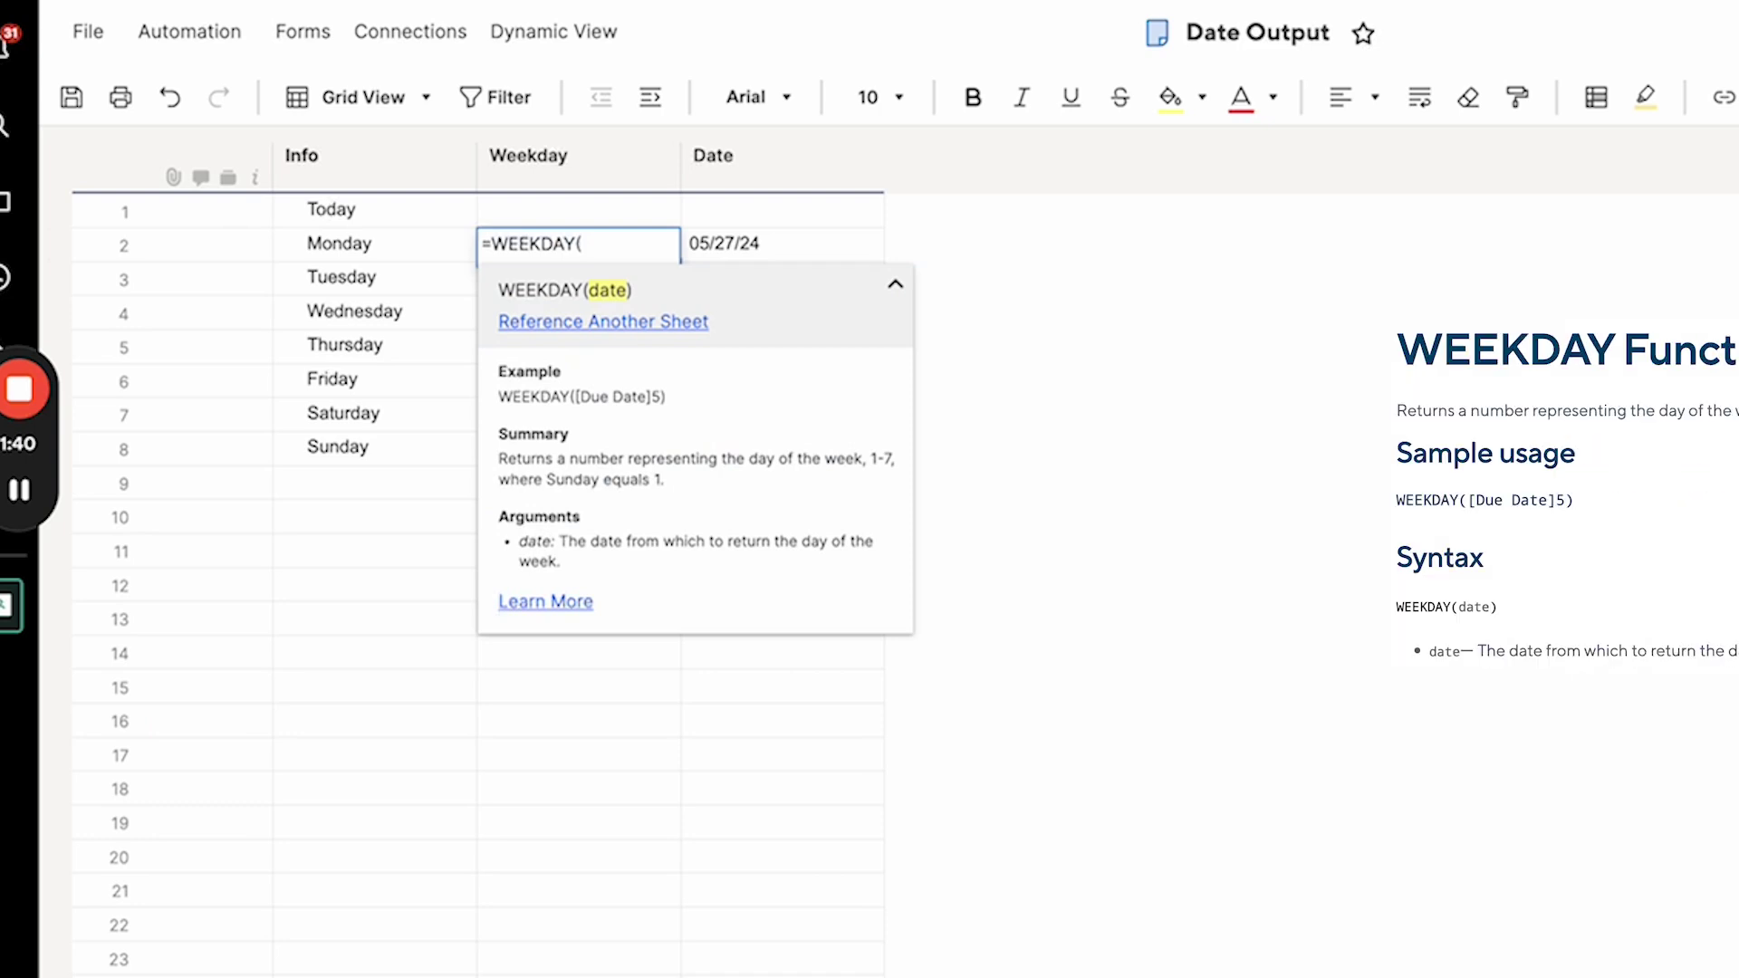
click(782, 244)
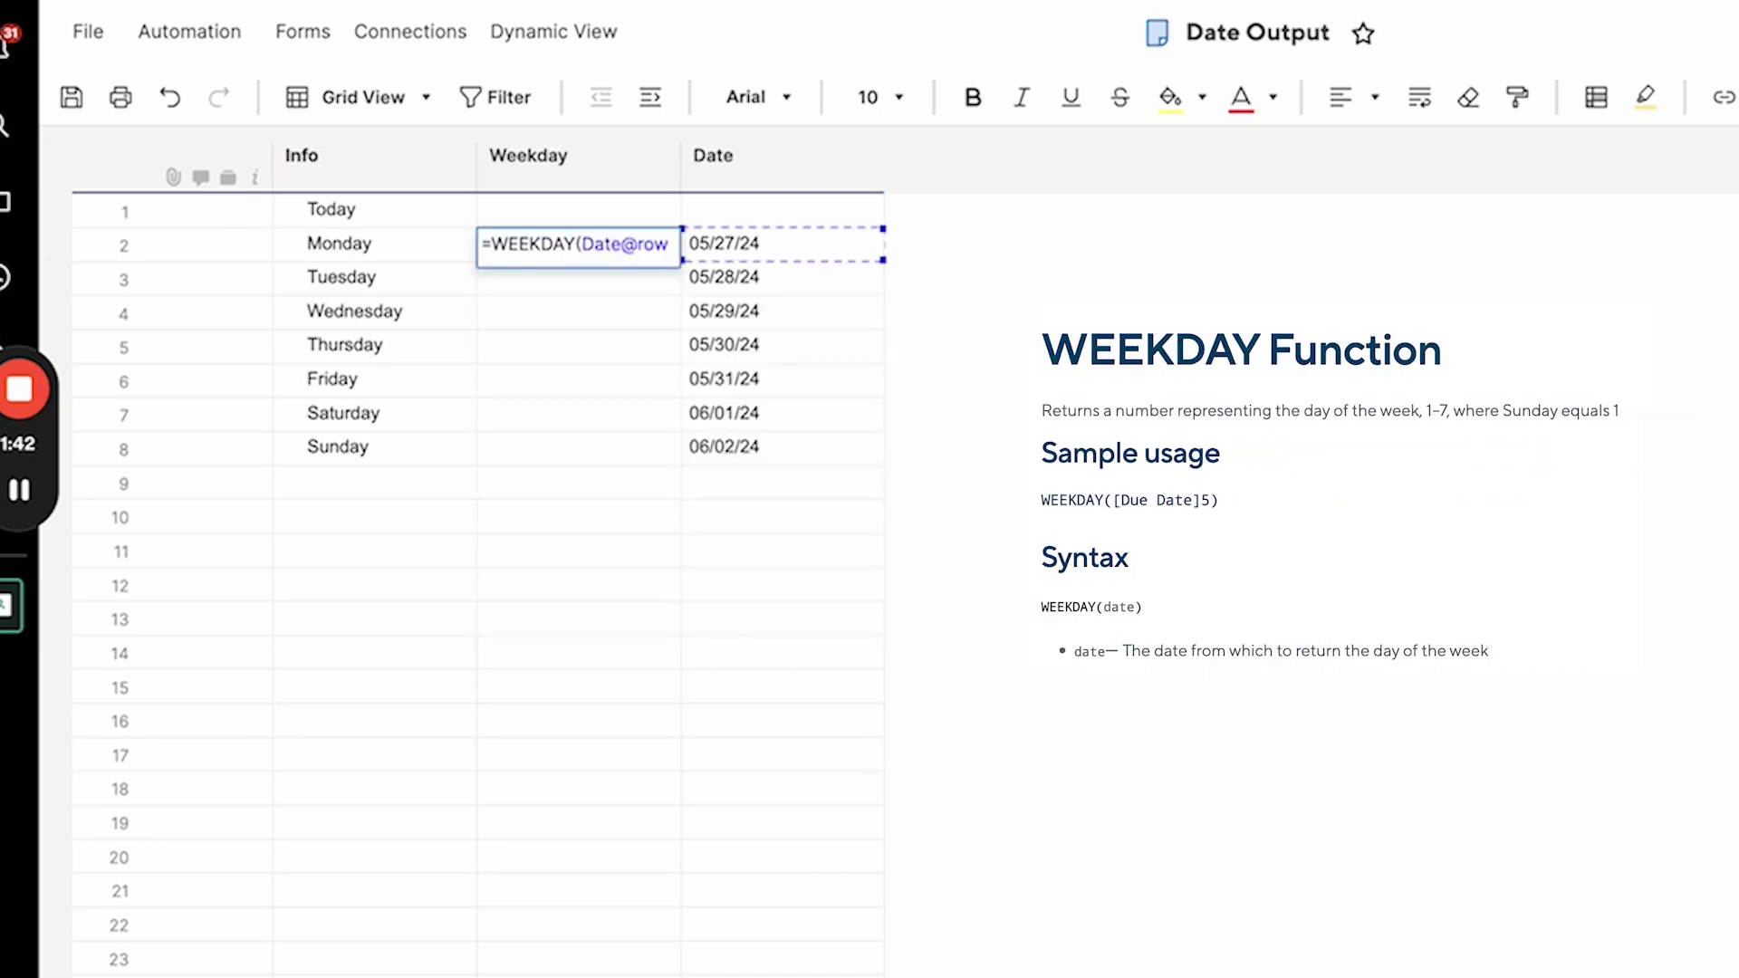
key(Return)
click(612, 245)
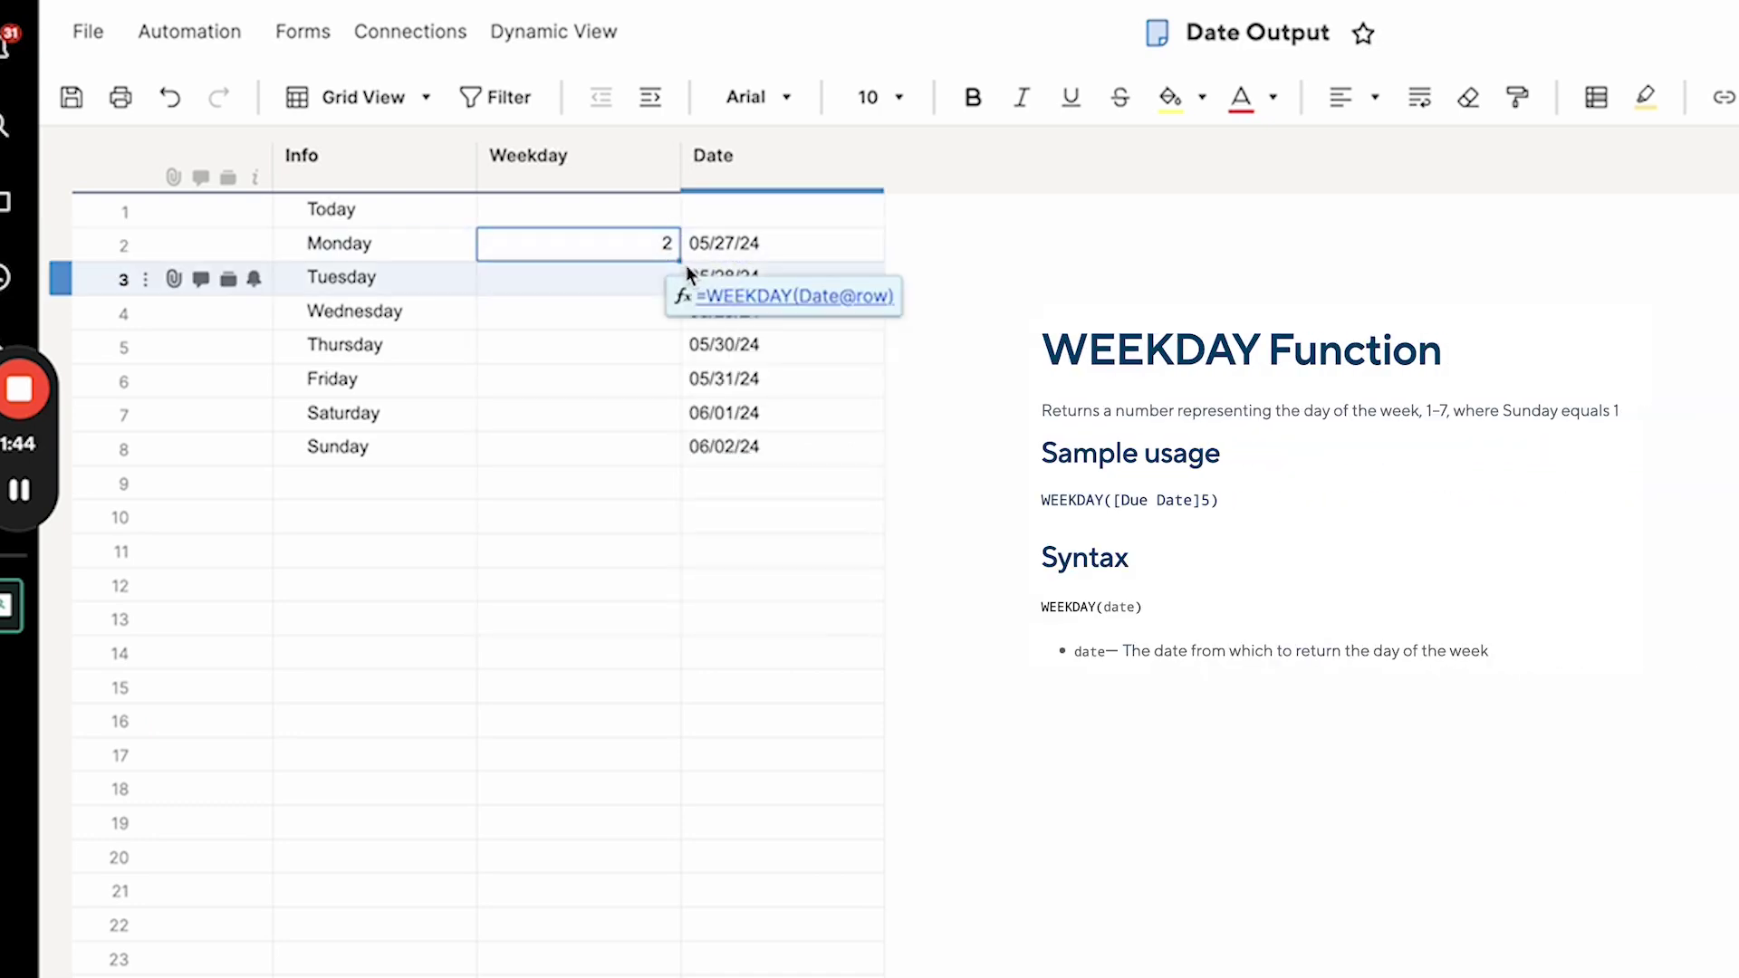
drag(680, 261, 665, 459)
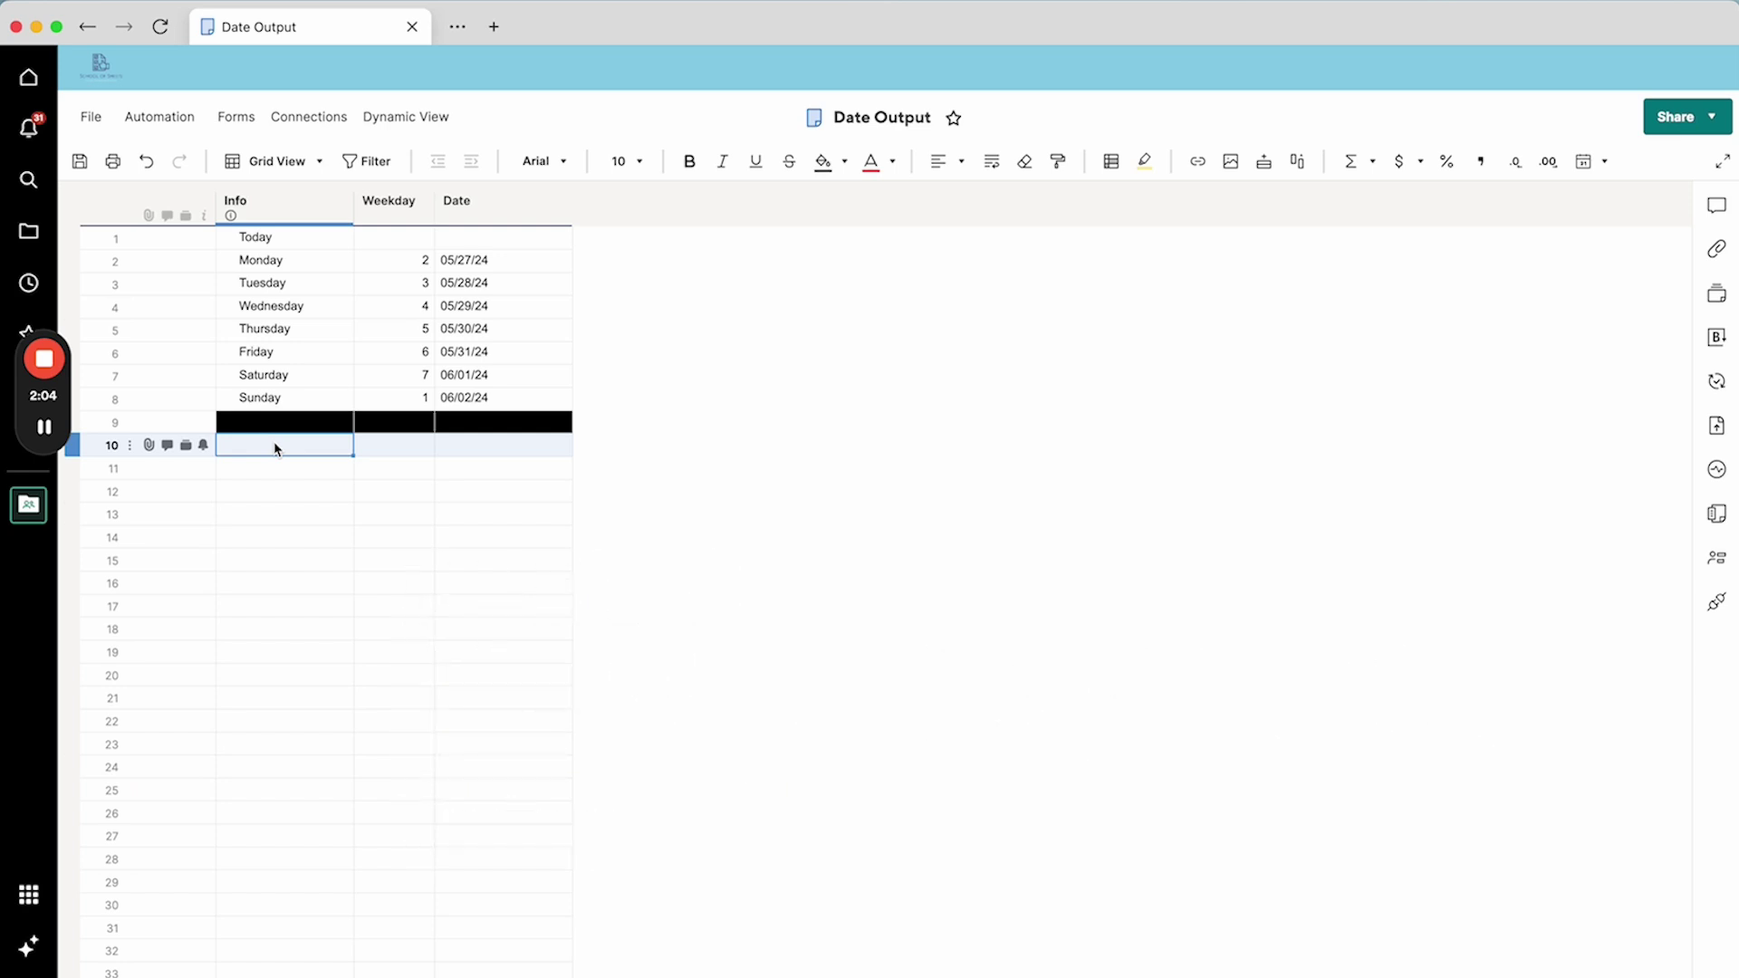
Step: Label row 10 'Get next Saturday off today' with wrapped text
text(Get next Saturday)
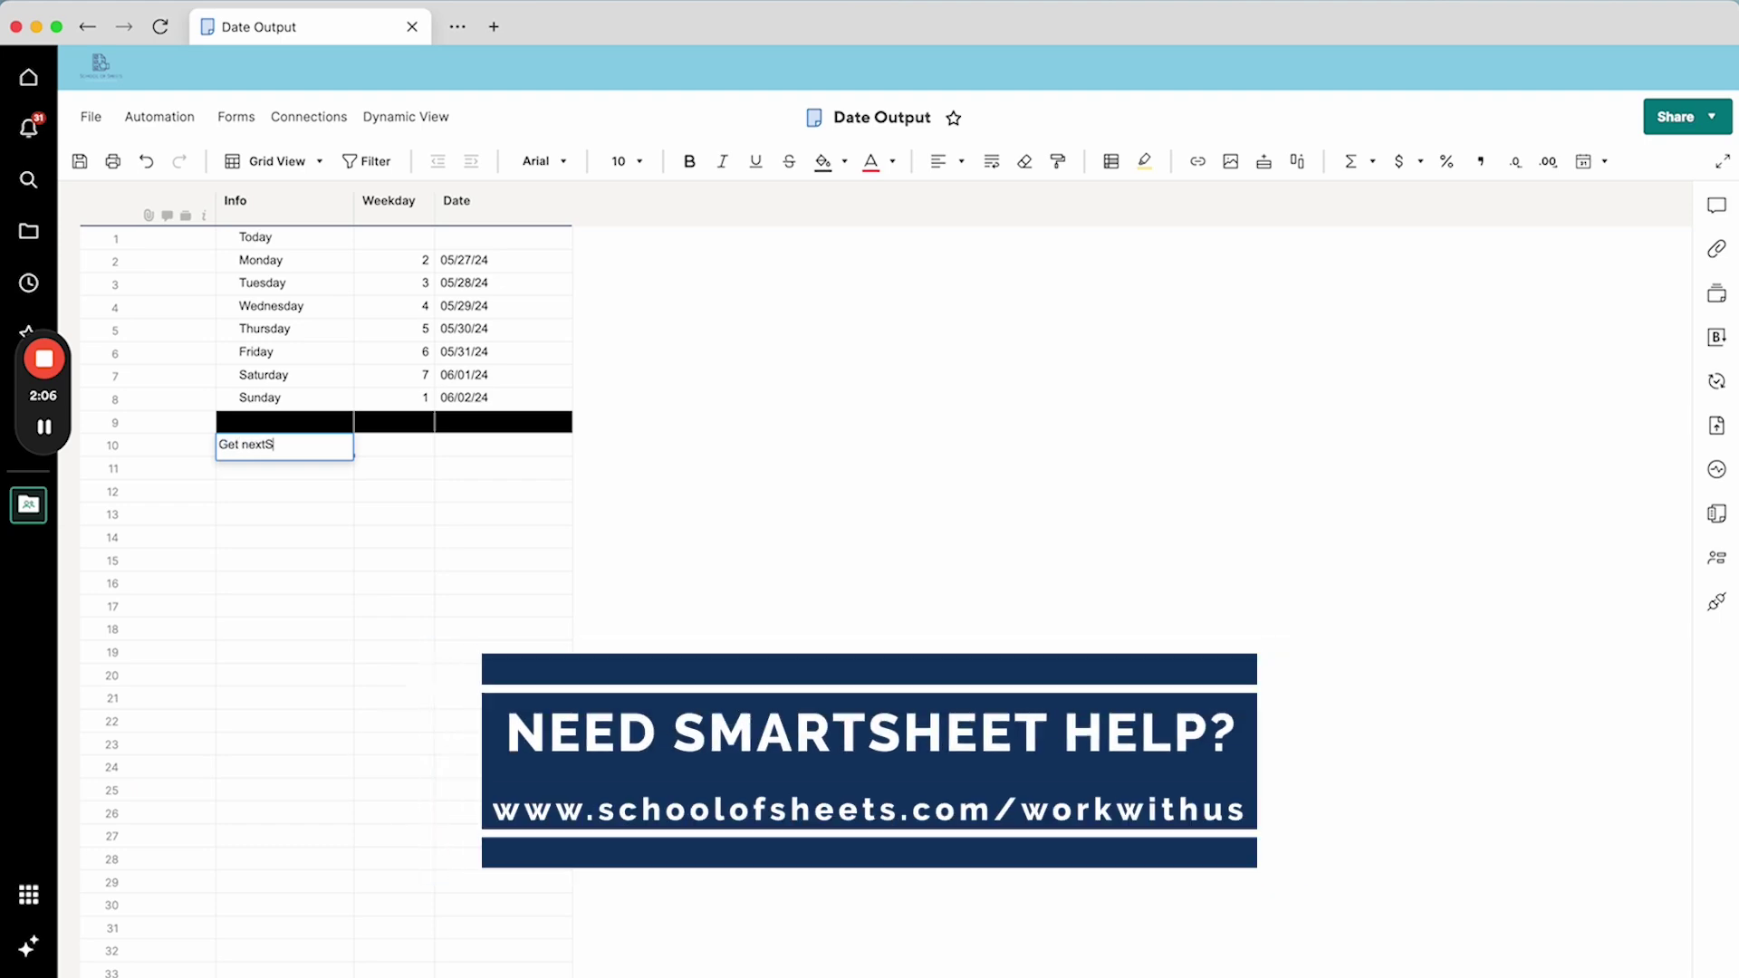
text( off today)
key(Return)
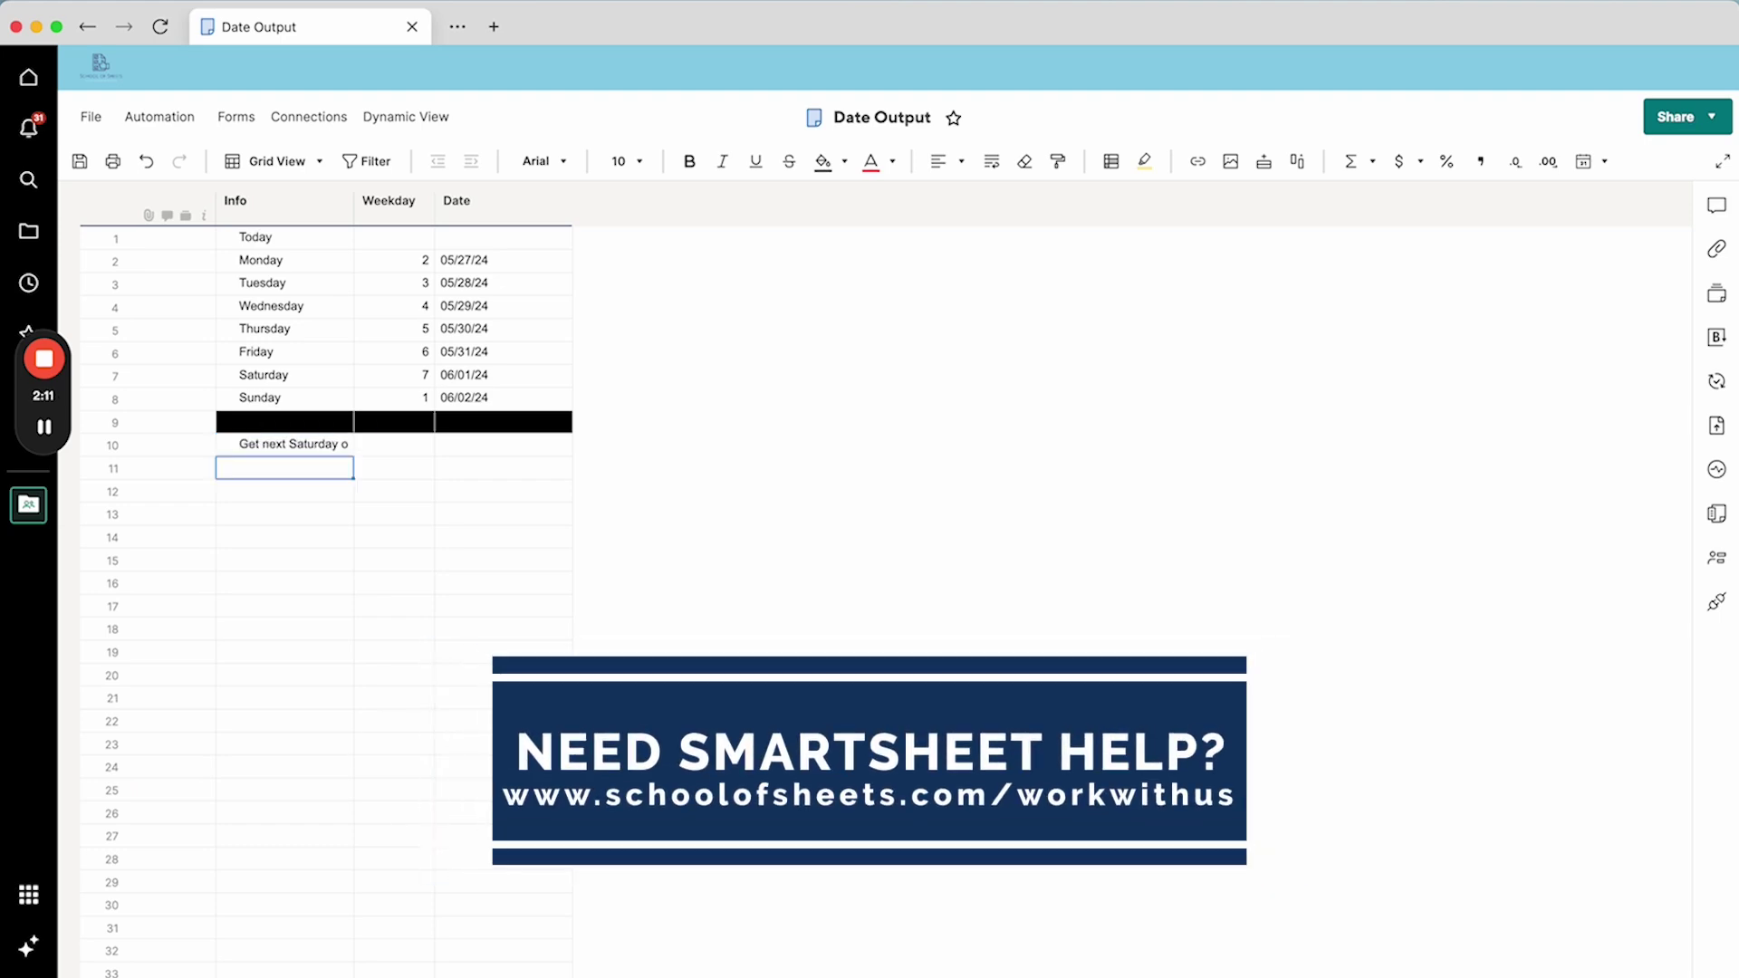
click(270, 446)
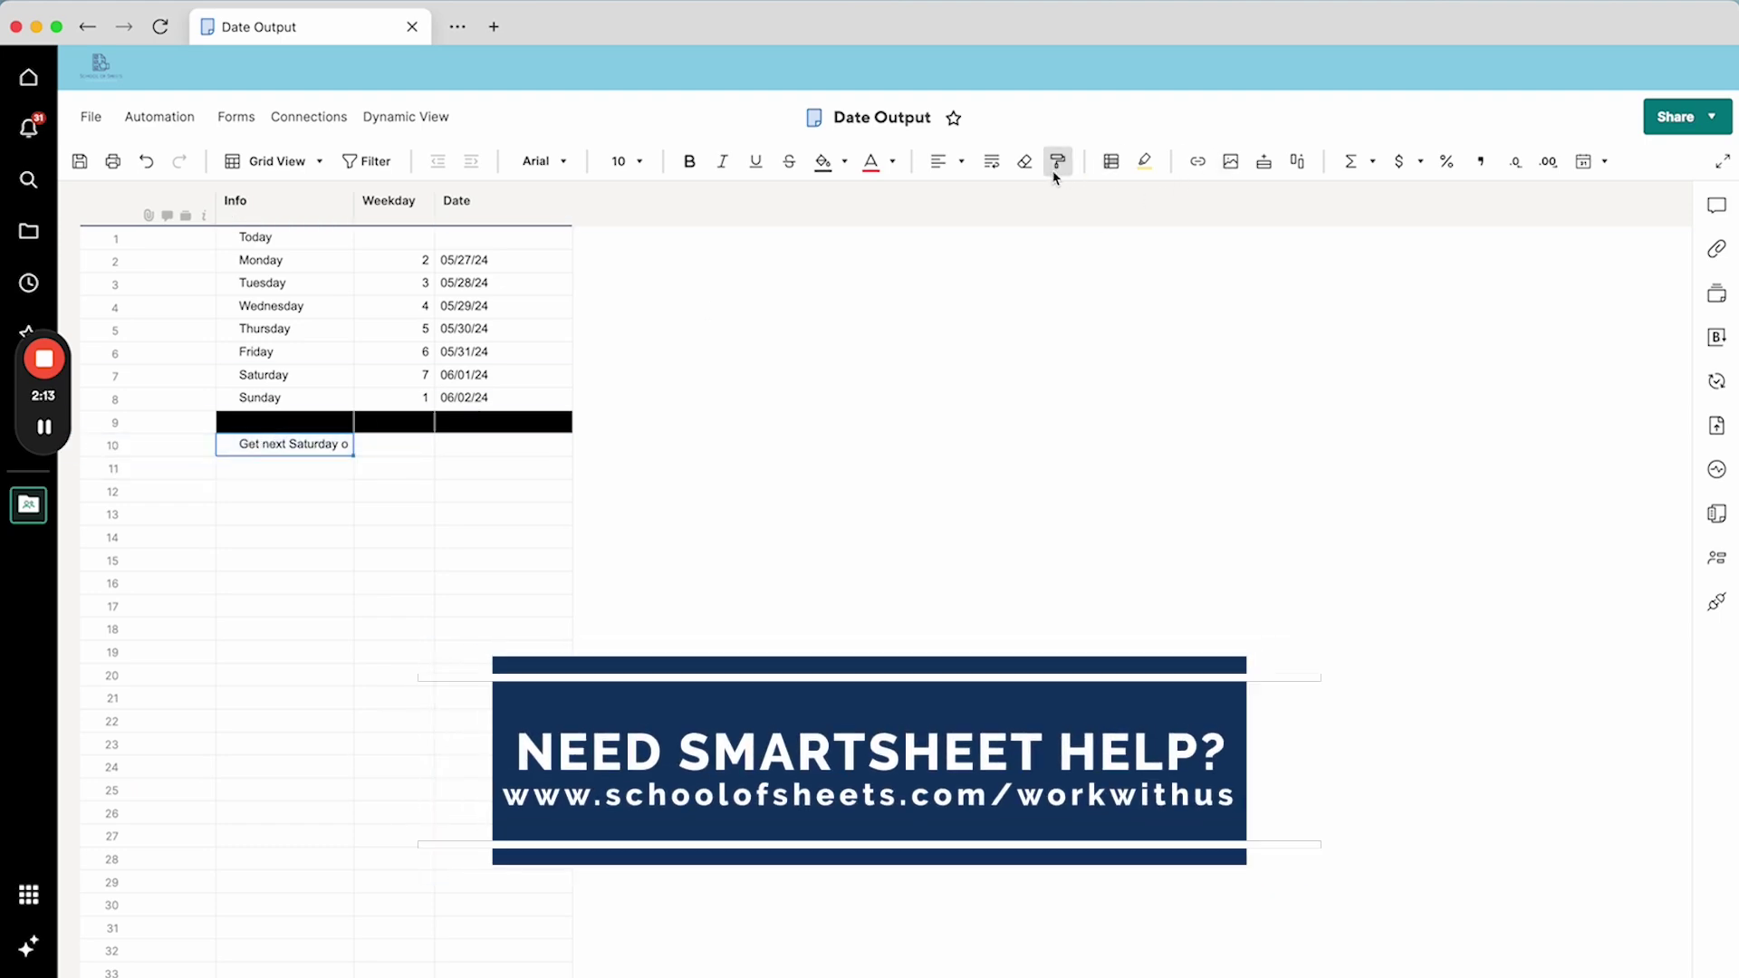
click(992, 161)
Step: Enter =TODAY() + 7 - WEEKDAY(TODAY()) in row 10's Date cell, returning 06/01/24
click(484, 458)
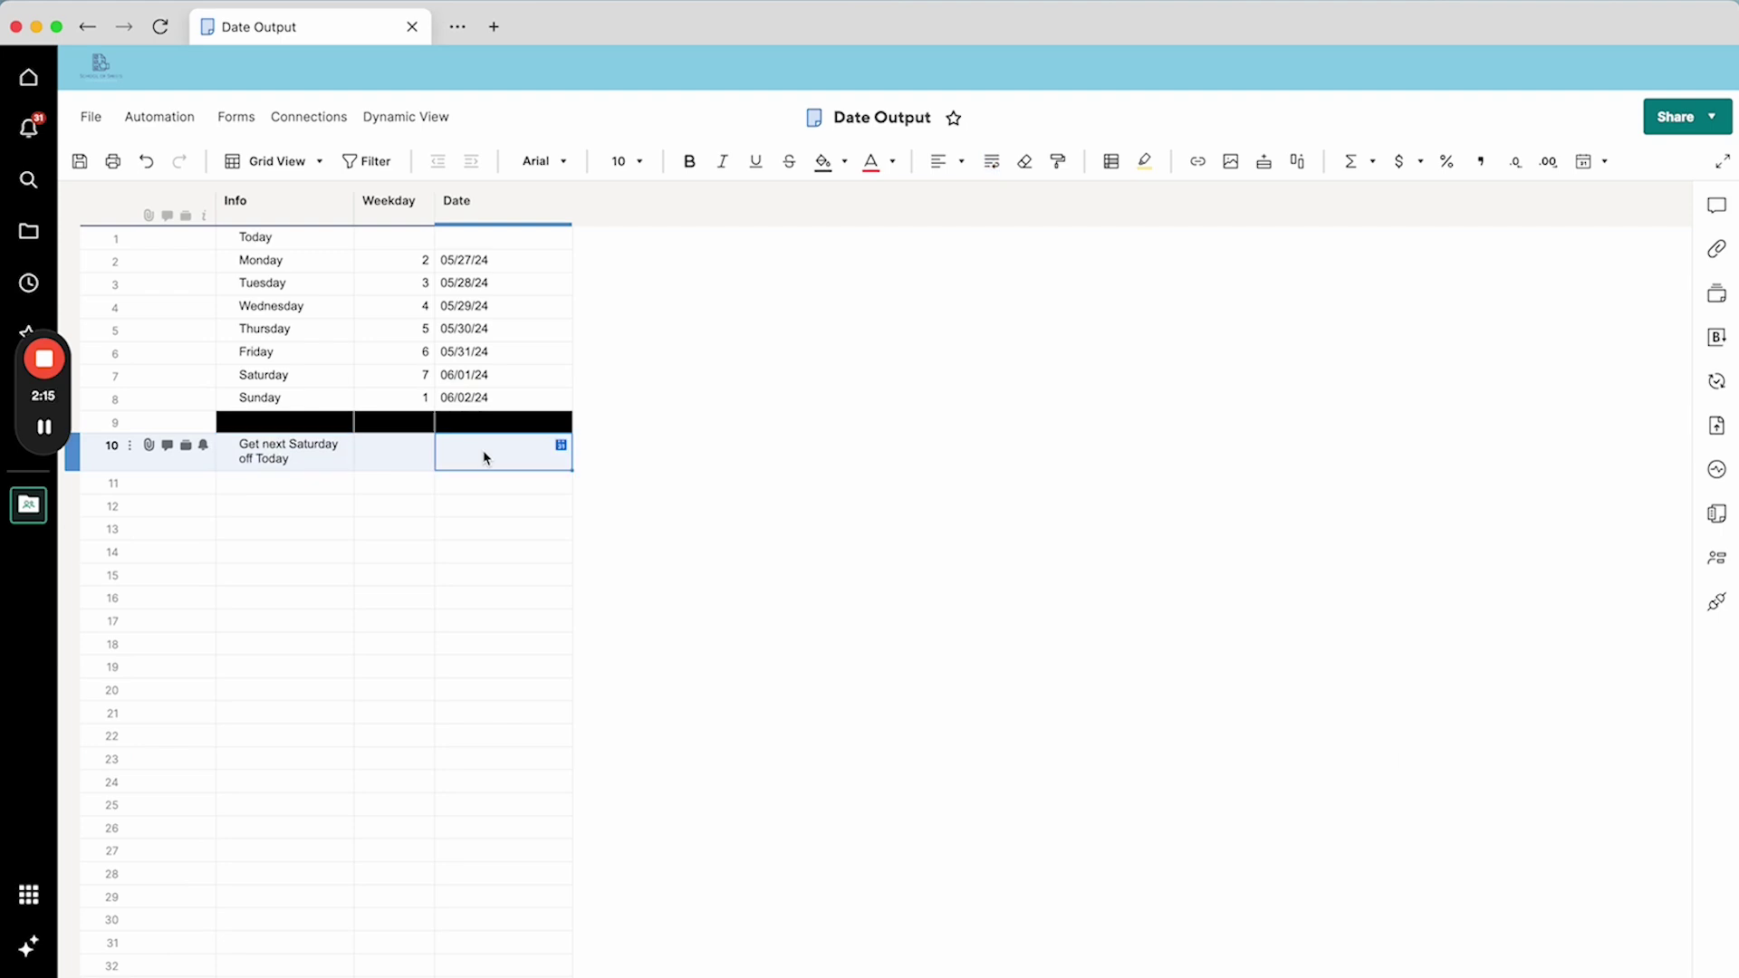
text(=to)
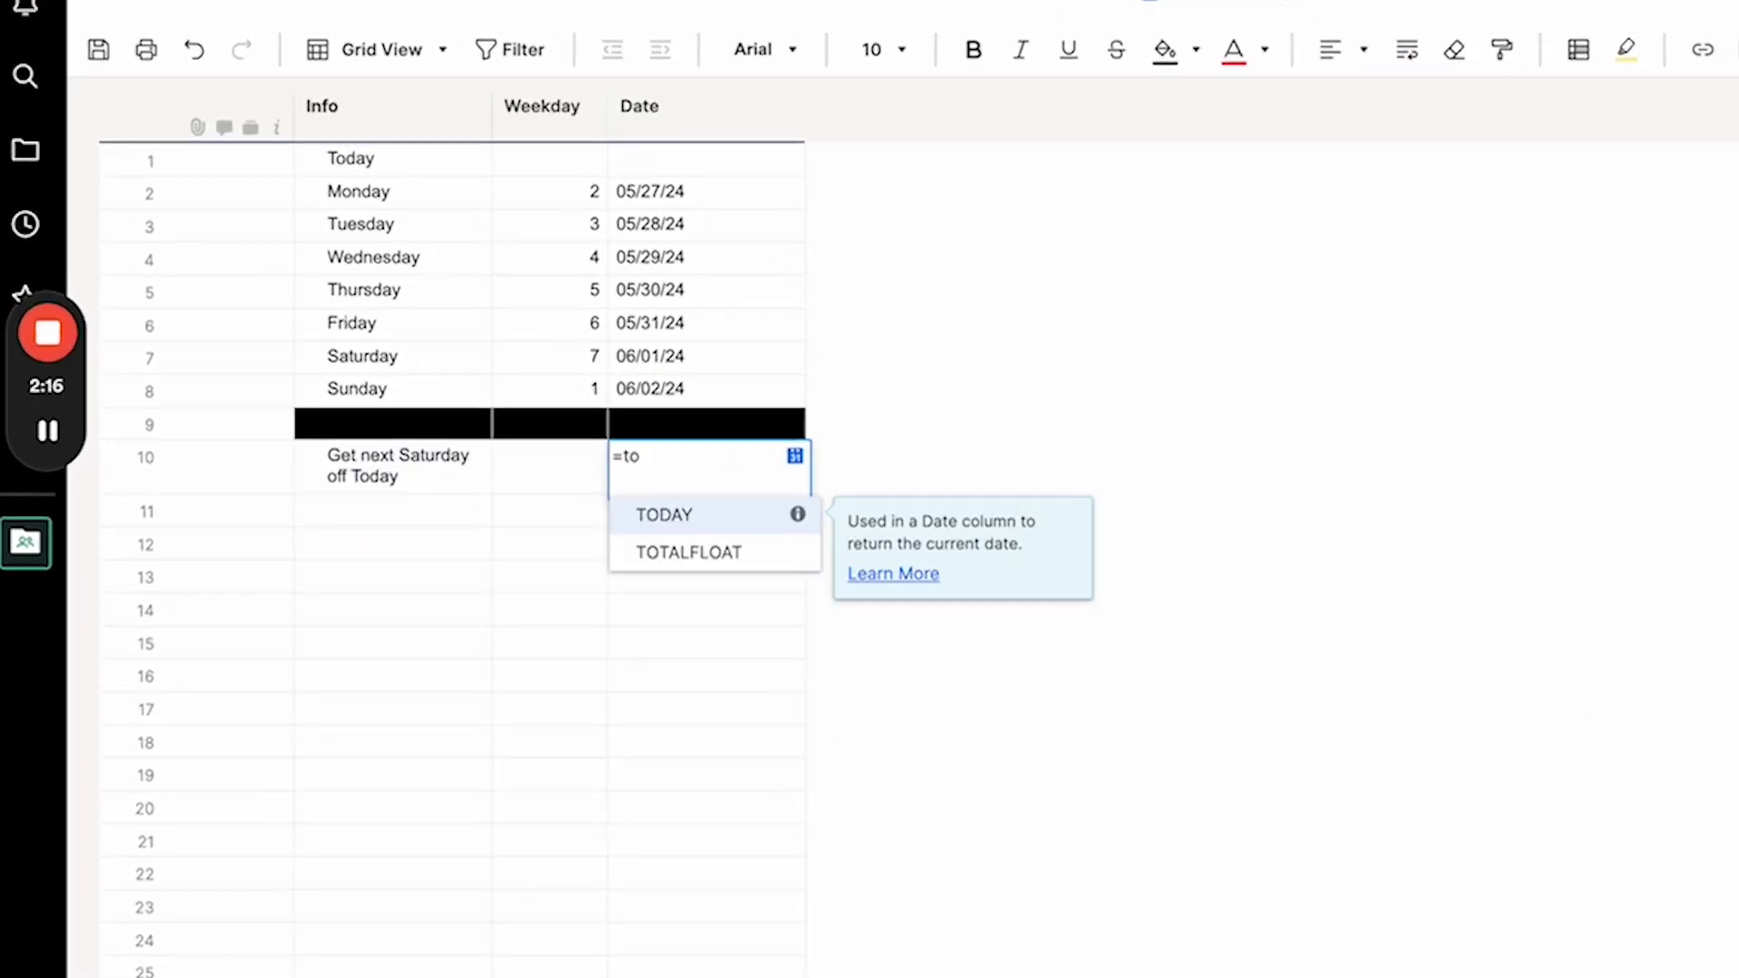
key(Tab)
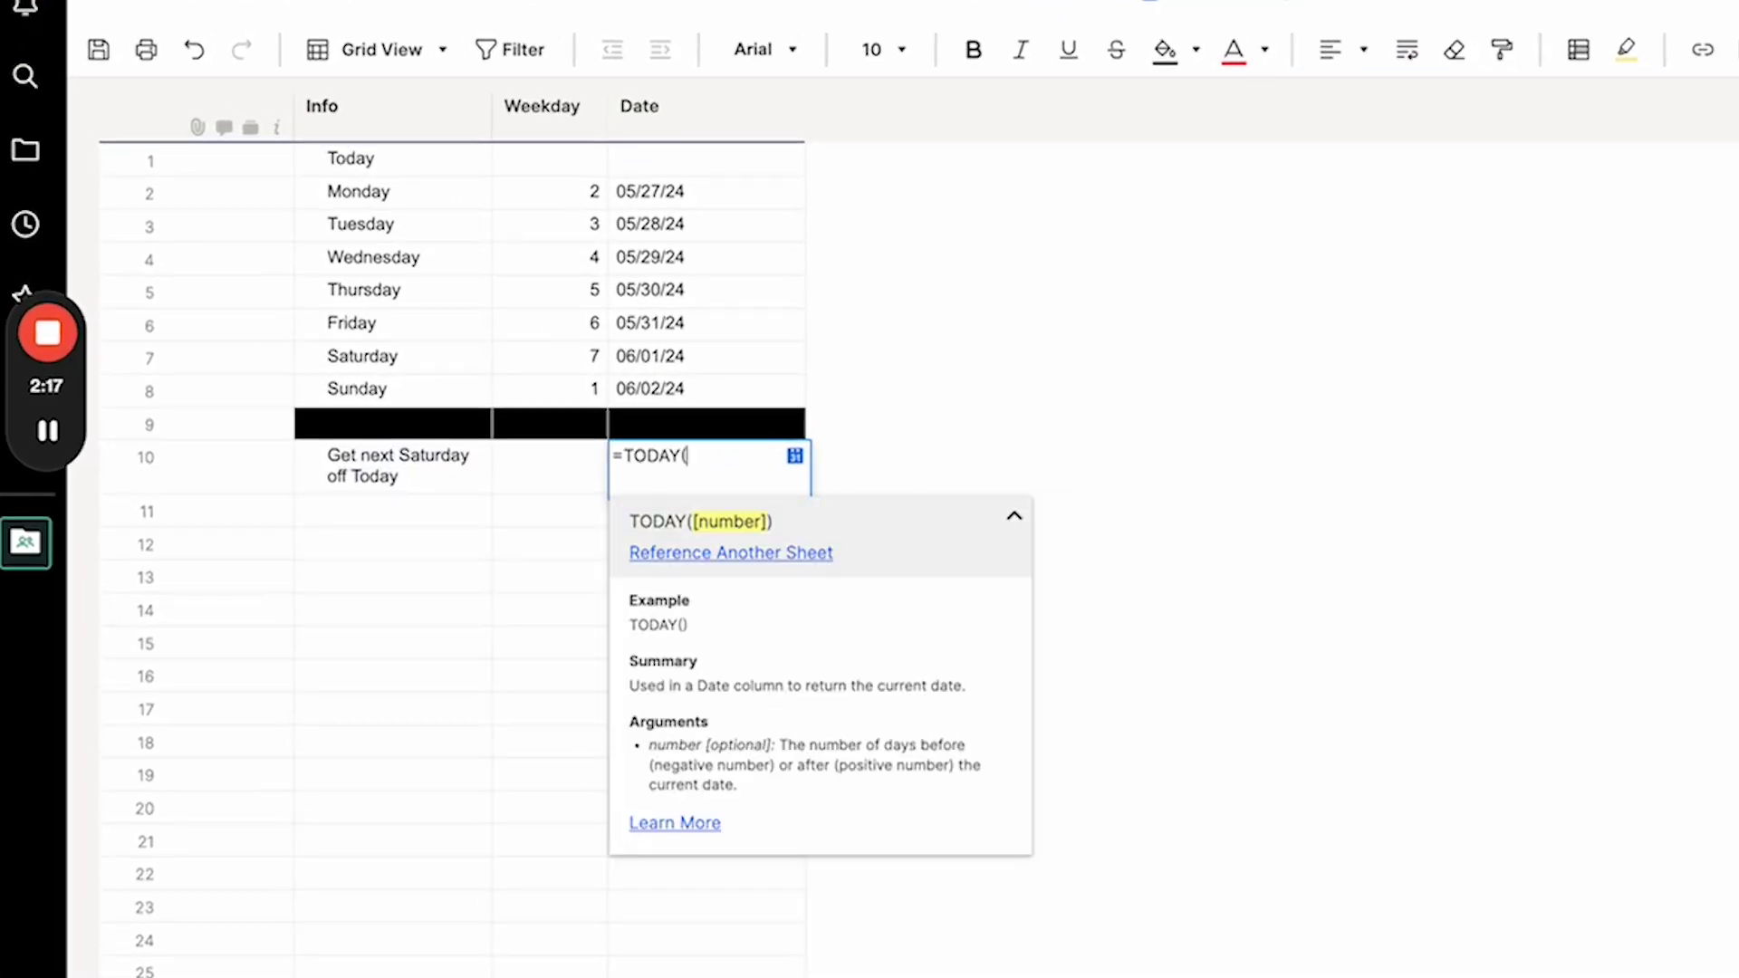
text())
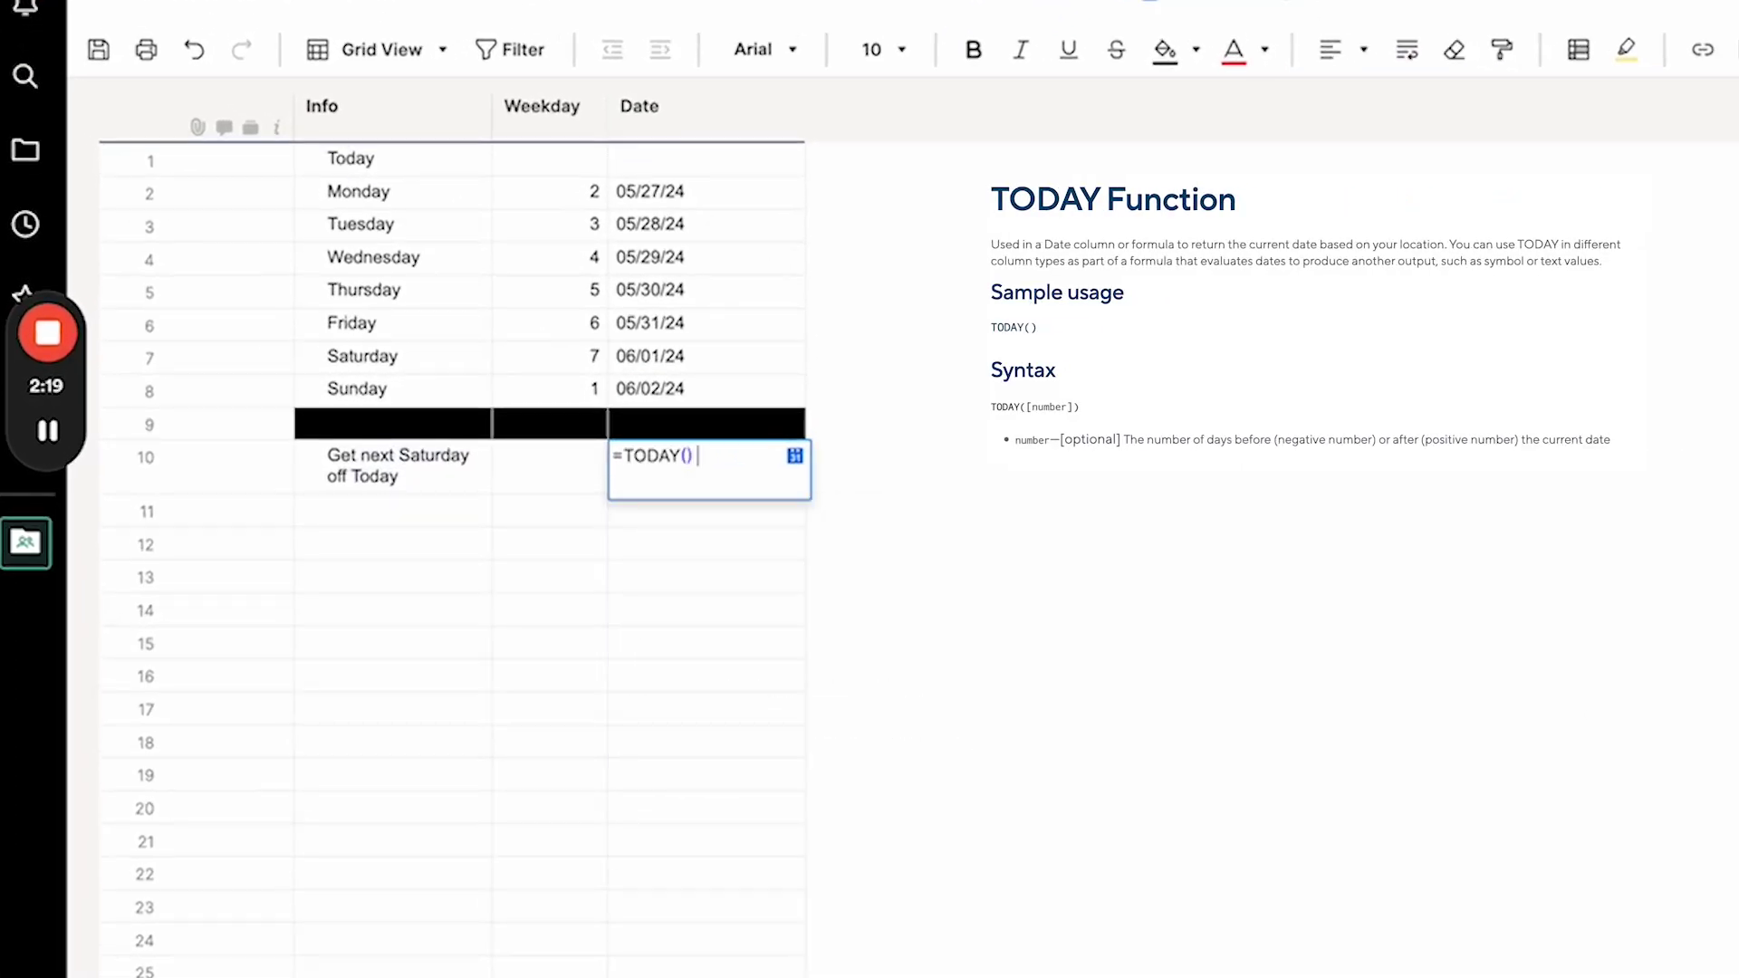
text( + 7 - wee)
key(Return)
text(to)
key(Return)
key(Return)
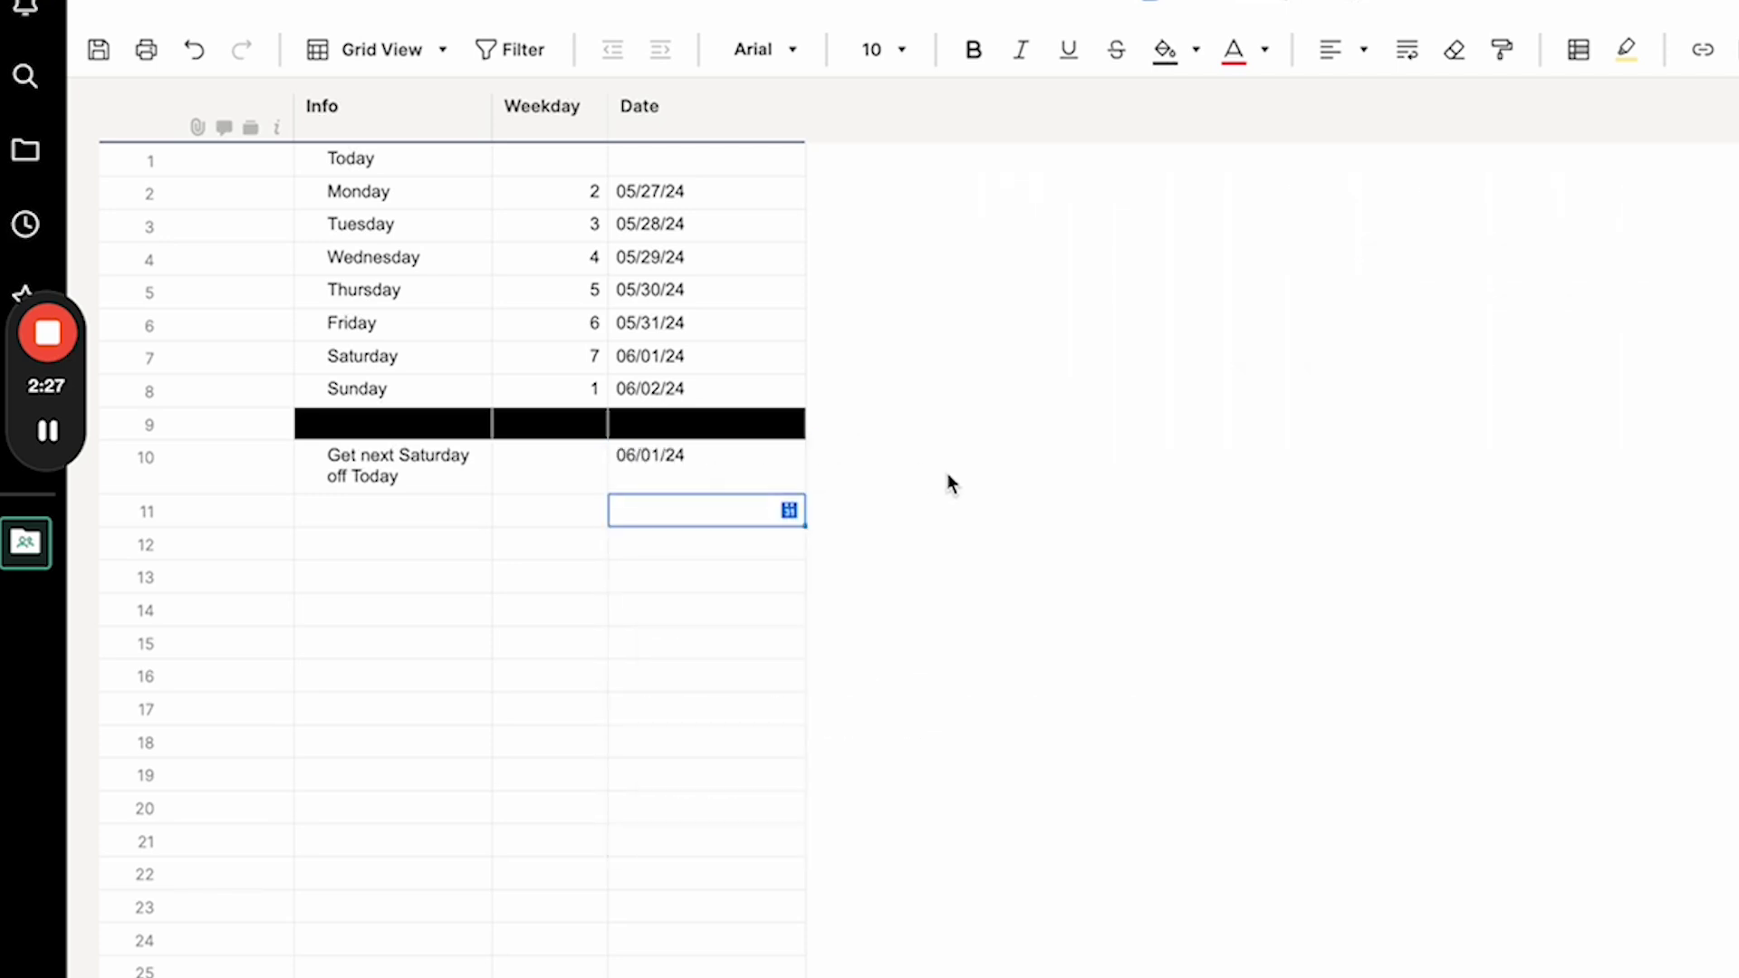
Step: Review and re-edit row 10's next-Saturday formula, keeping the 06/01/24 result
click(664, 453)
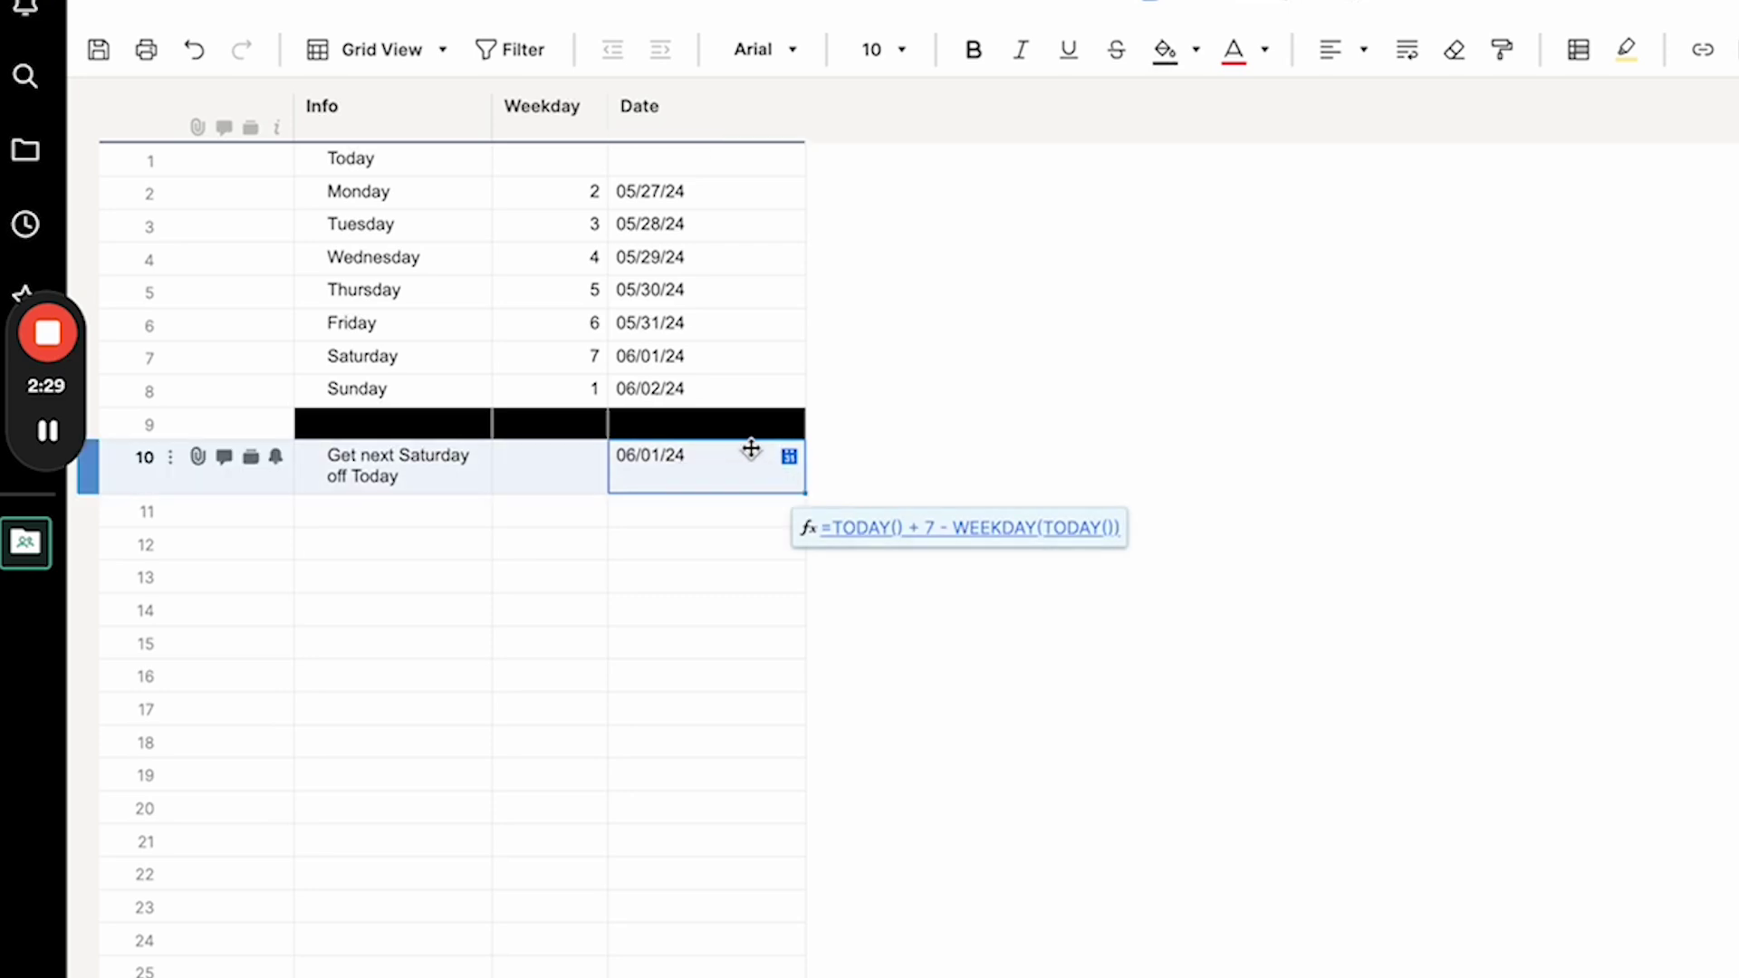
double_click(742, 464)
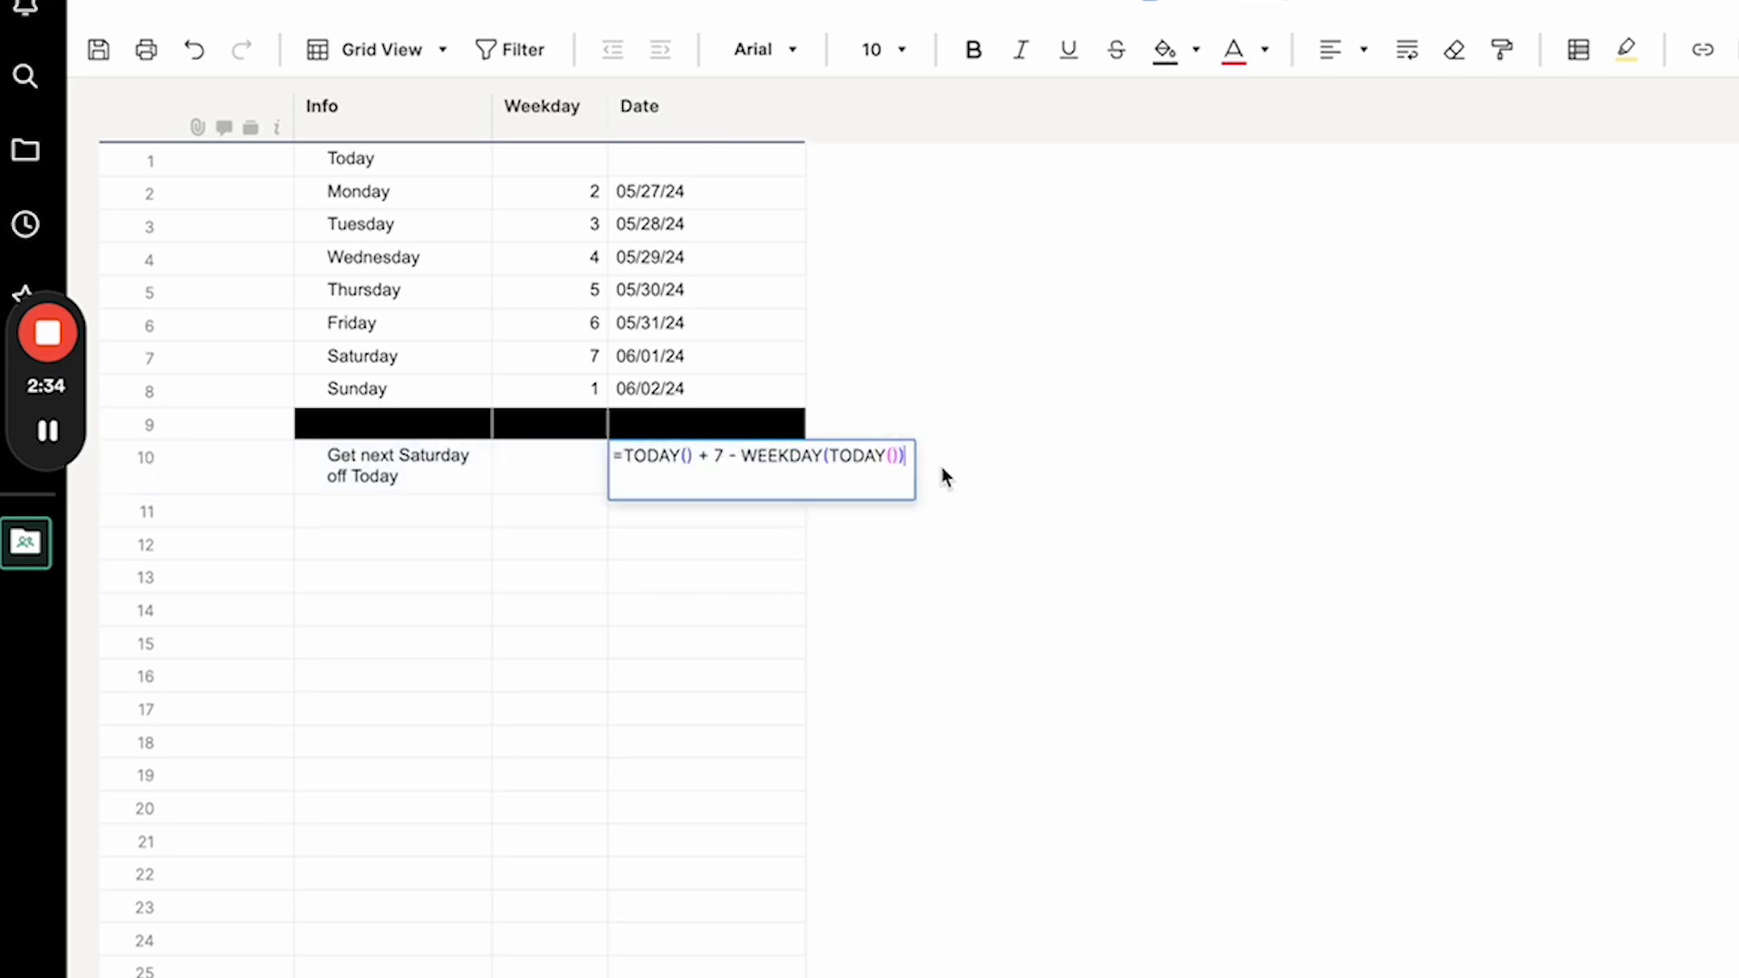
click(672, 457)
click(650, 539)
double_click(696, 492)
Step: Start row 11's Date formula with =IF(WEEKDAY(TODAY()) = 7, and clear stray pasted text
click(760, 544)
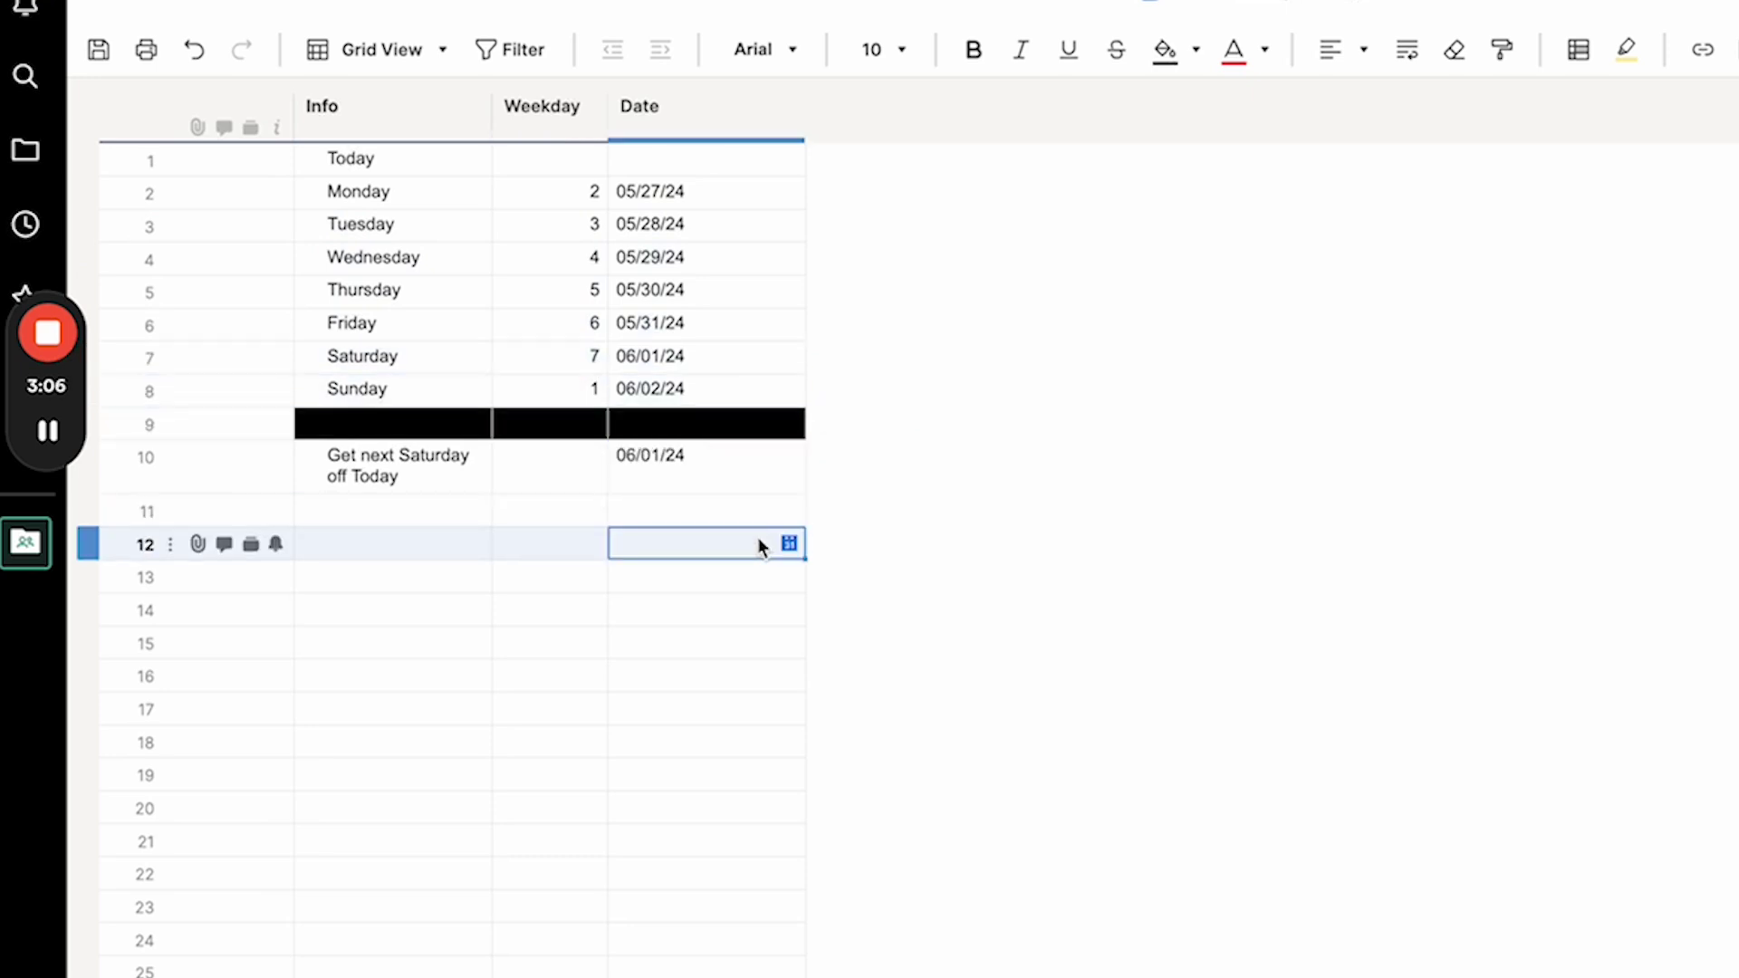
click(752, 510)
text(=if)
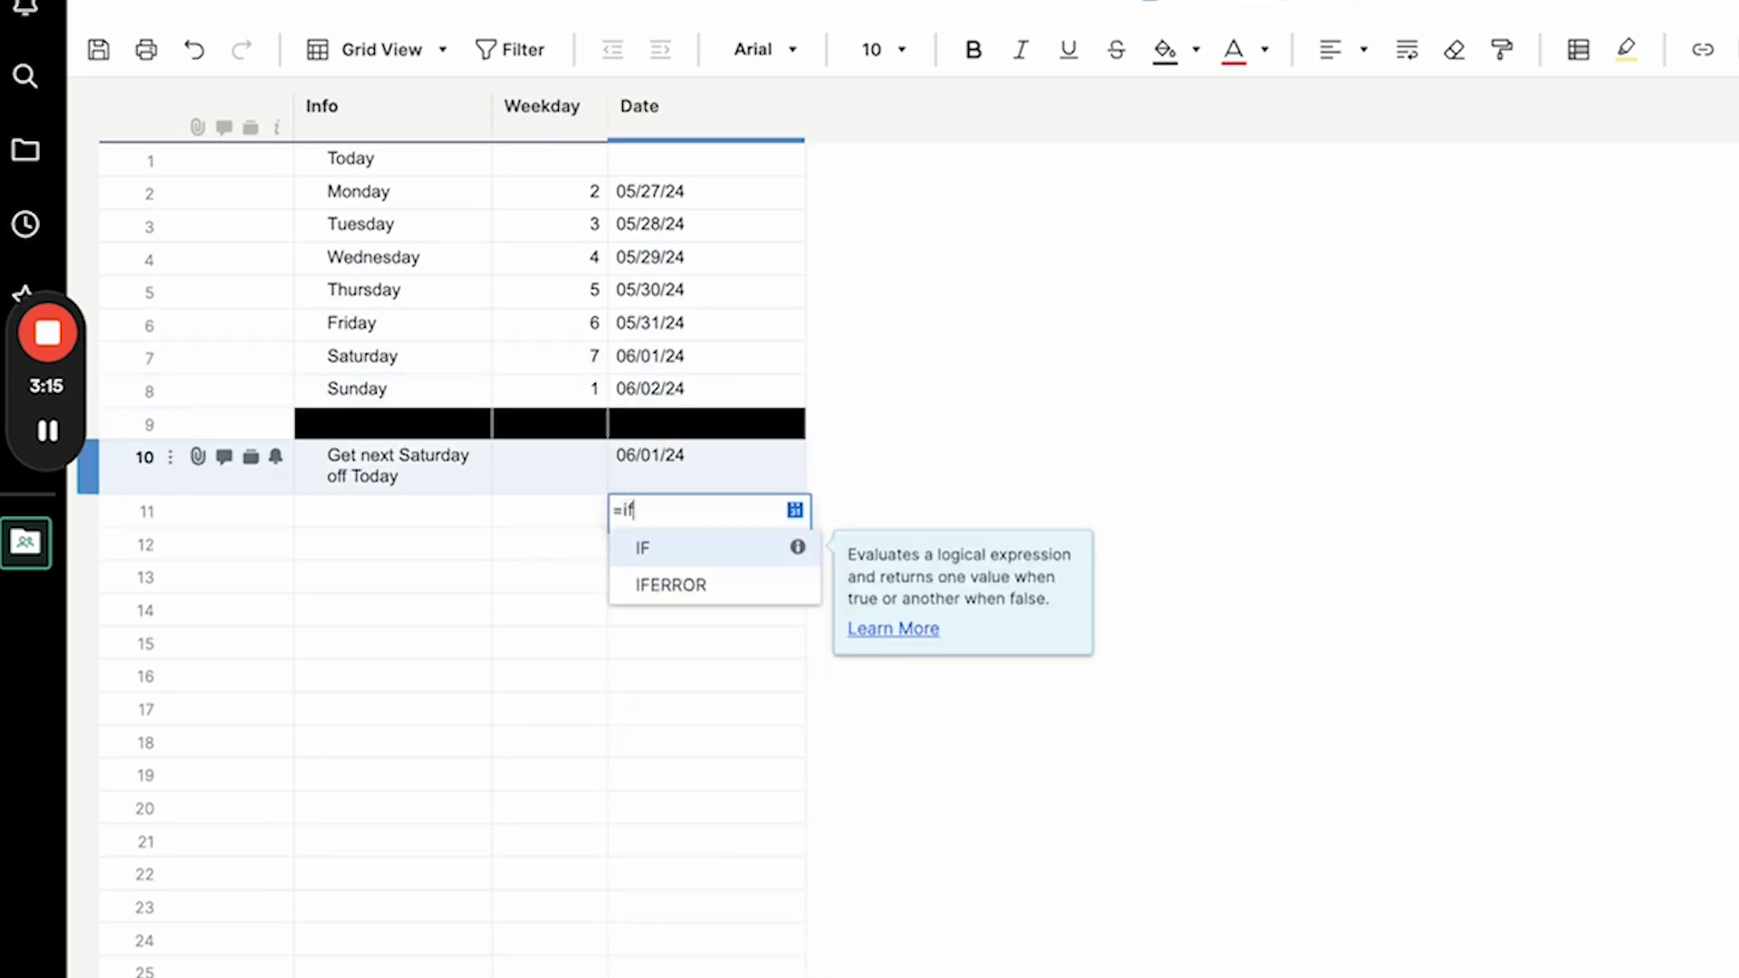
text((weekday()
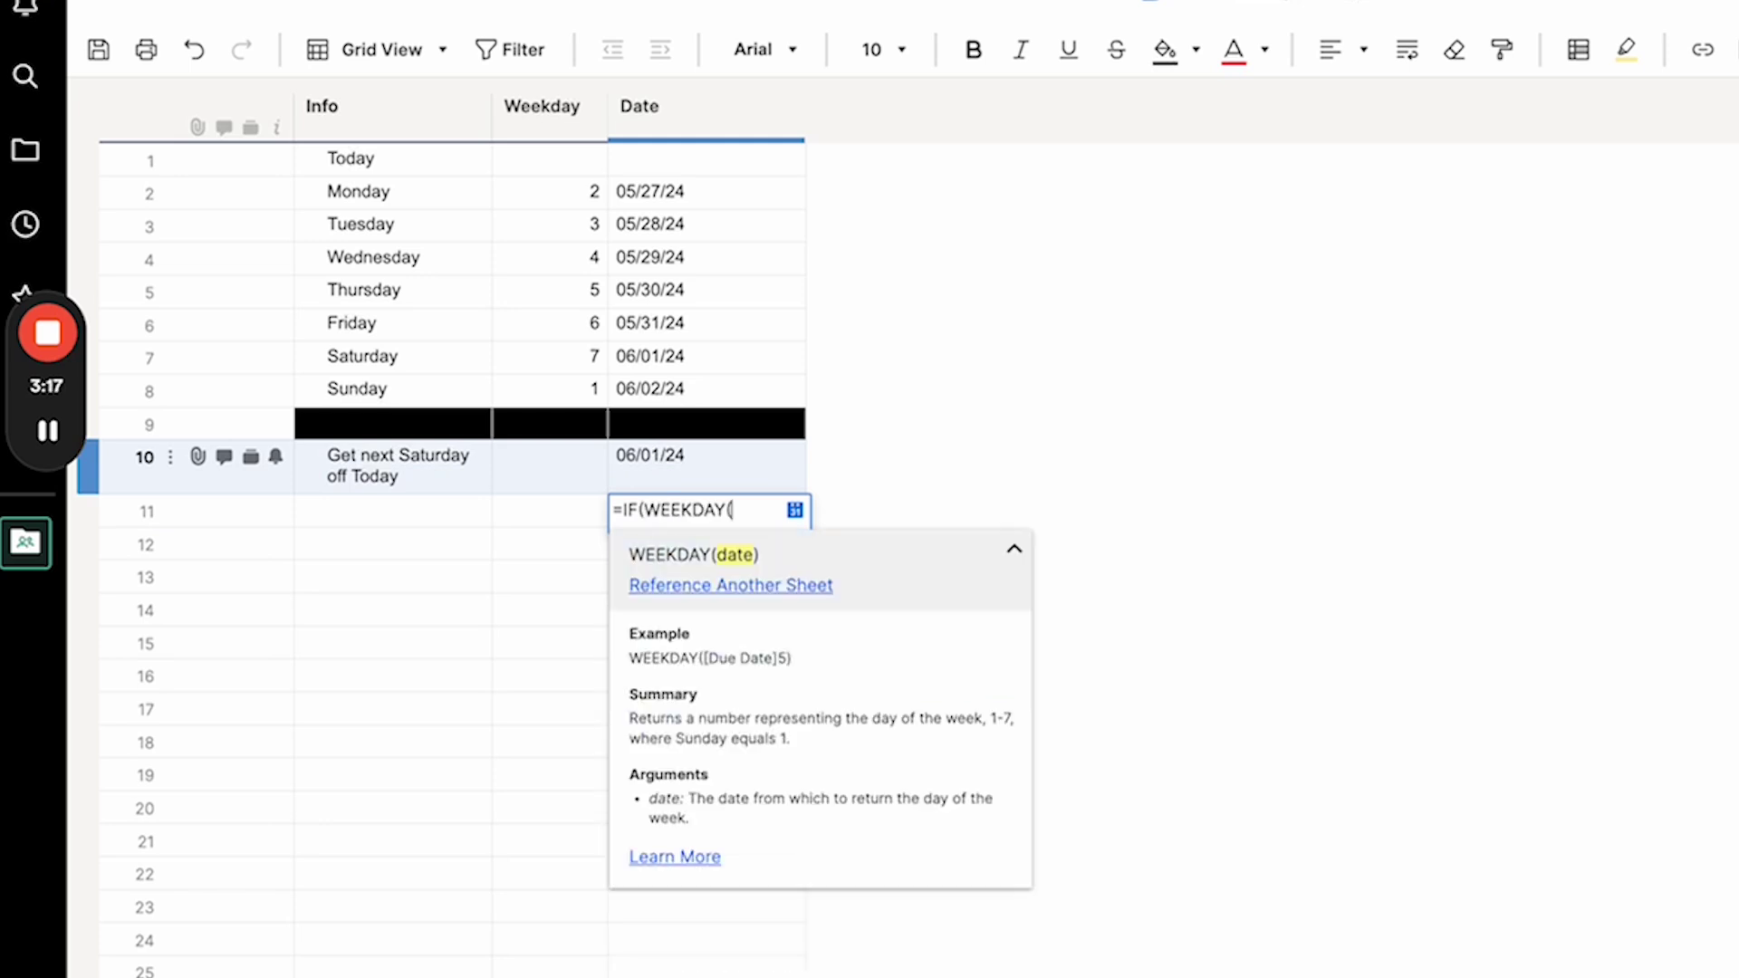
text(today()))
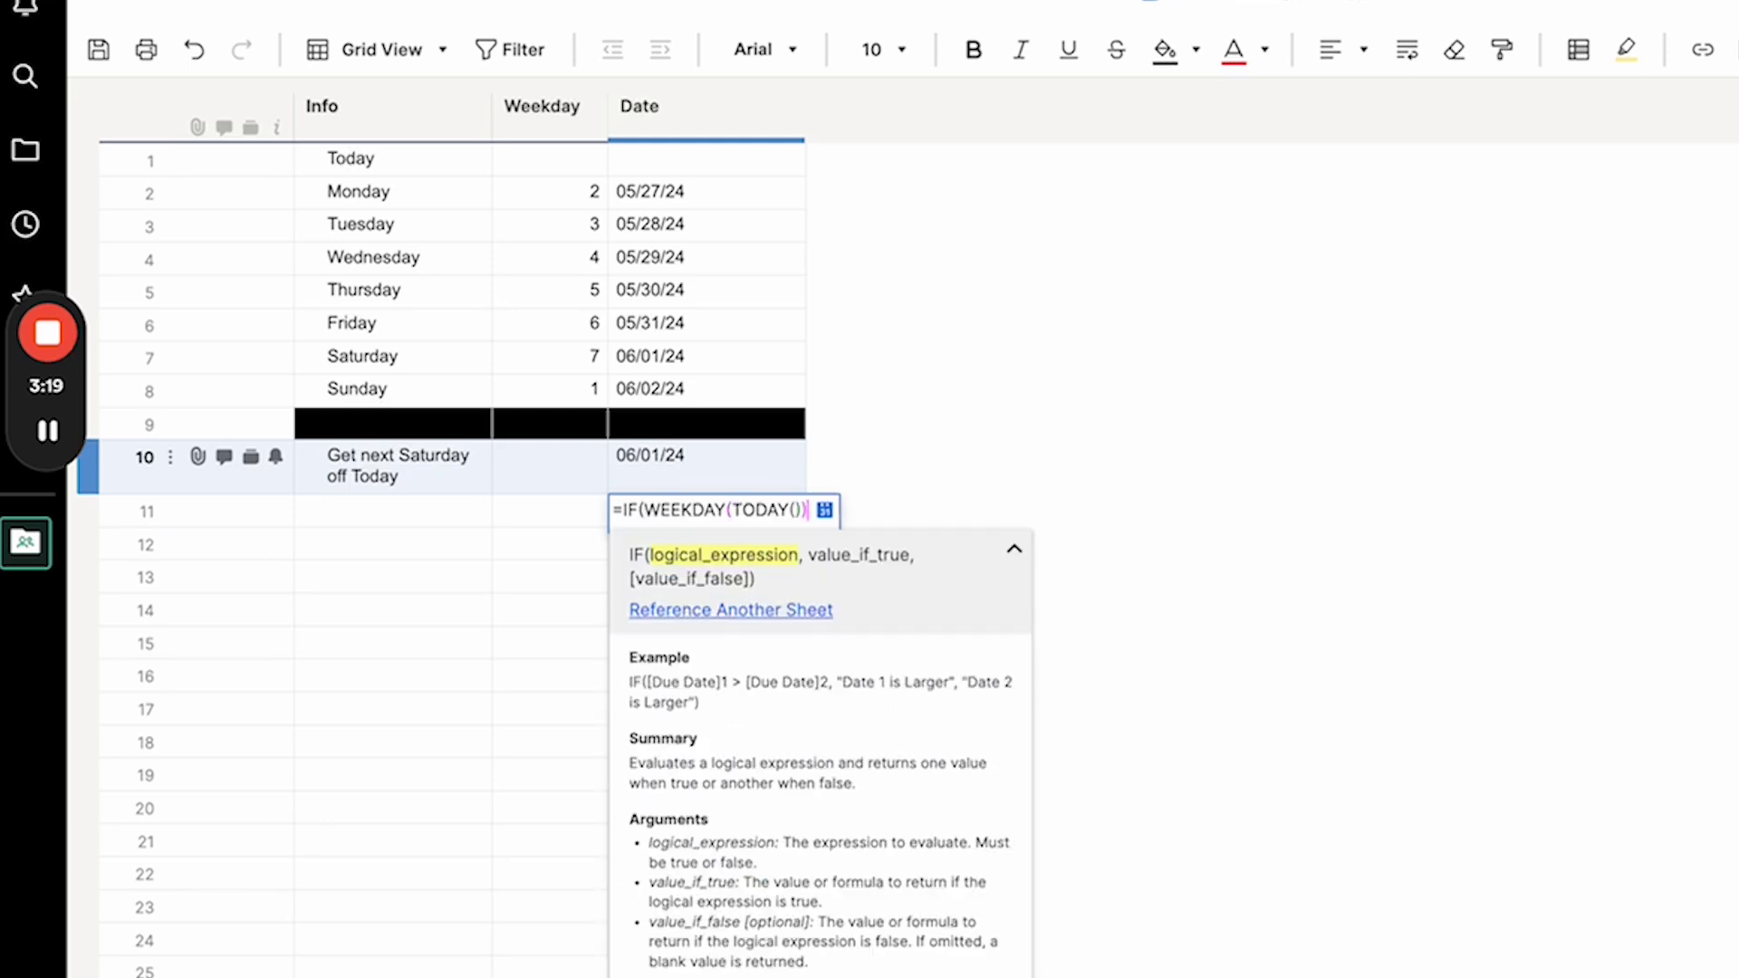
text( = 7,)
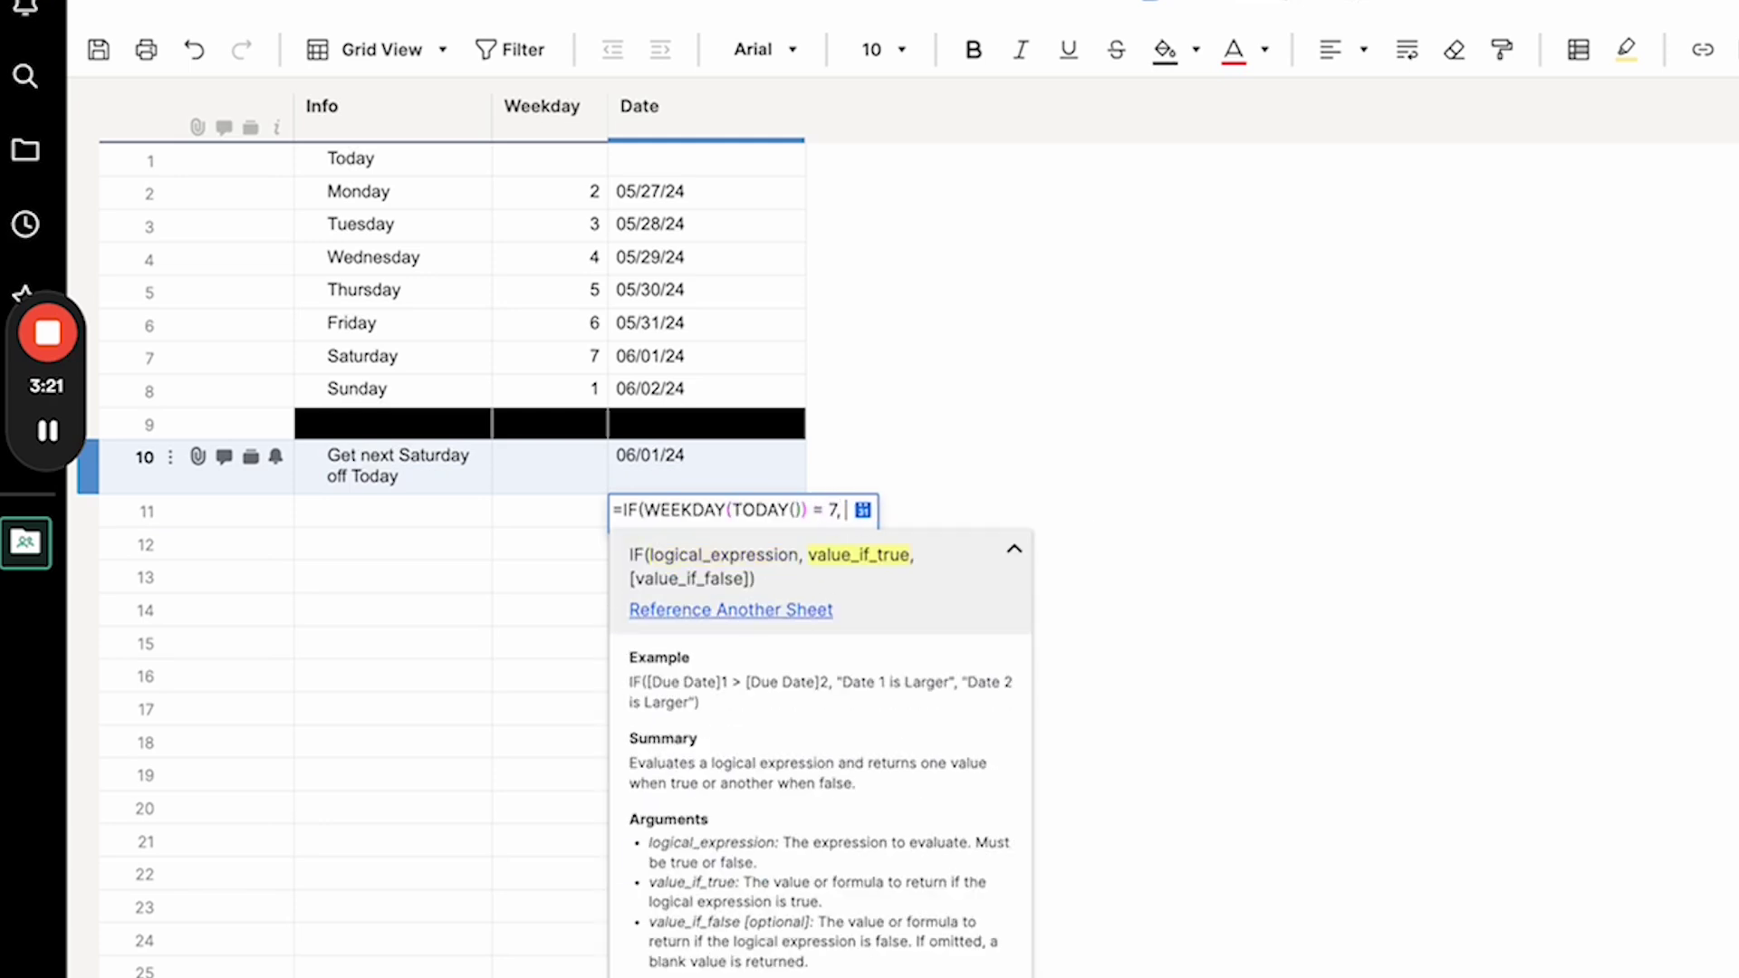
text(=TODAY() + 7 - WEEKDAY(TODAY()))
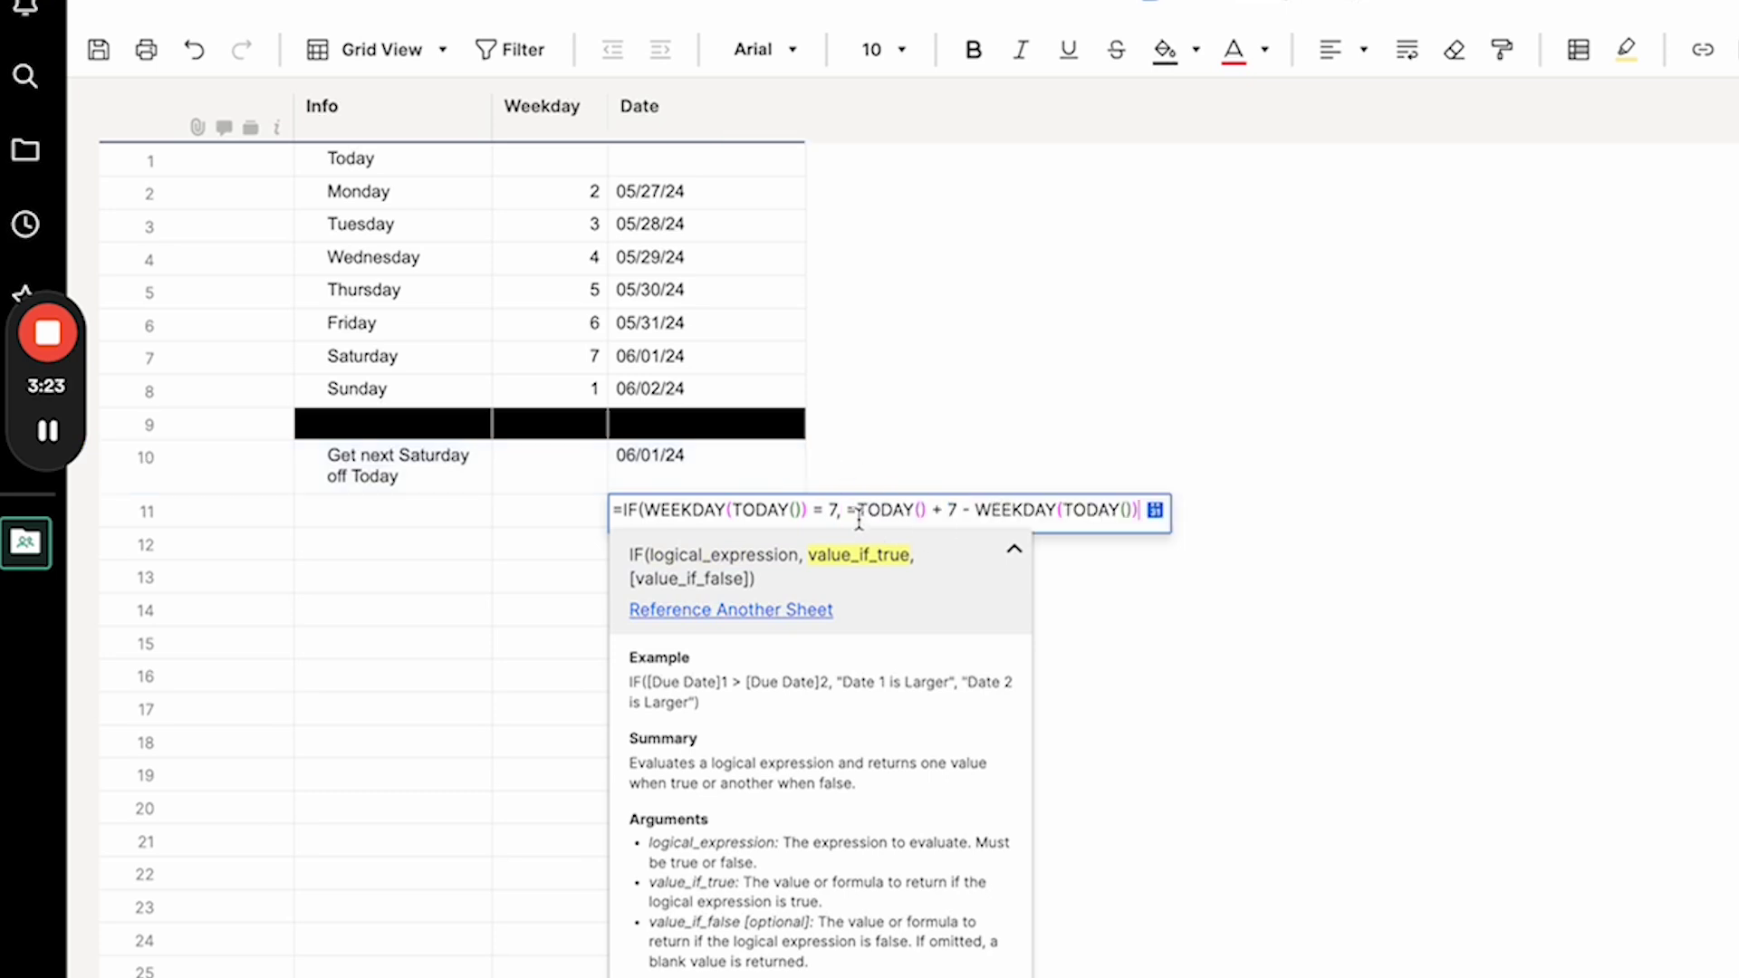
click(850, 510)
text(Date@row)
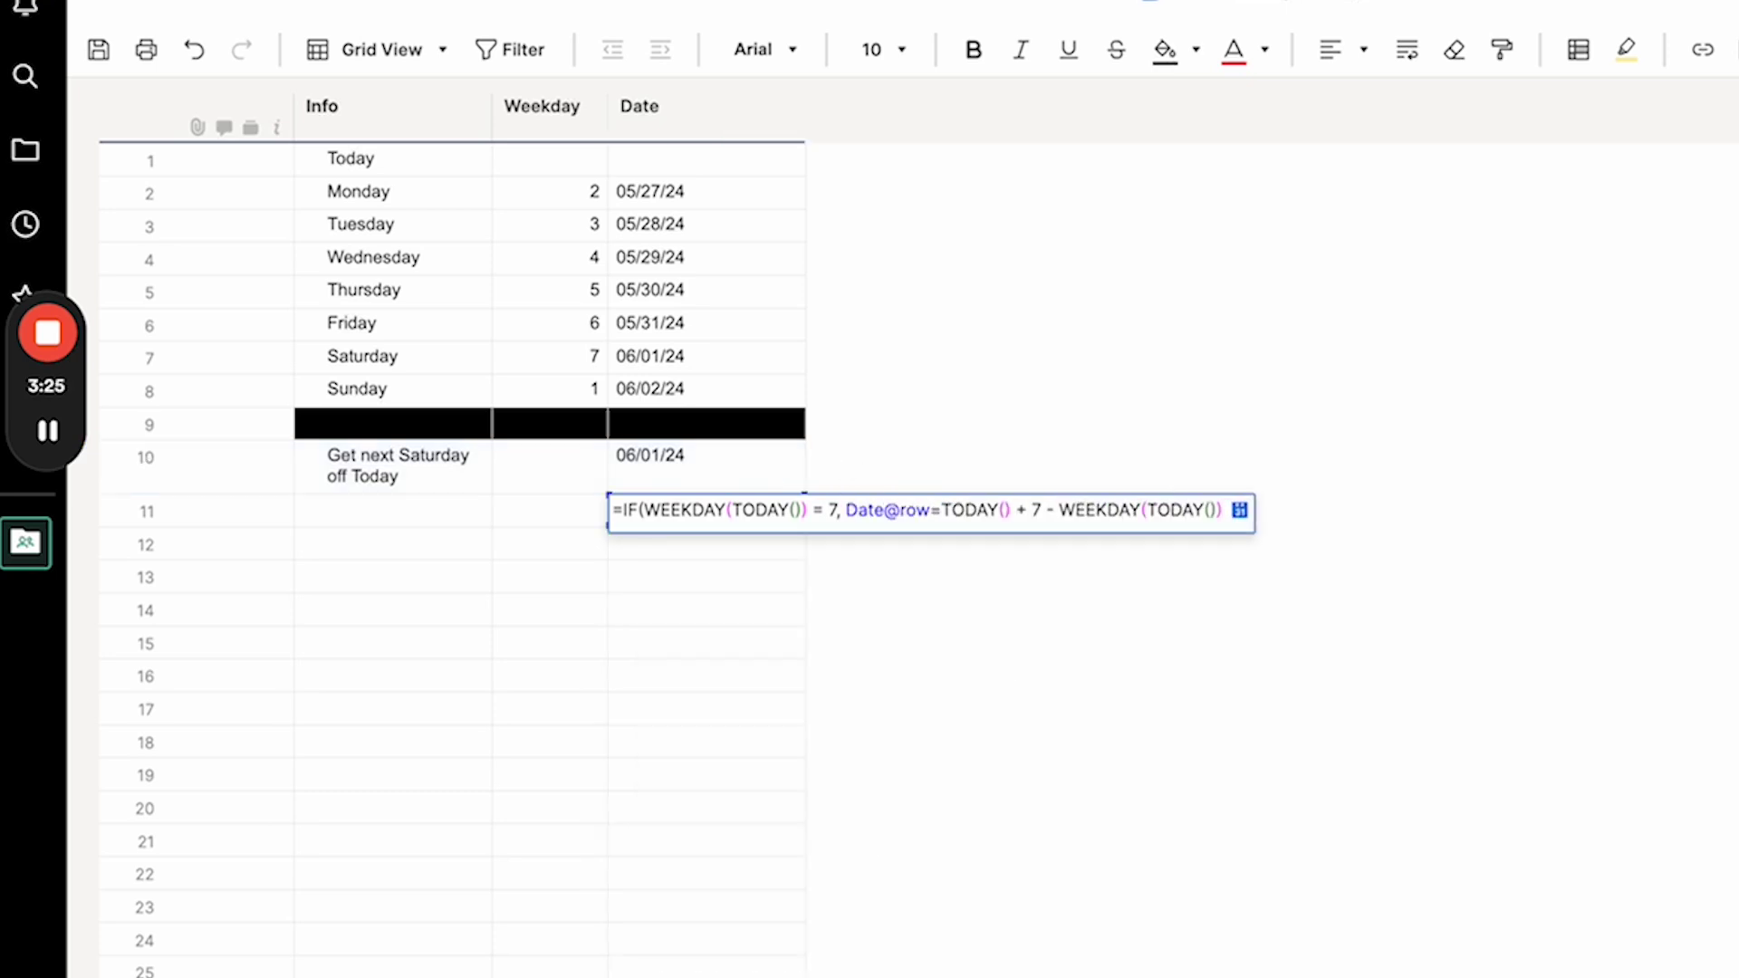
click(939, 509)
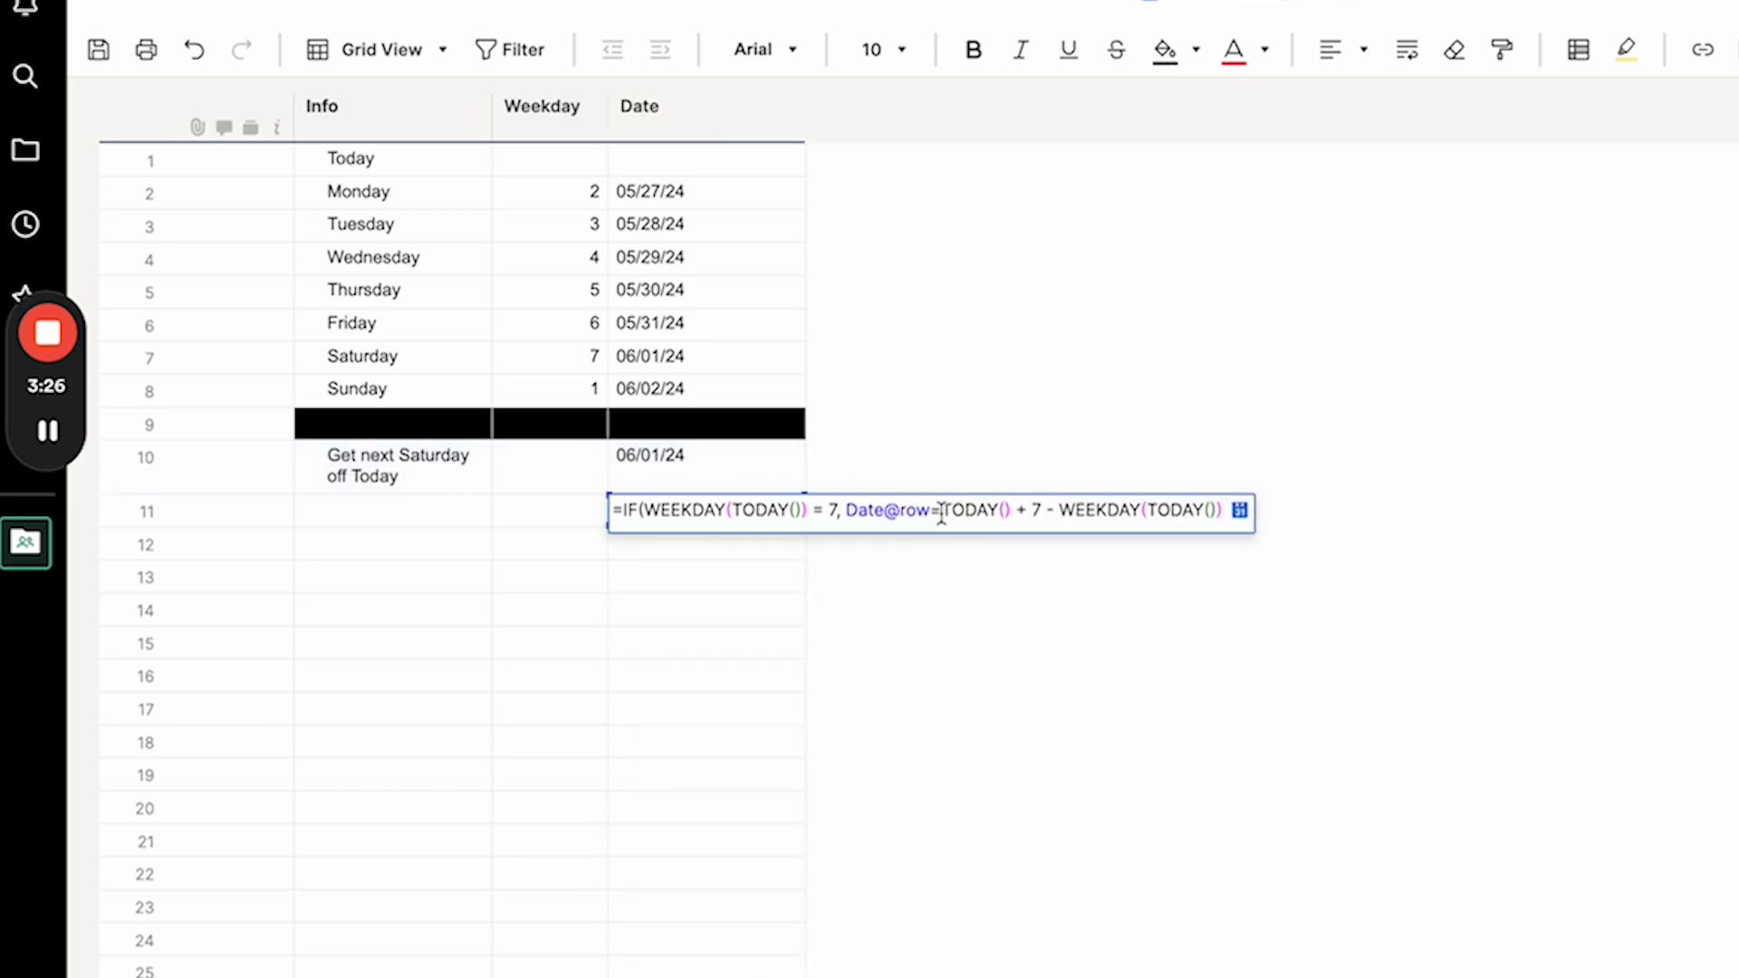
shift+click(845, 510)
key(BackSpace)
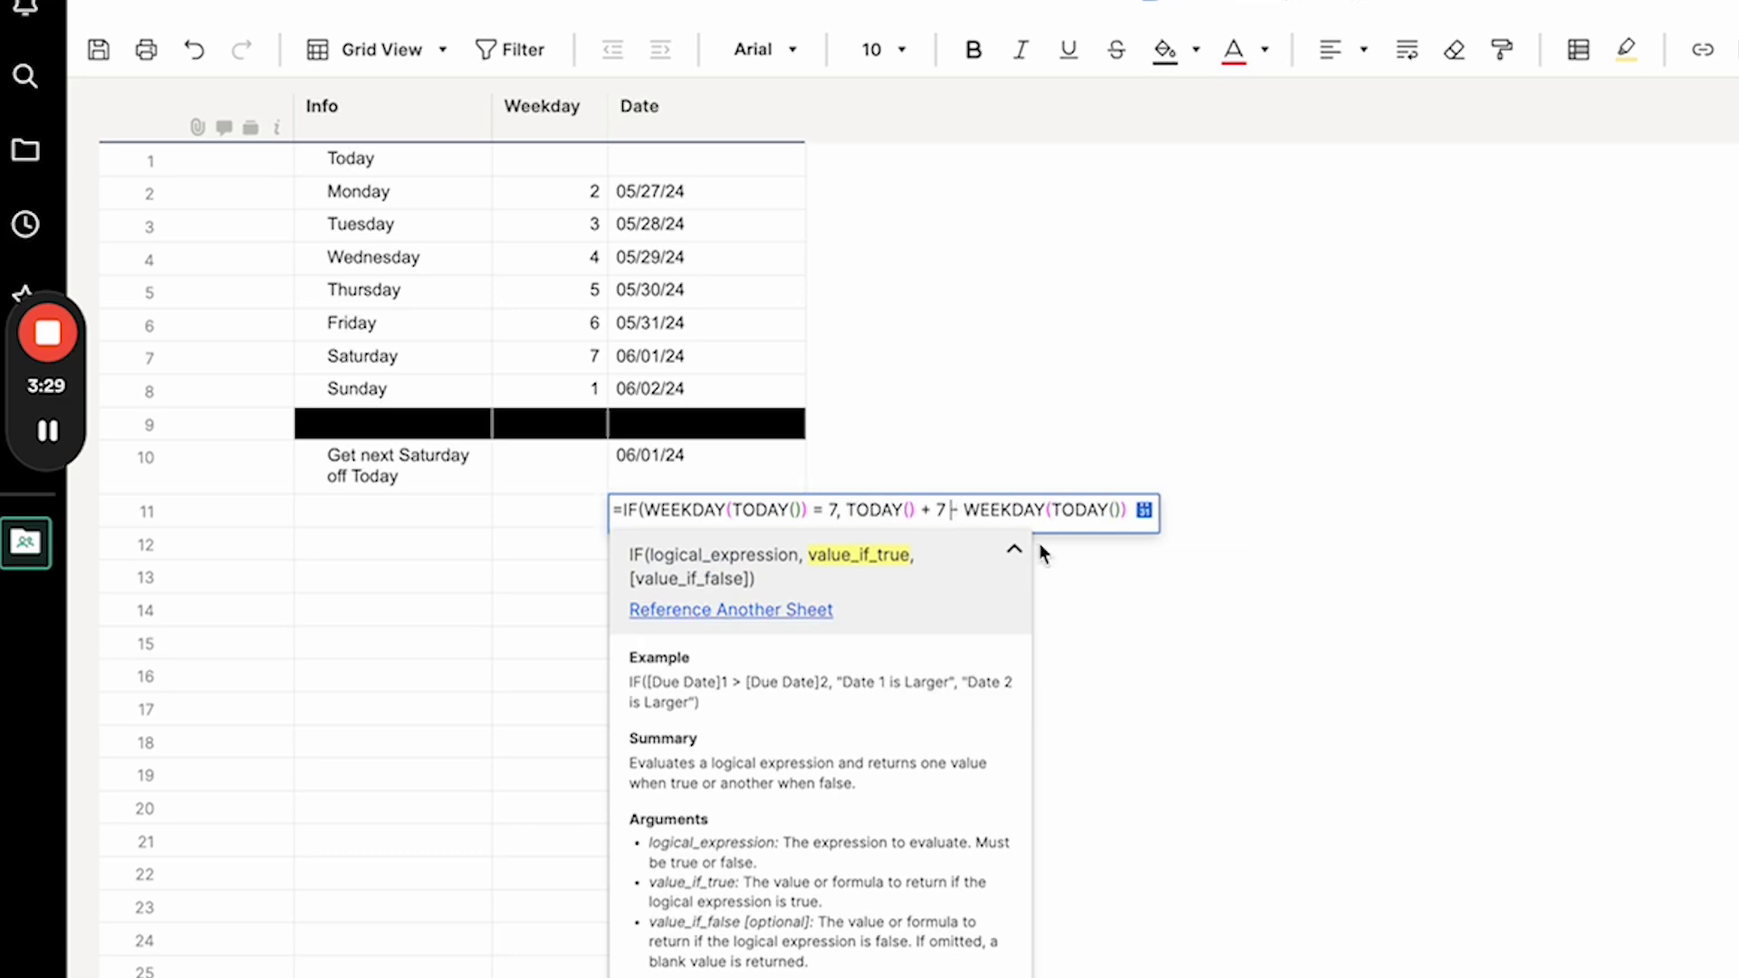
Step: Add TODAY() + 7 - WEEKDAY(TODAY()) as the IF's false value, fix stray characters, and commit
text())
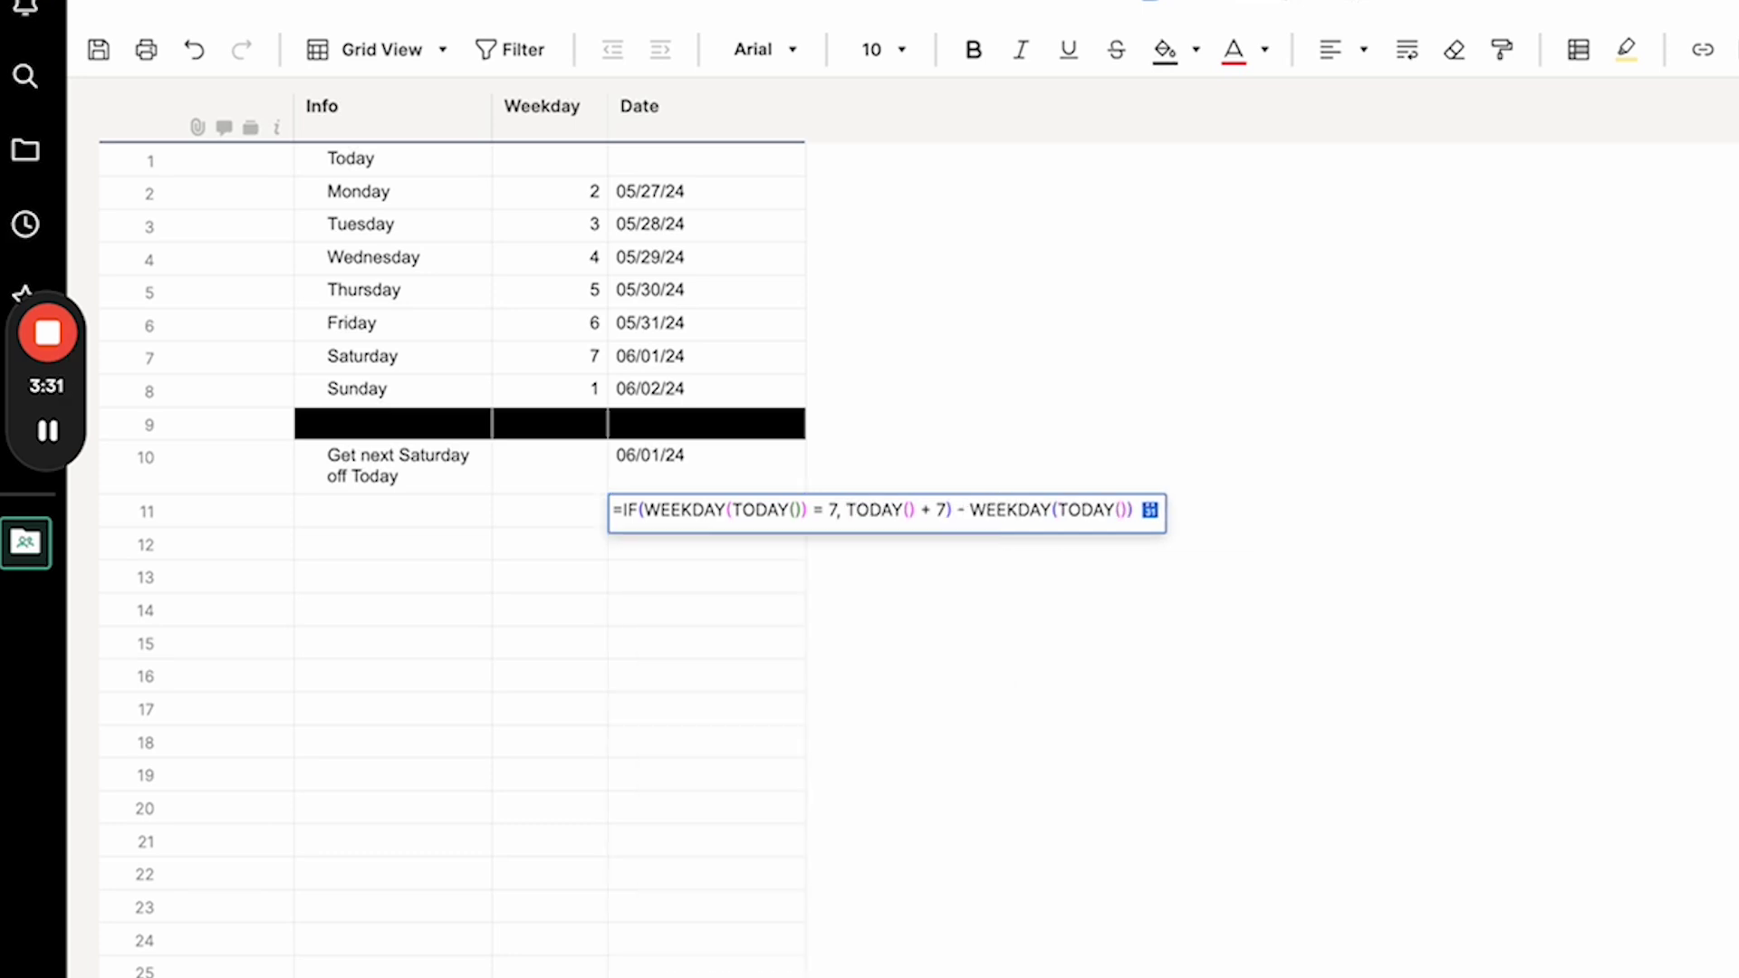
text(,)
key(shift+Down)
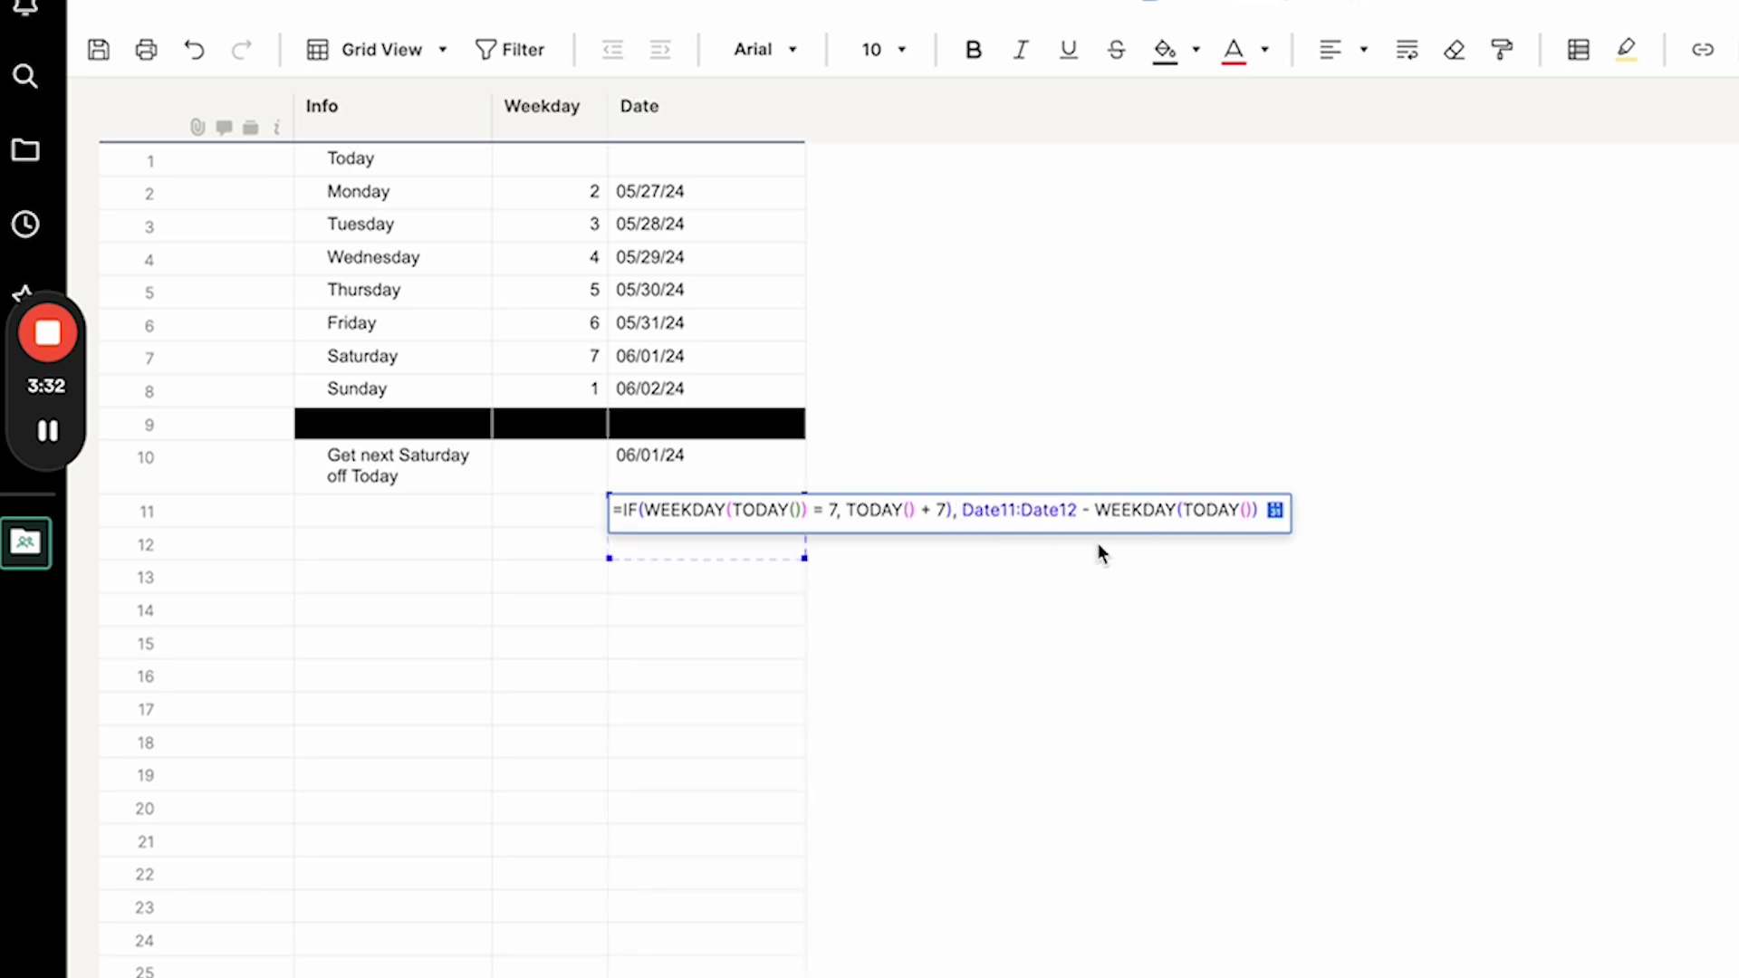
drag(962, 509, 1258, 509)
text(=TODAY() + 7 - WEEKDAY(TODAY()))
click(970, 510)
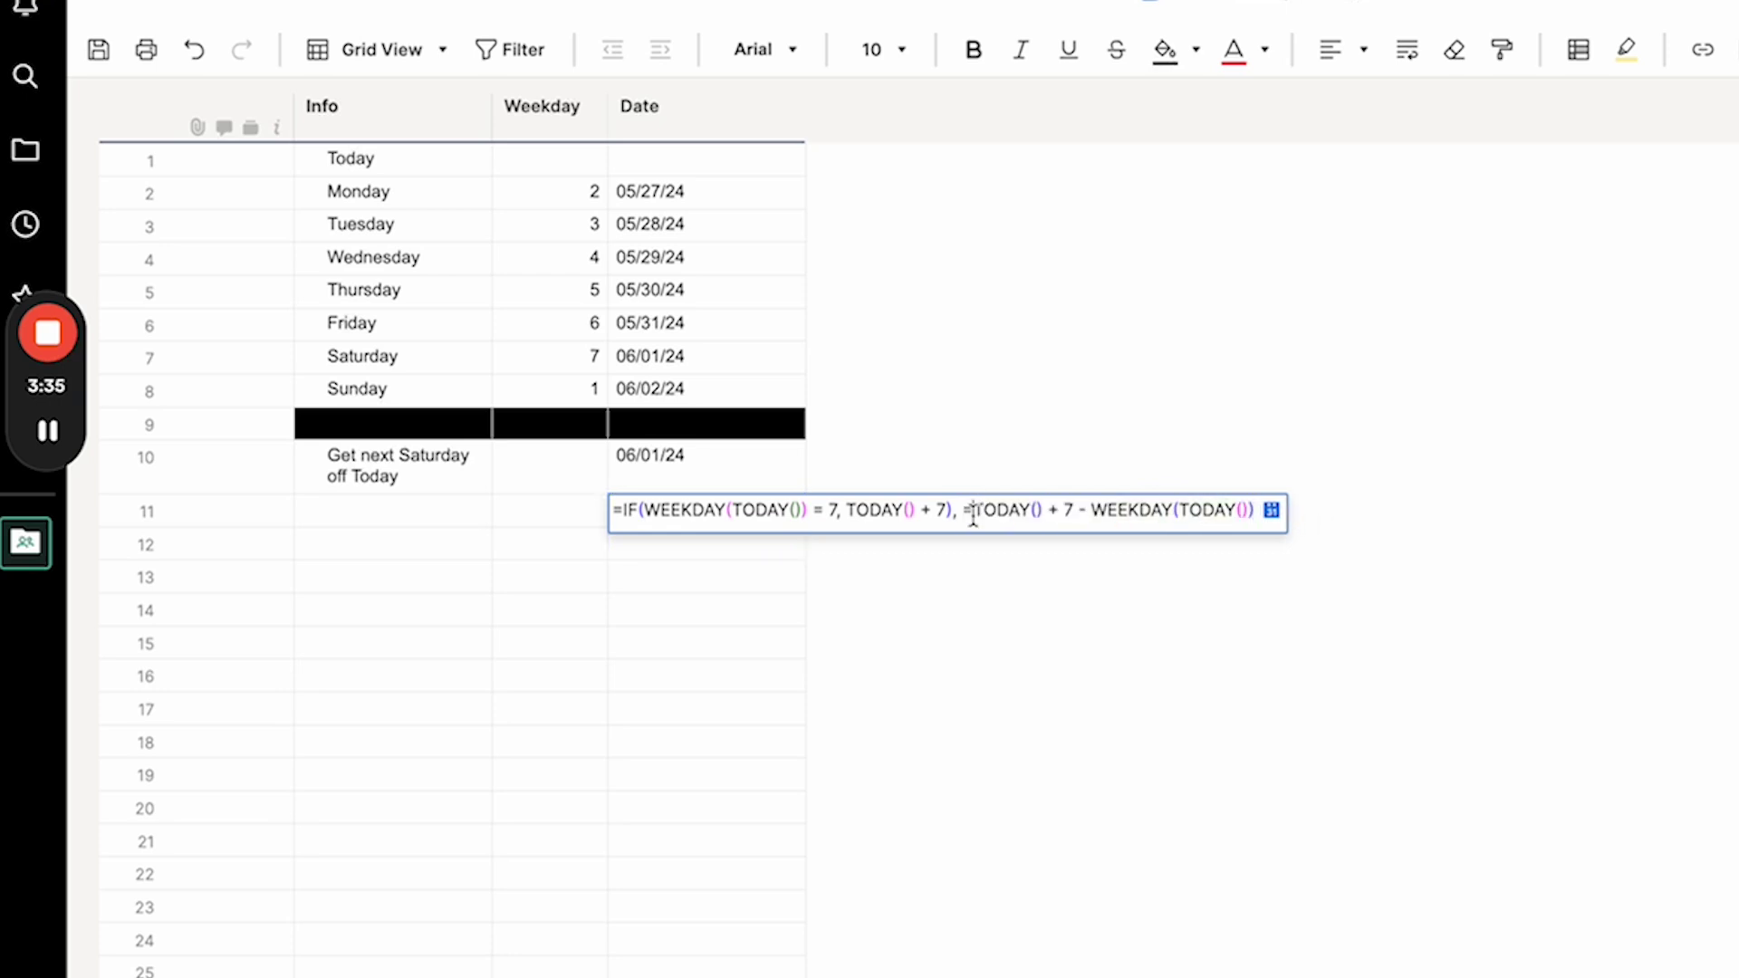
key(BackSpace)
click(947, 510)
key(BackSpace)
click(948, 505)
text())
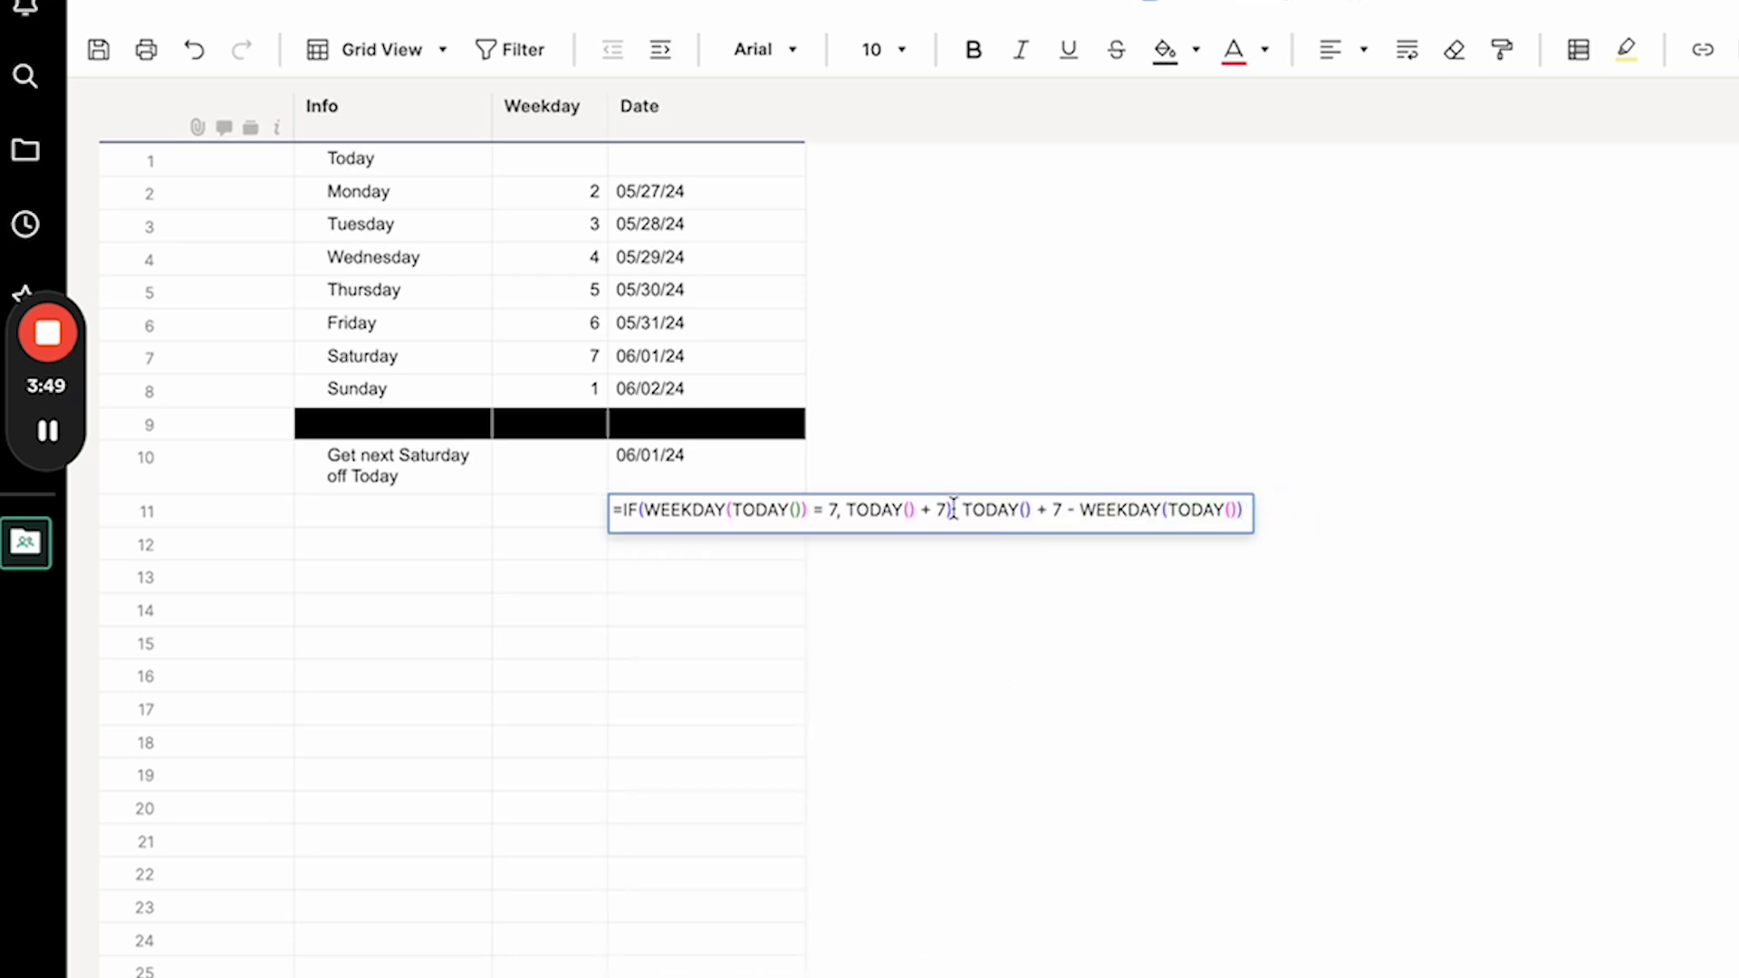
key(BackSpace)
text(,)
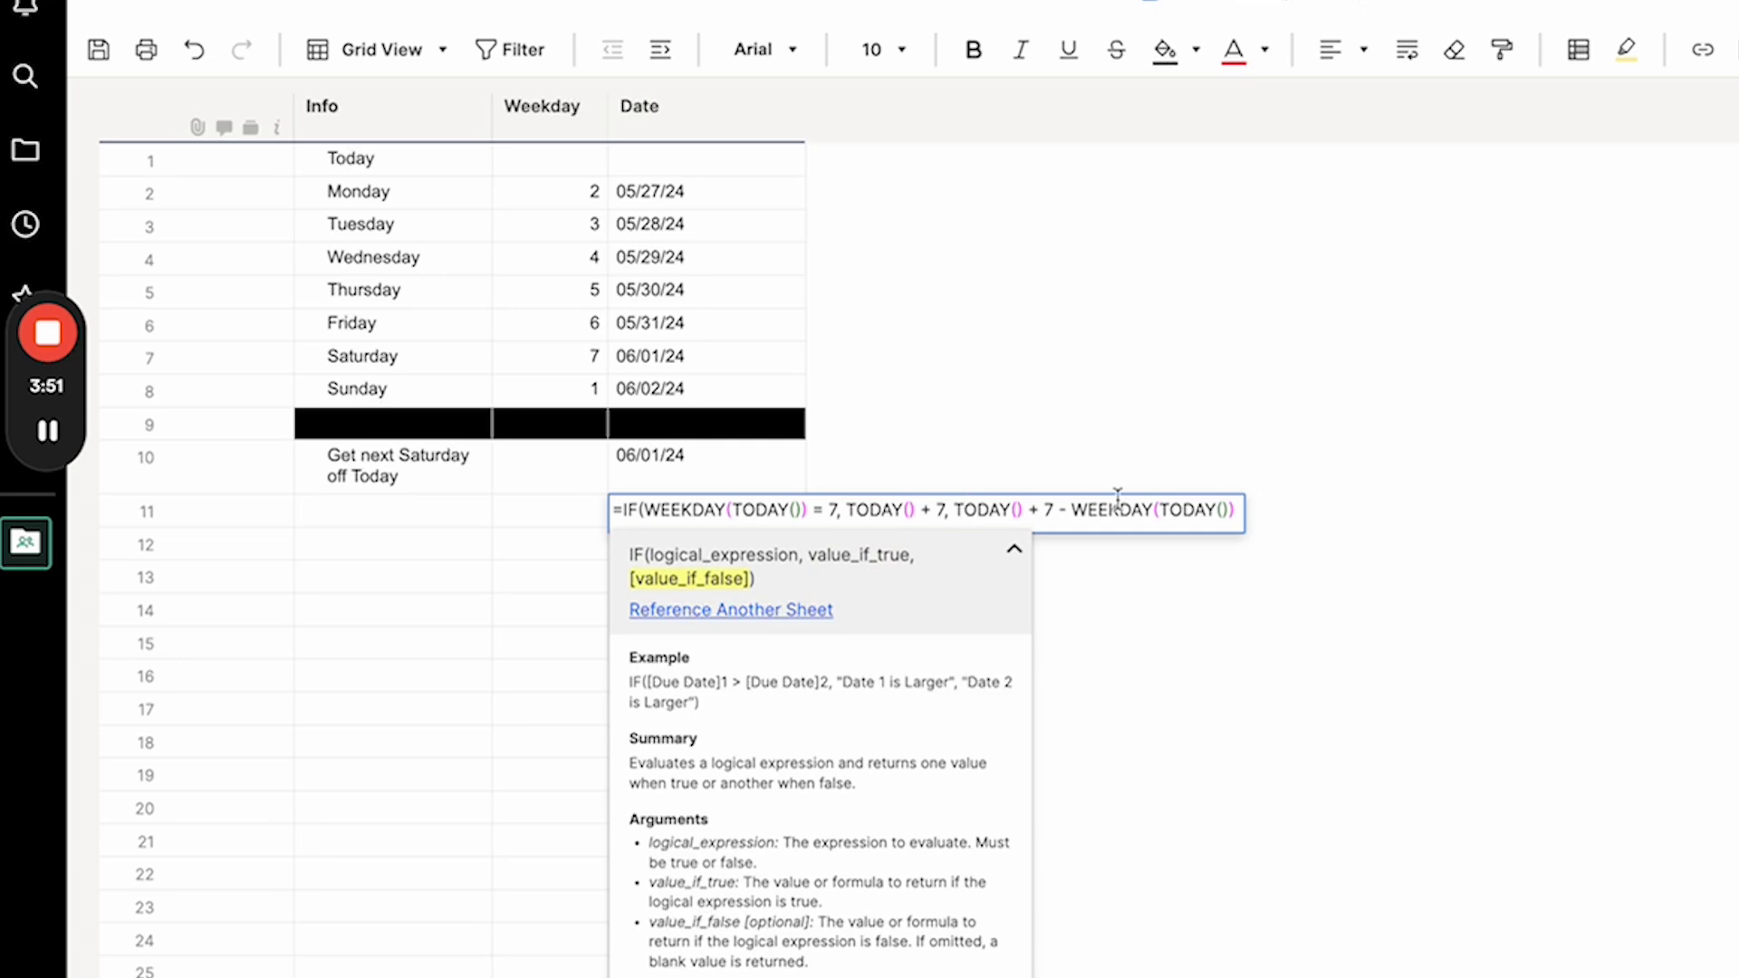
key(Return)
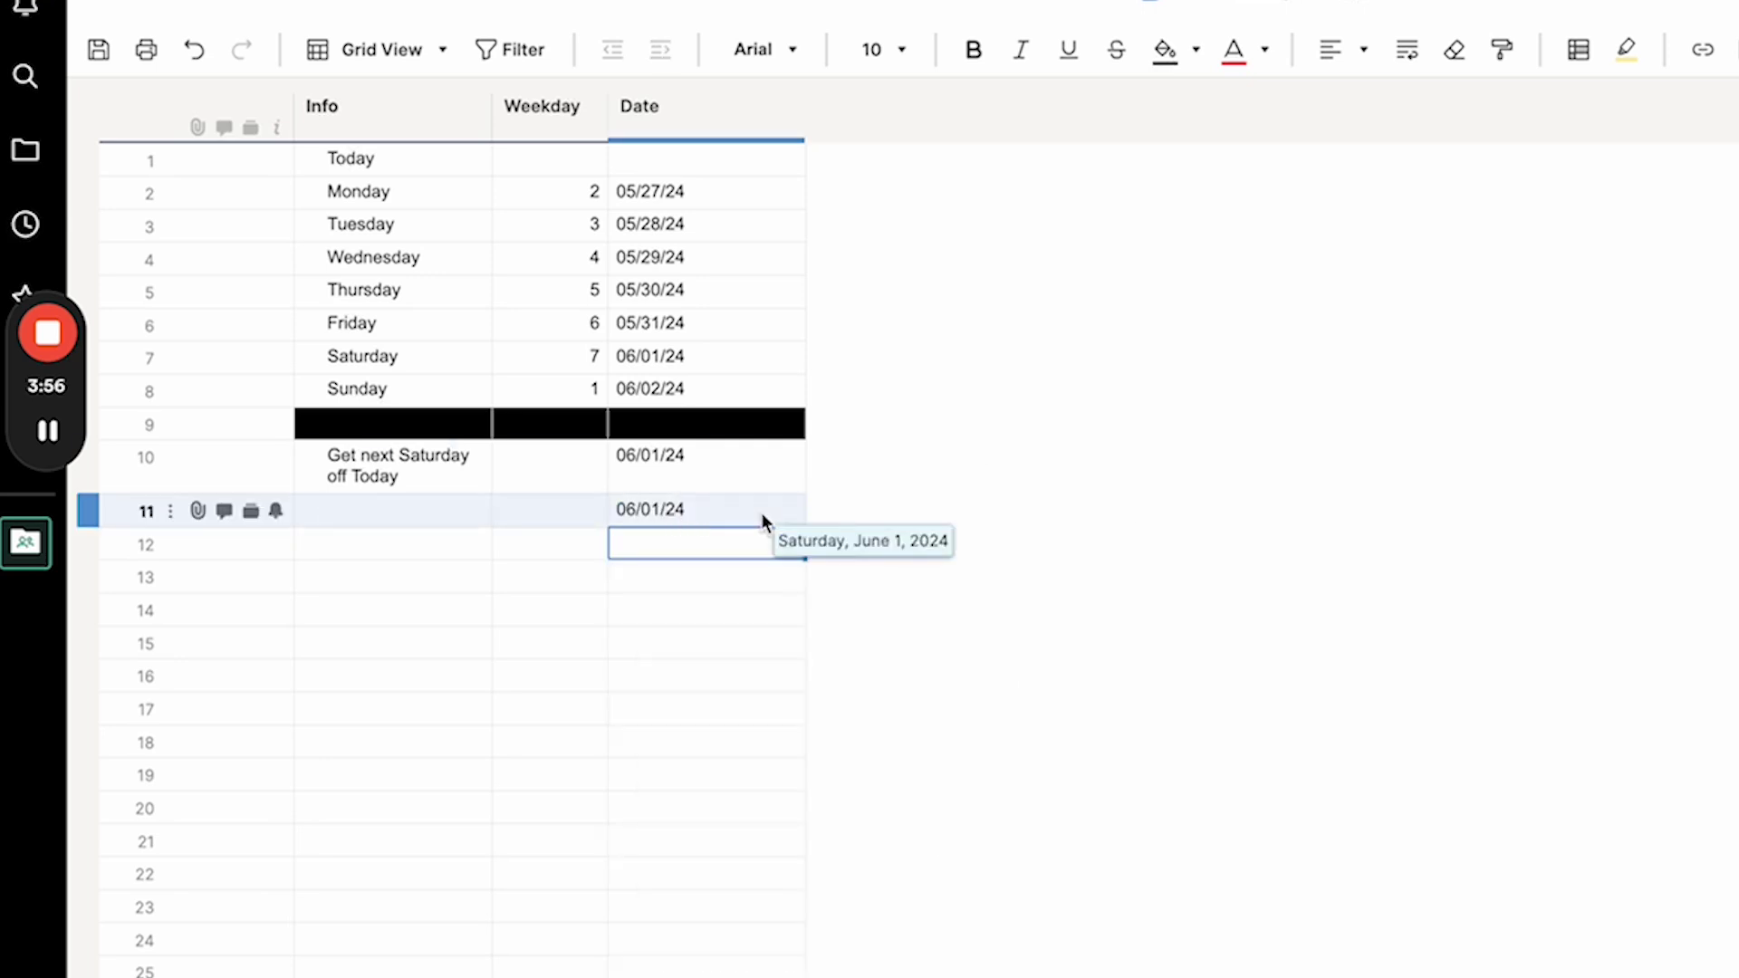
Step: Label row 11 as row 10's description extended with 'including Saturday itself'
click(447, 477)
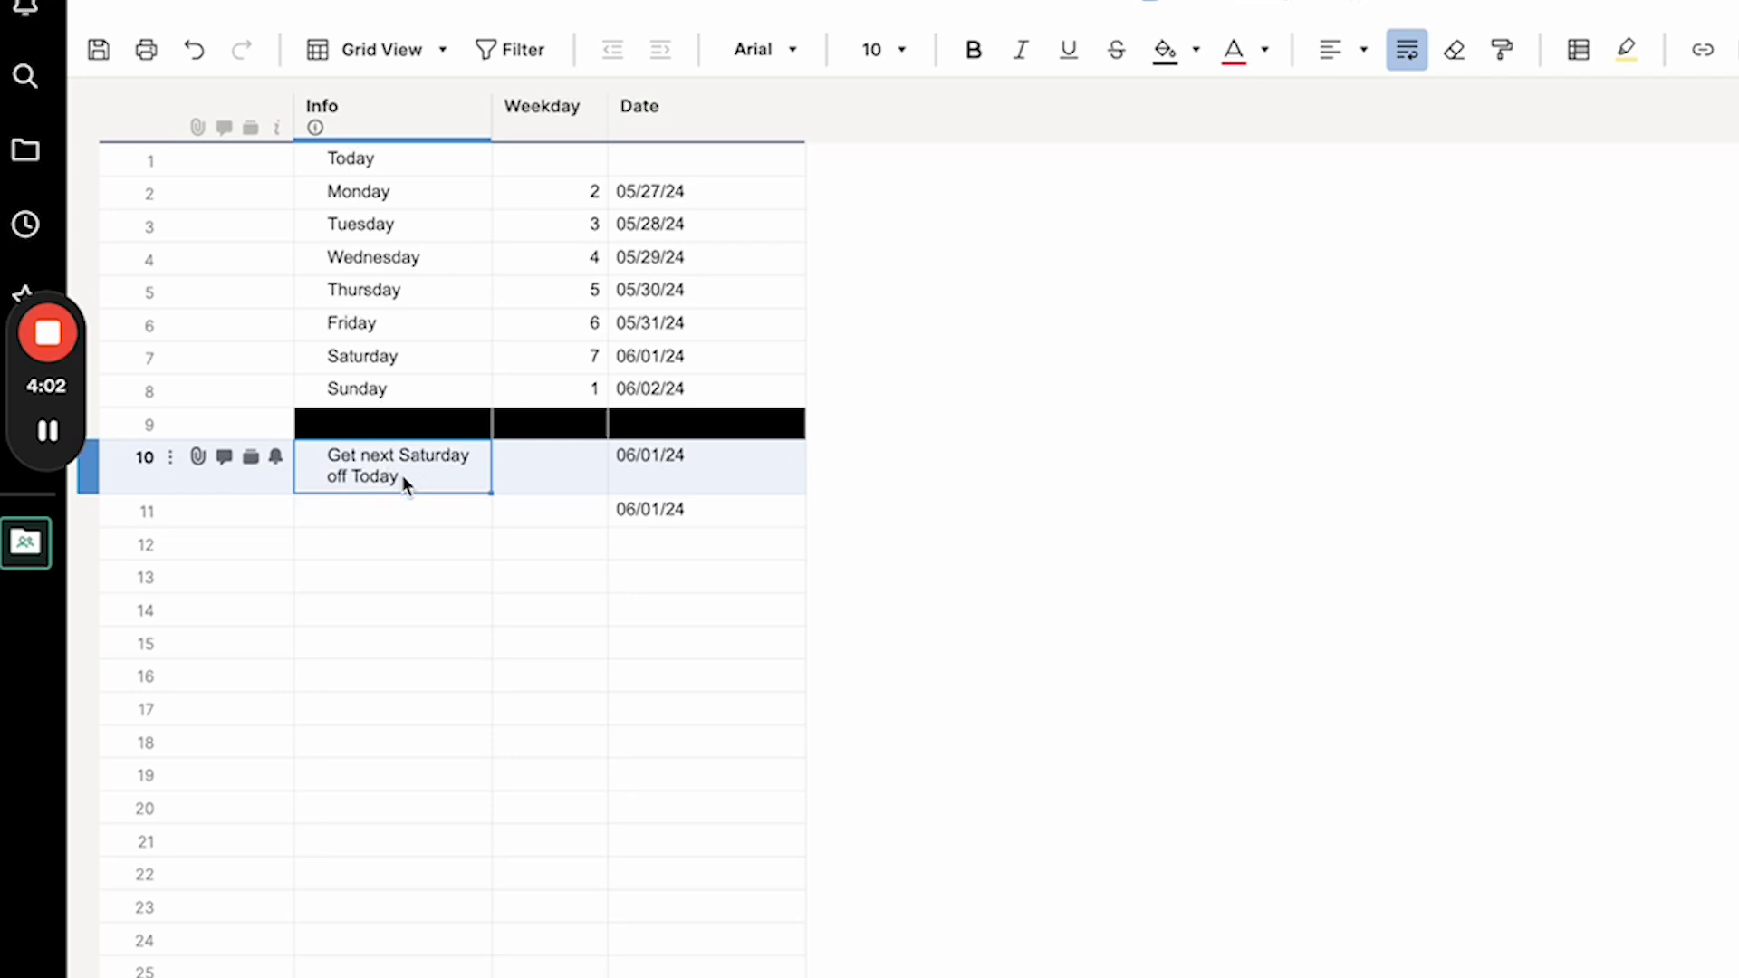
key(ctrl+c)
click(388, 507)
key(ctrl+v)
double_click(418, 513)
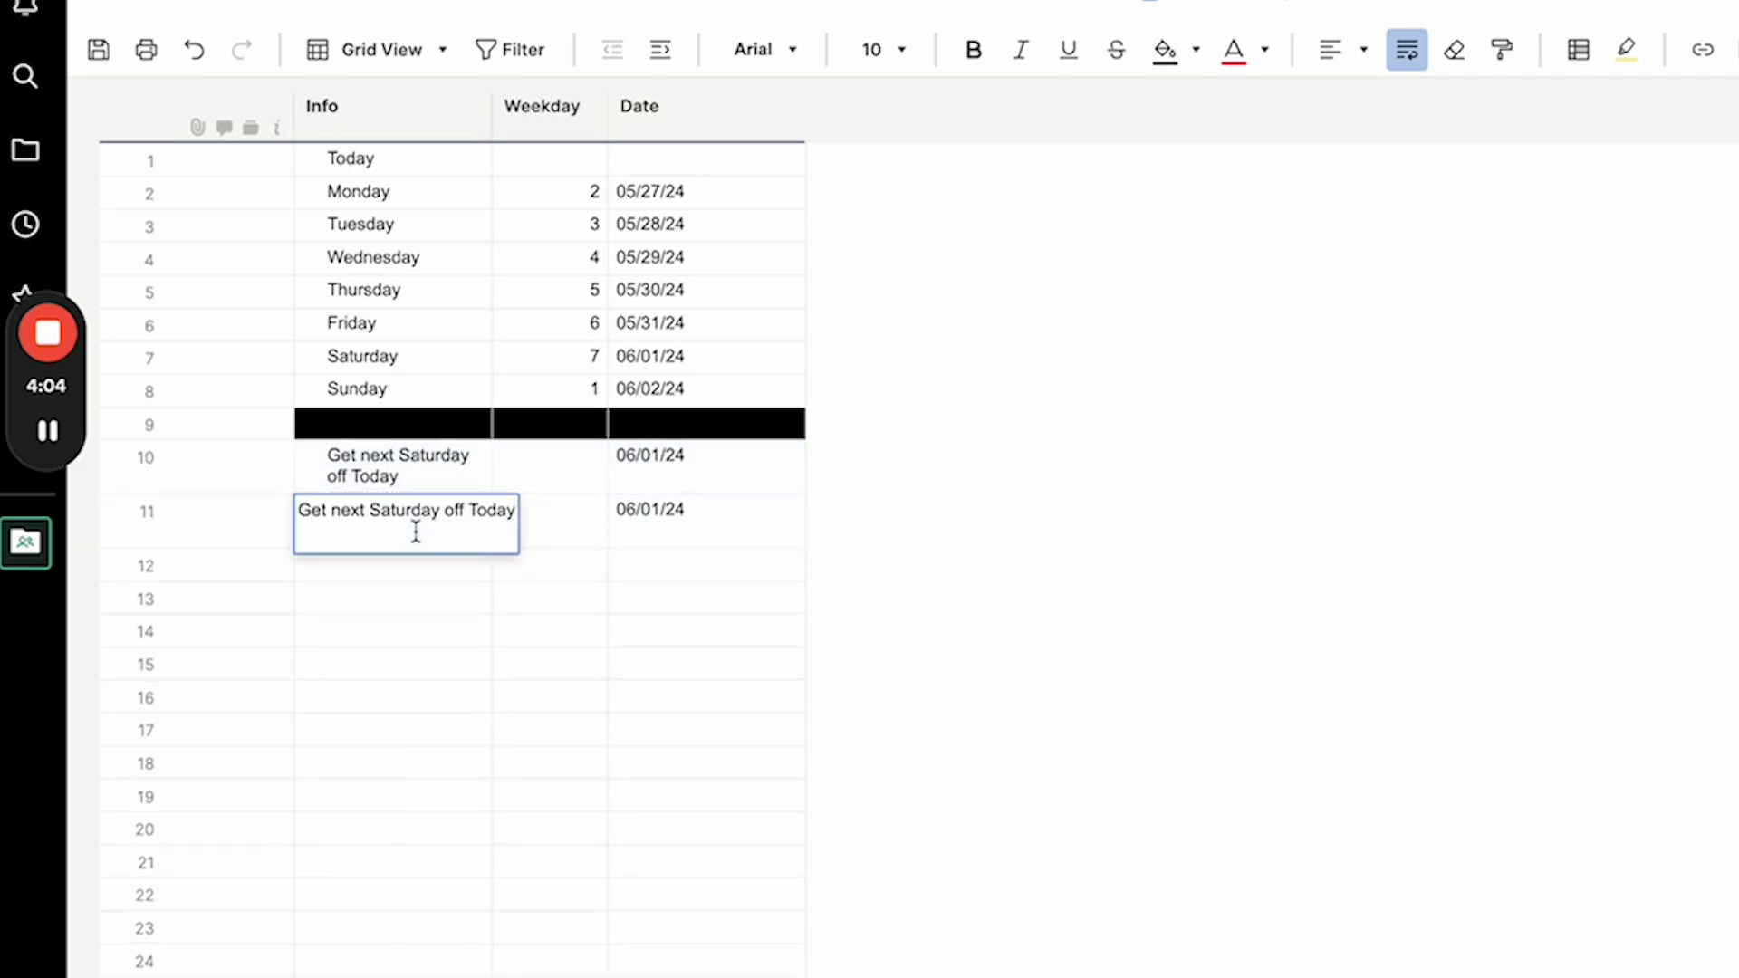
text(including Satur)
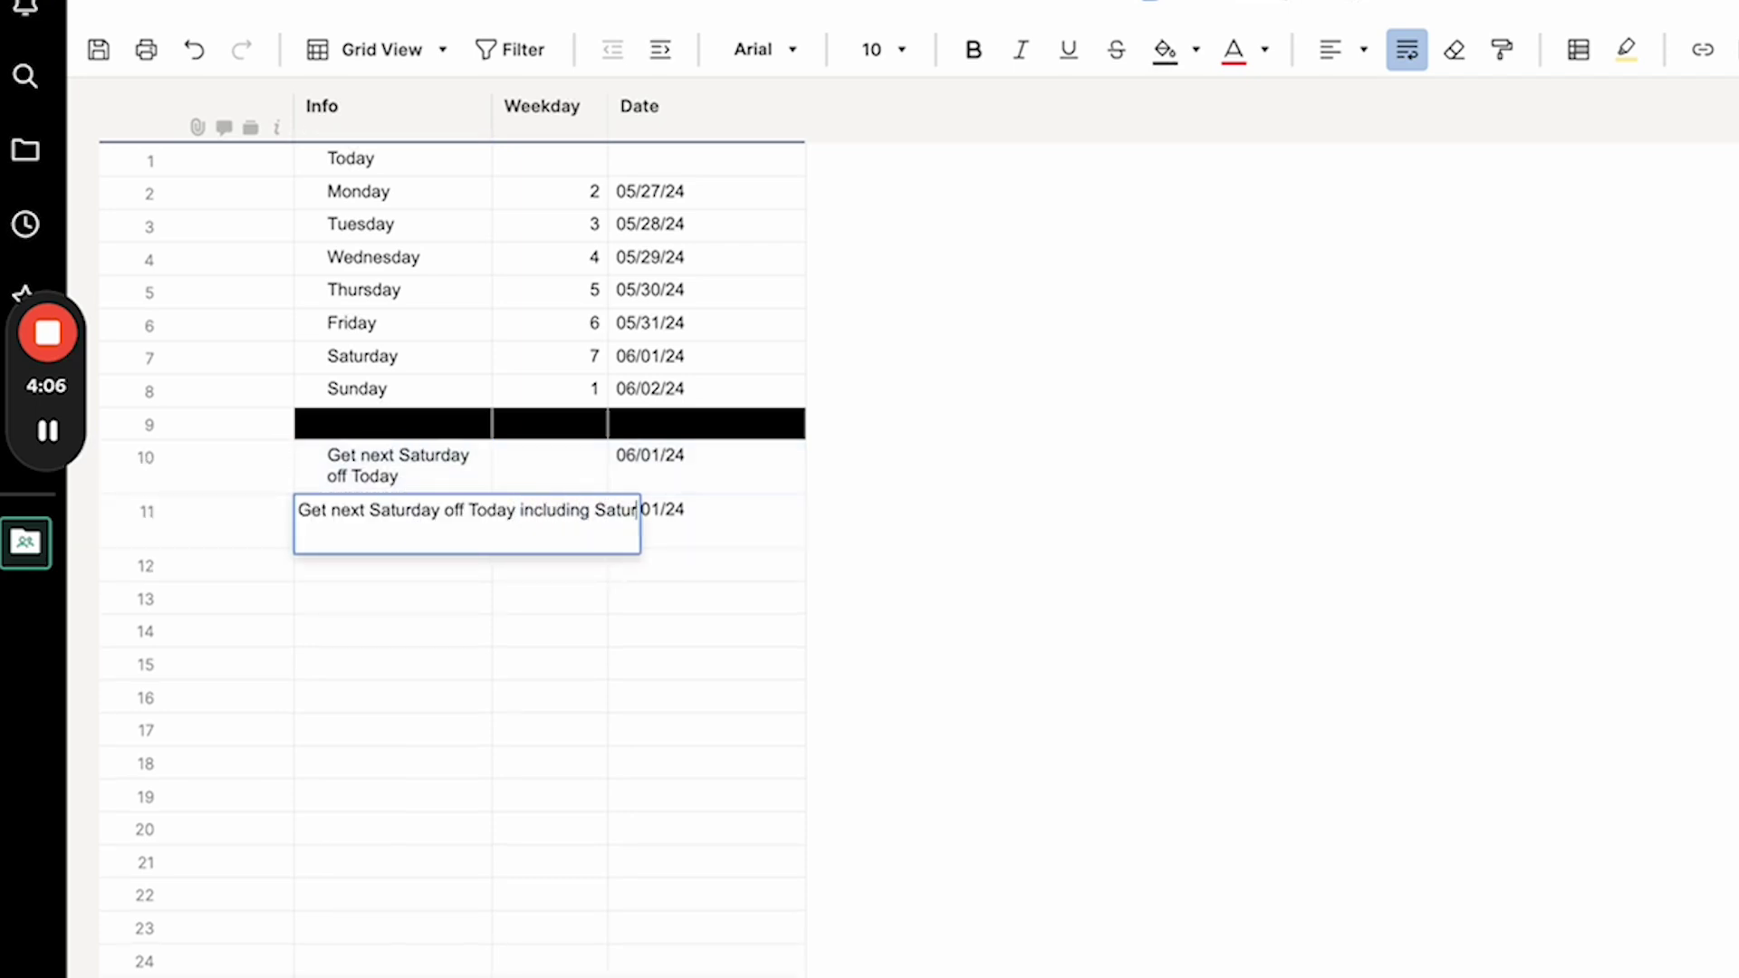
text(day itself)
key(Return)
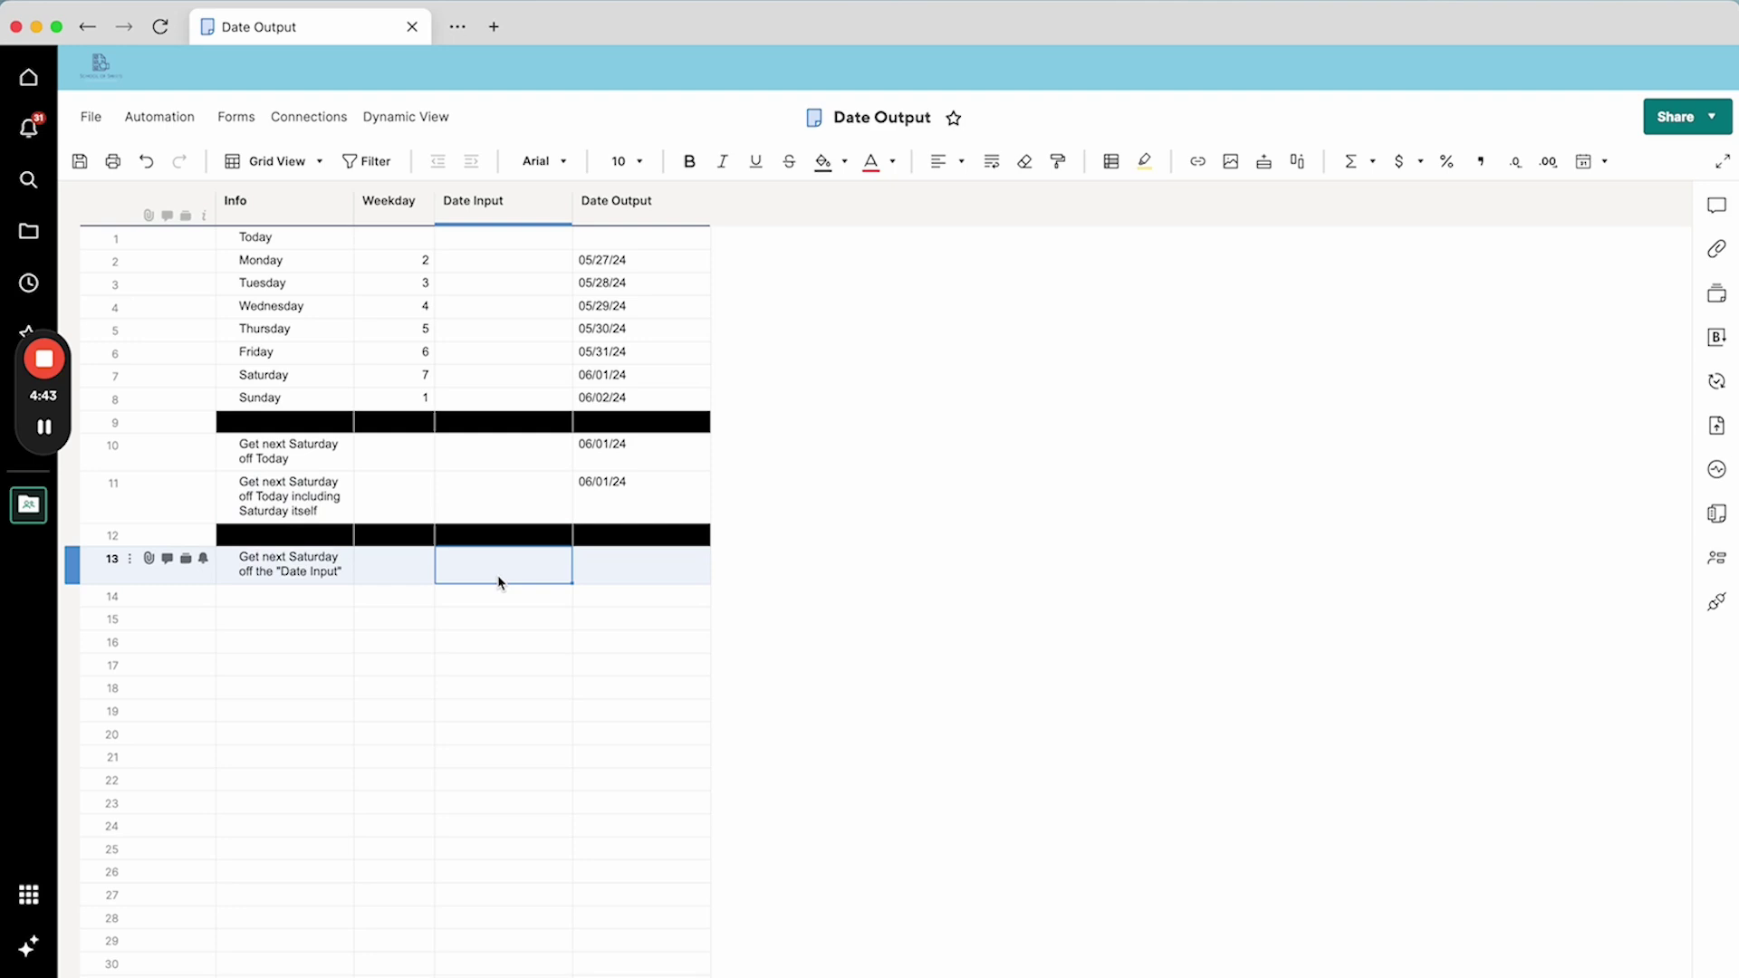
Step: Change the Date Input column's type to Date in its column properties
text(=t)
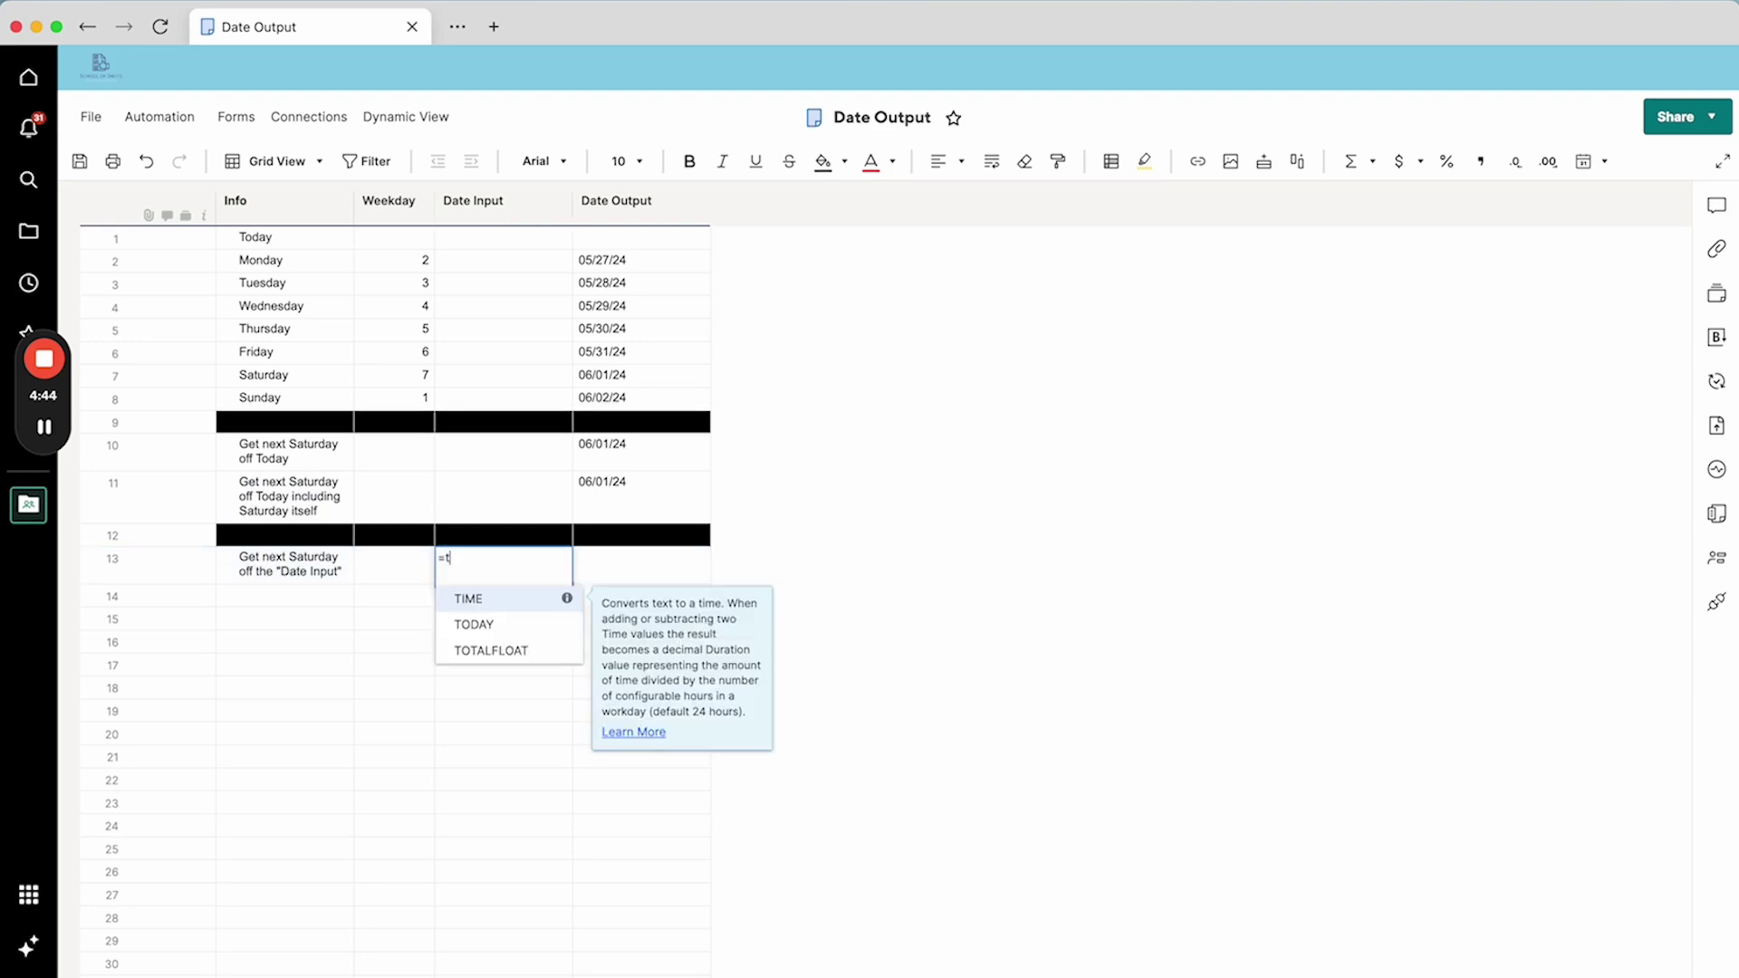
key(Return)
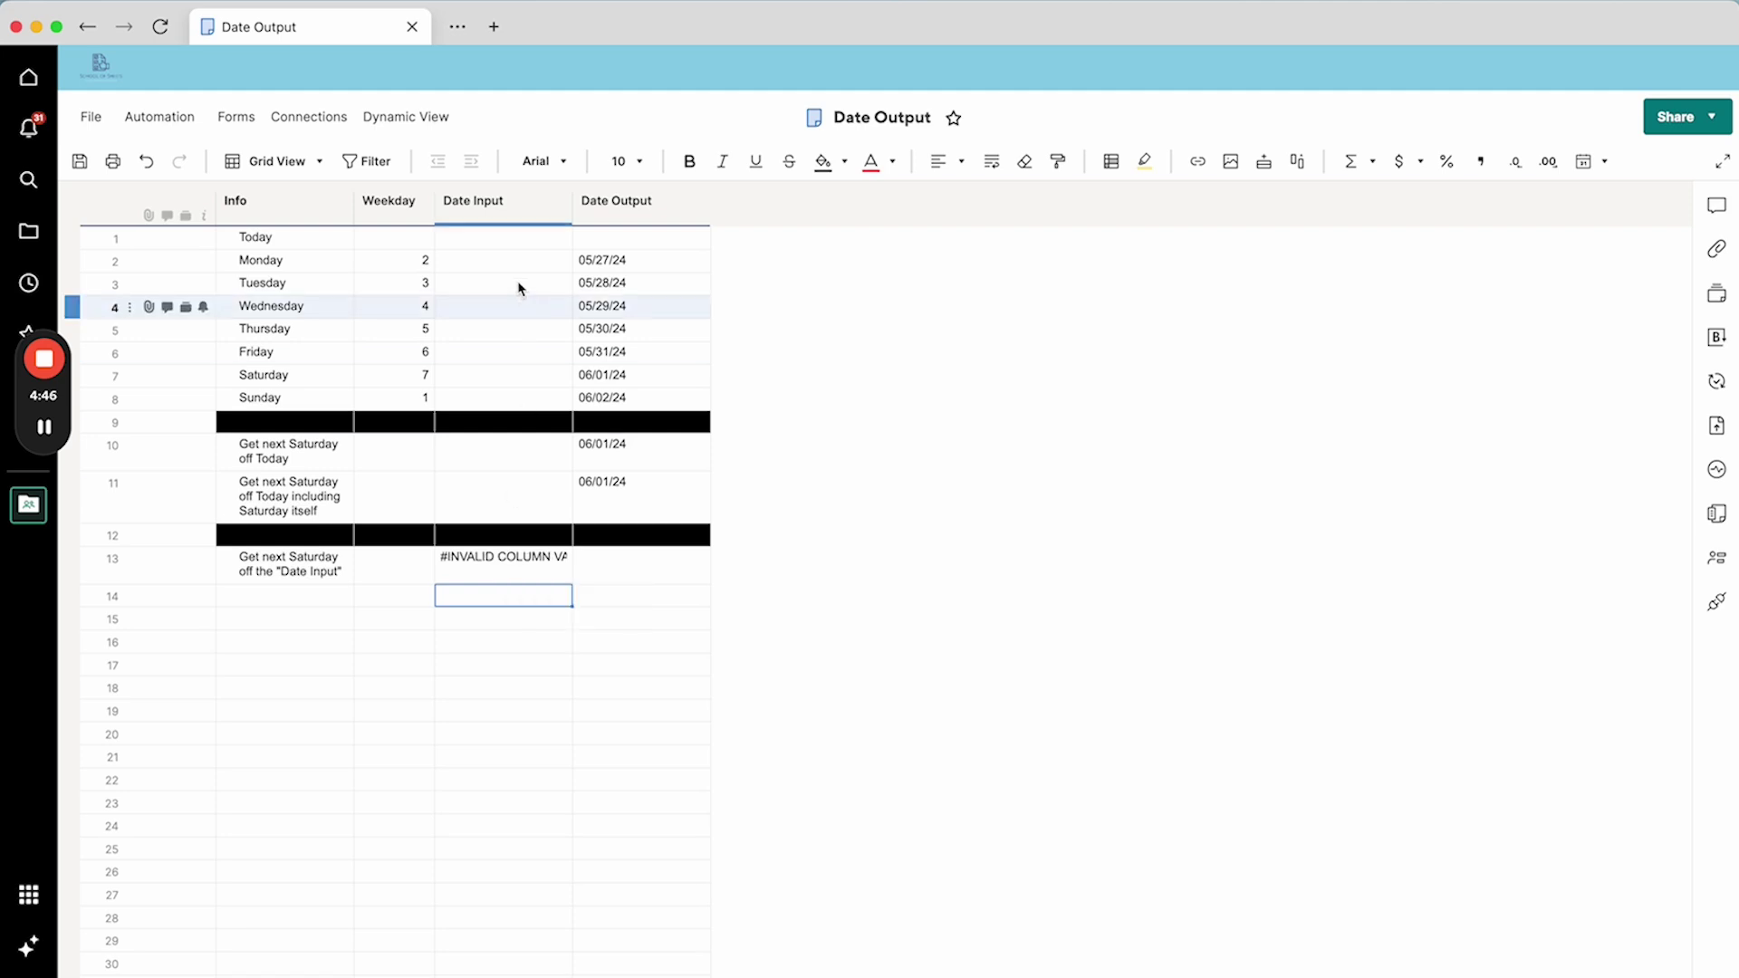
click(505, 213)
double_click(504, 214)
click(584, 349)
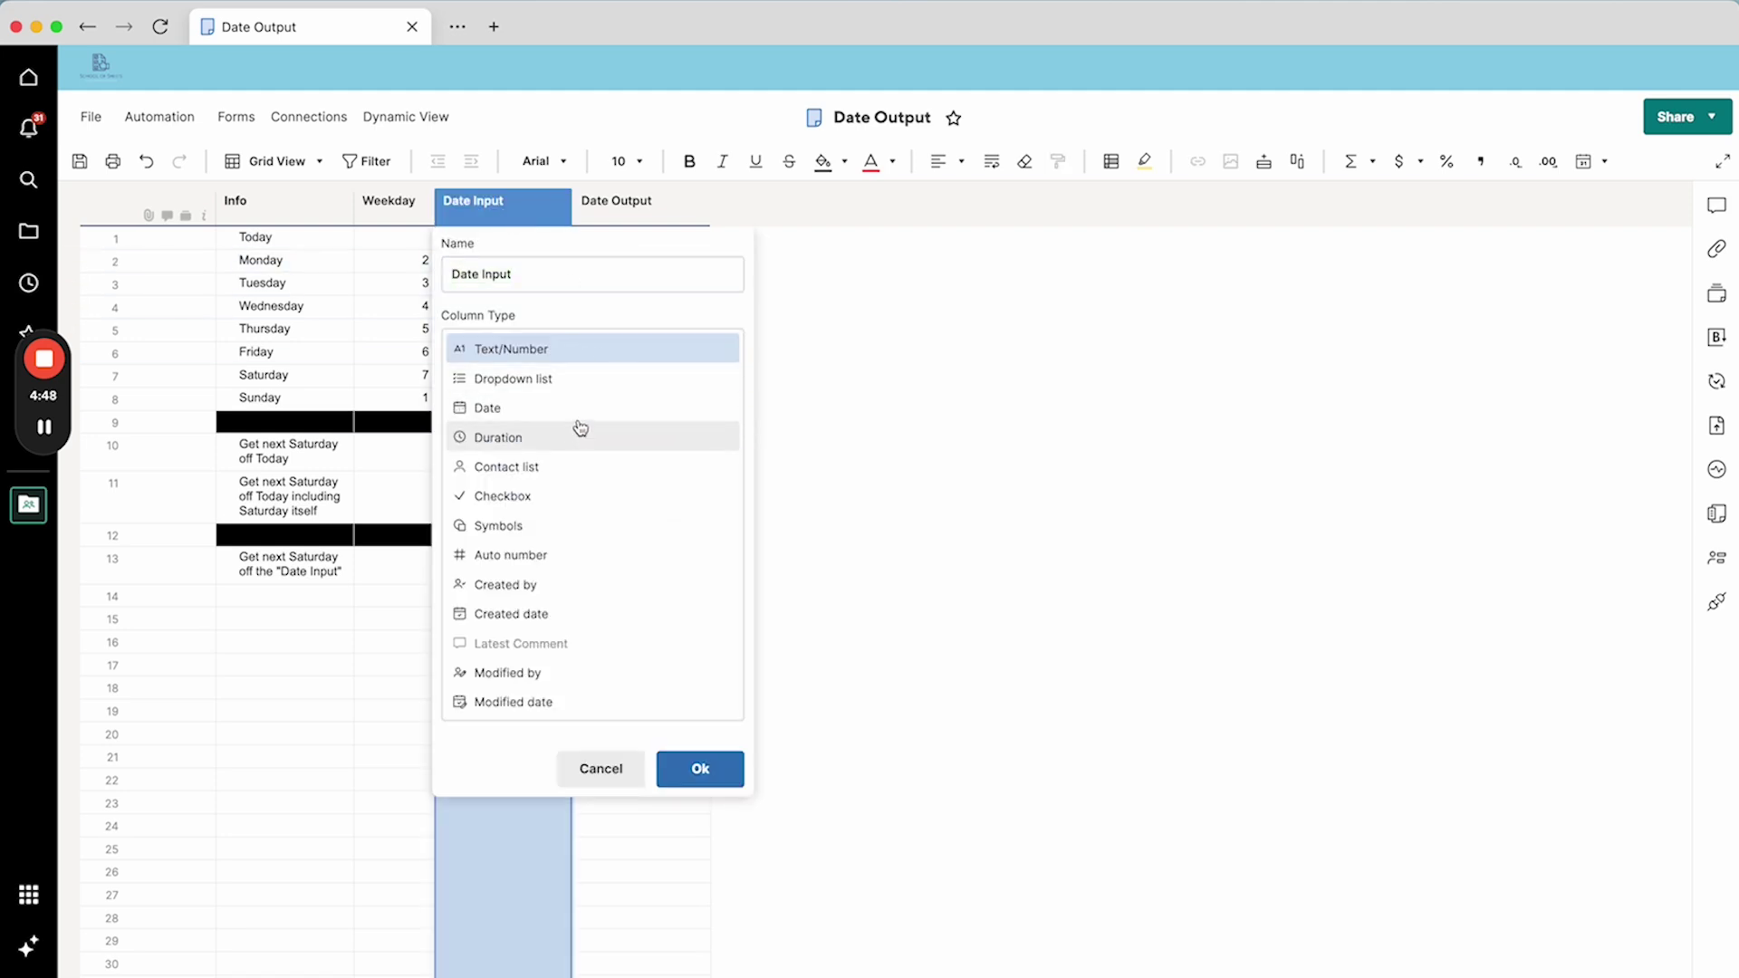
click(593, 401)
click(697, 442)
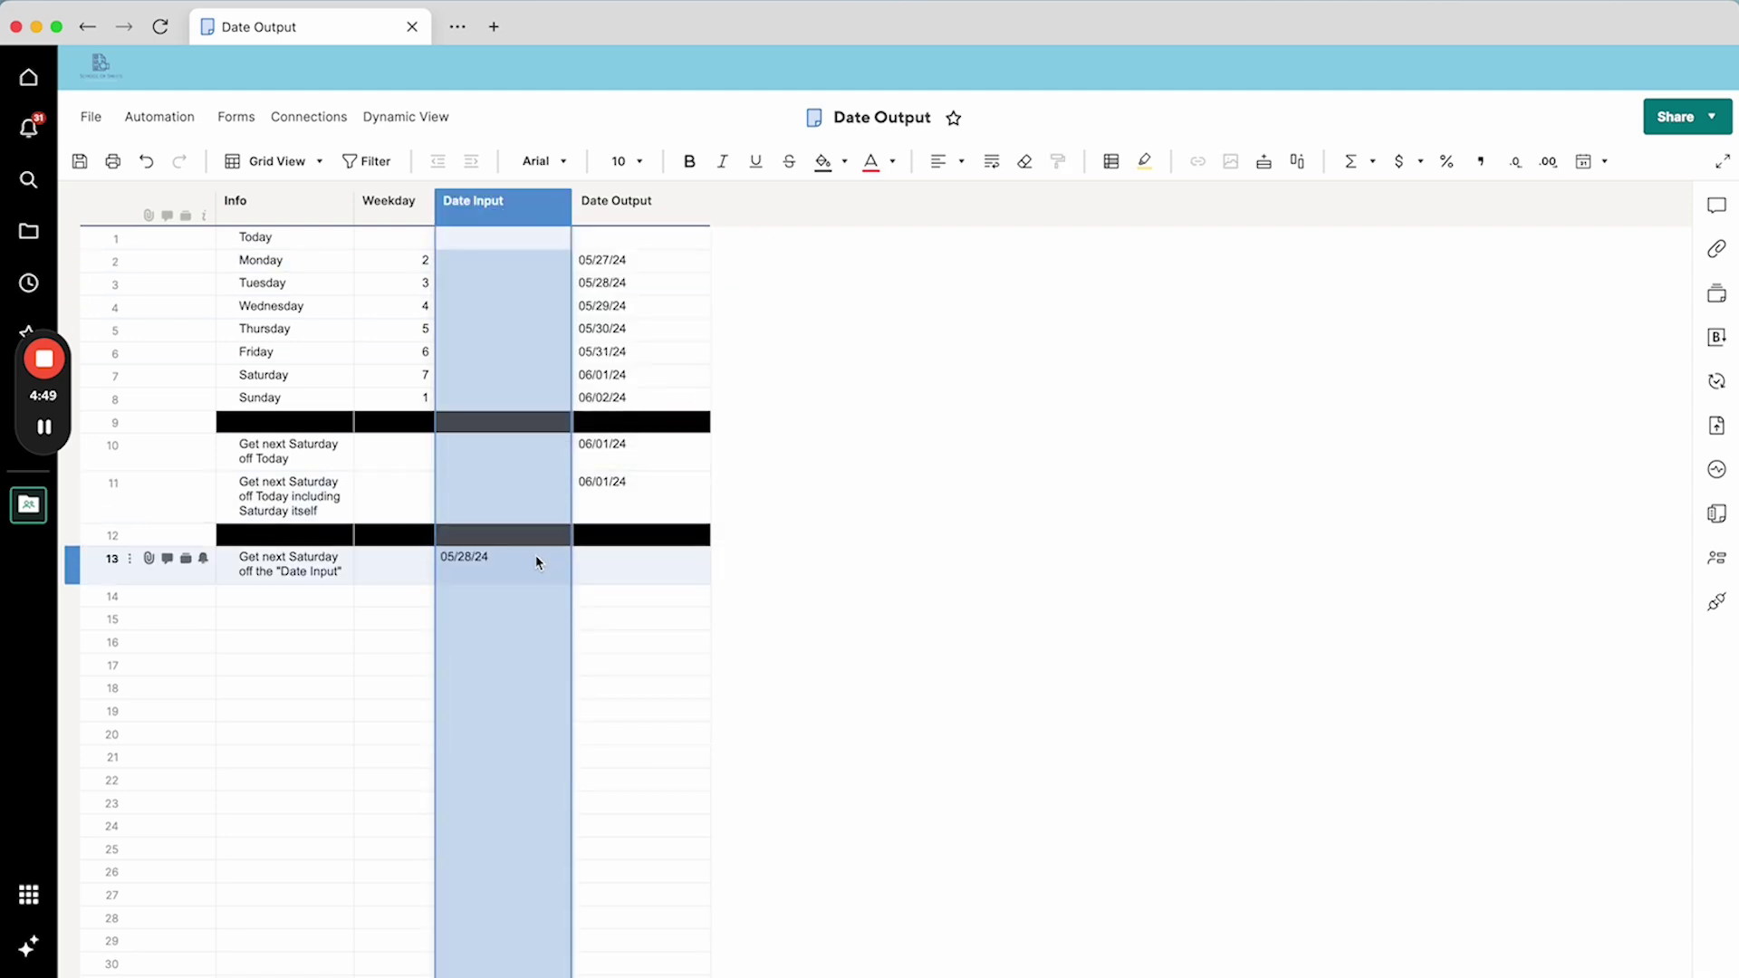
Step: Enter =[Date Input]13+3 in row 14 and copy it down through row 33
click(485, 593)
text(=)
key(Up)
text(+)
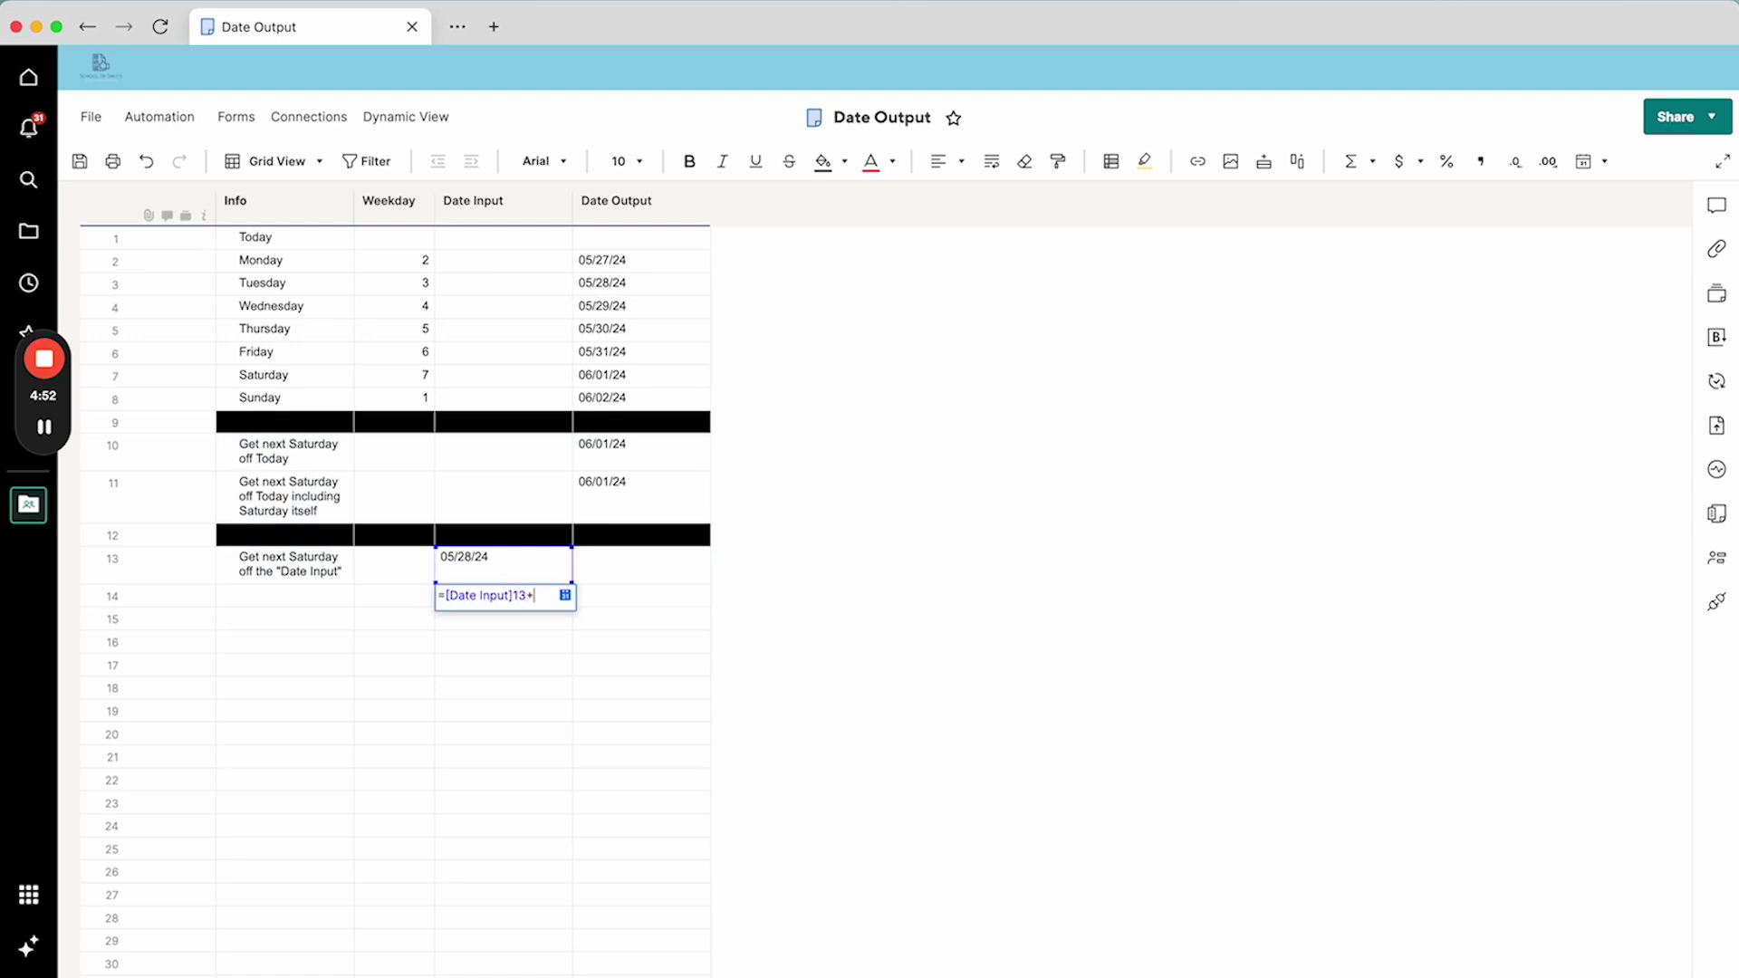
text(3)
key(Return)
scroll(501, 645, down, 5)
key(ctrl+c)
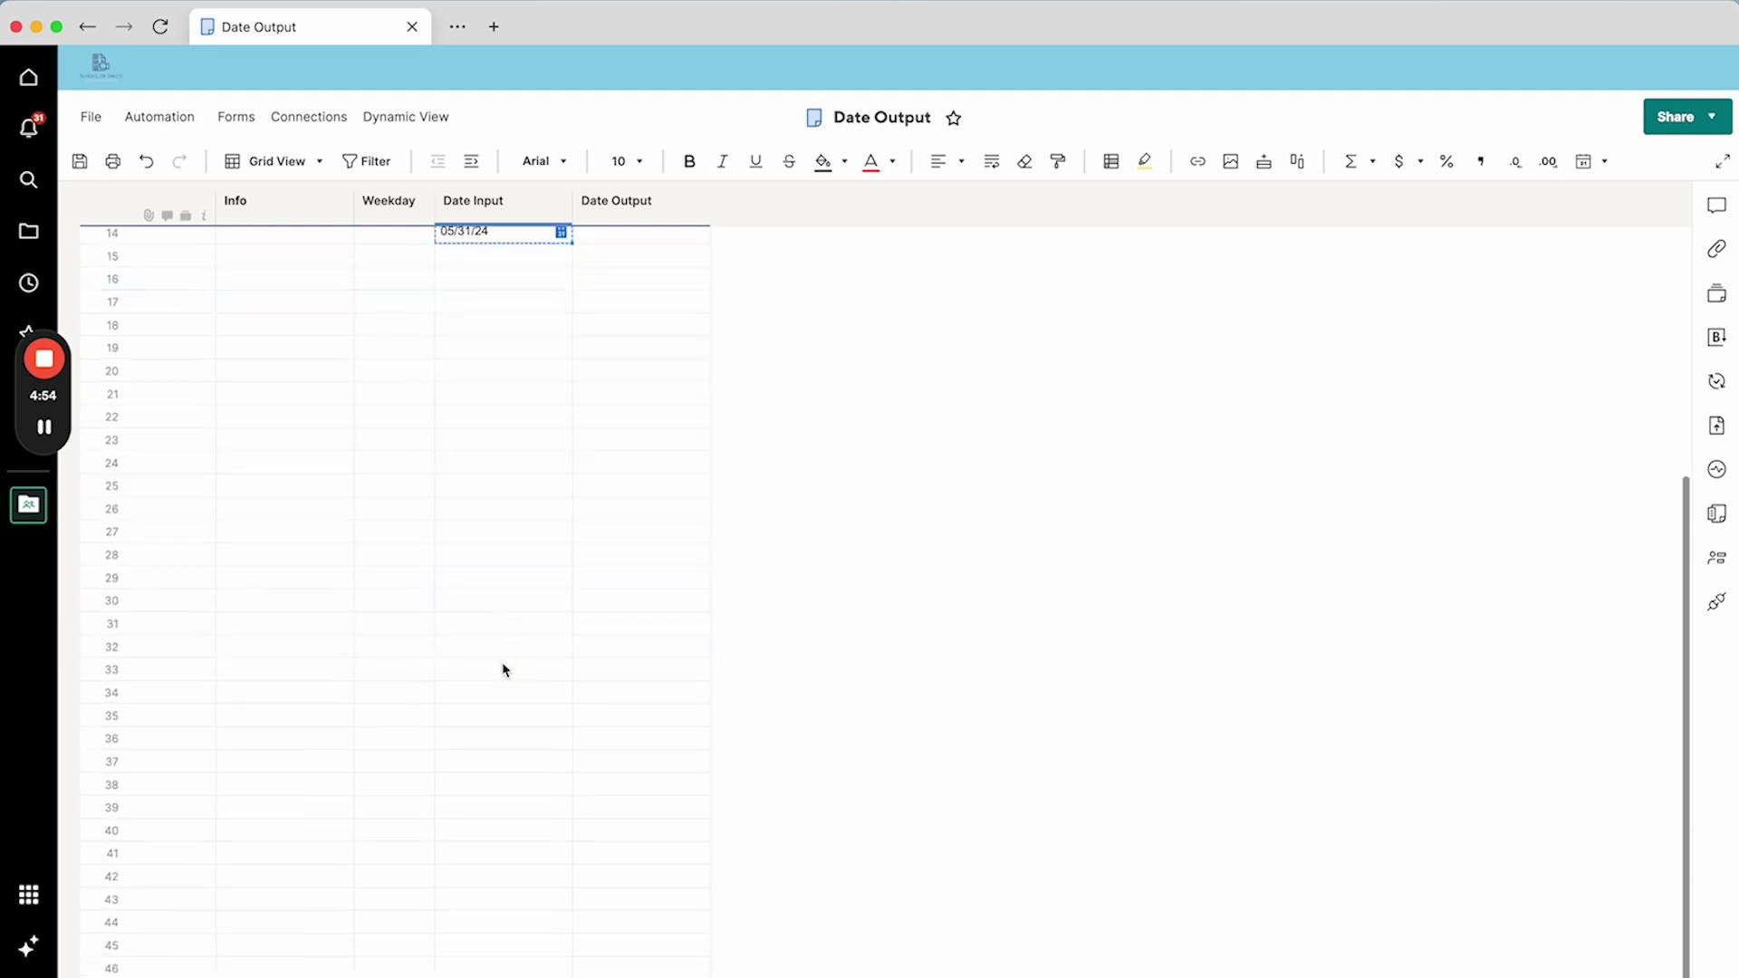
shift+click(504, 670)
key(ctrl+v)
scroll(501, 670, up, 5)
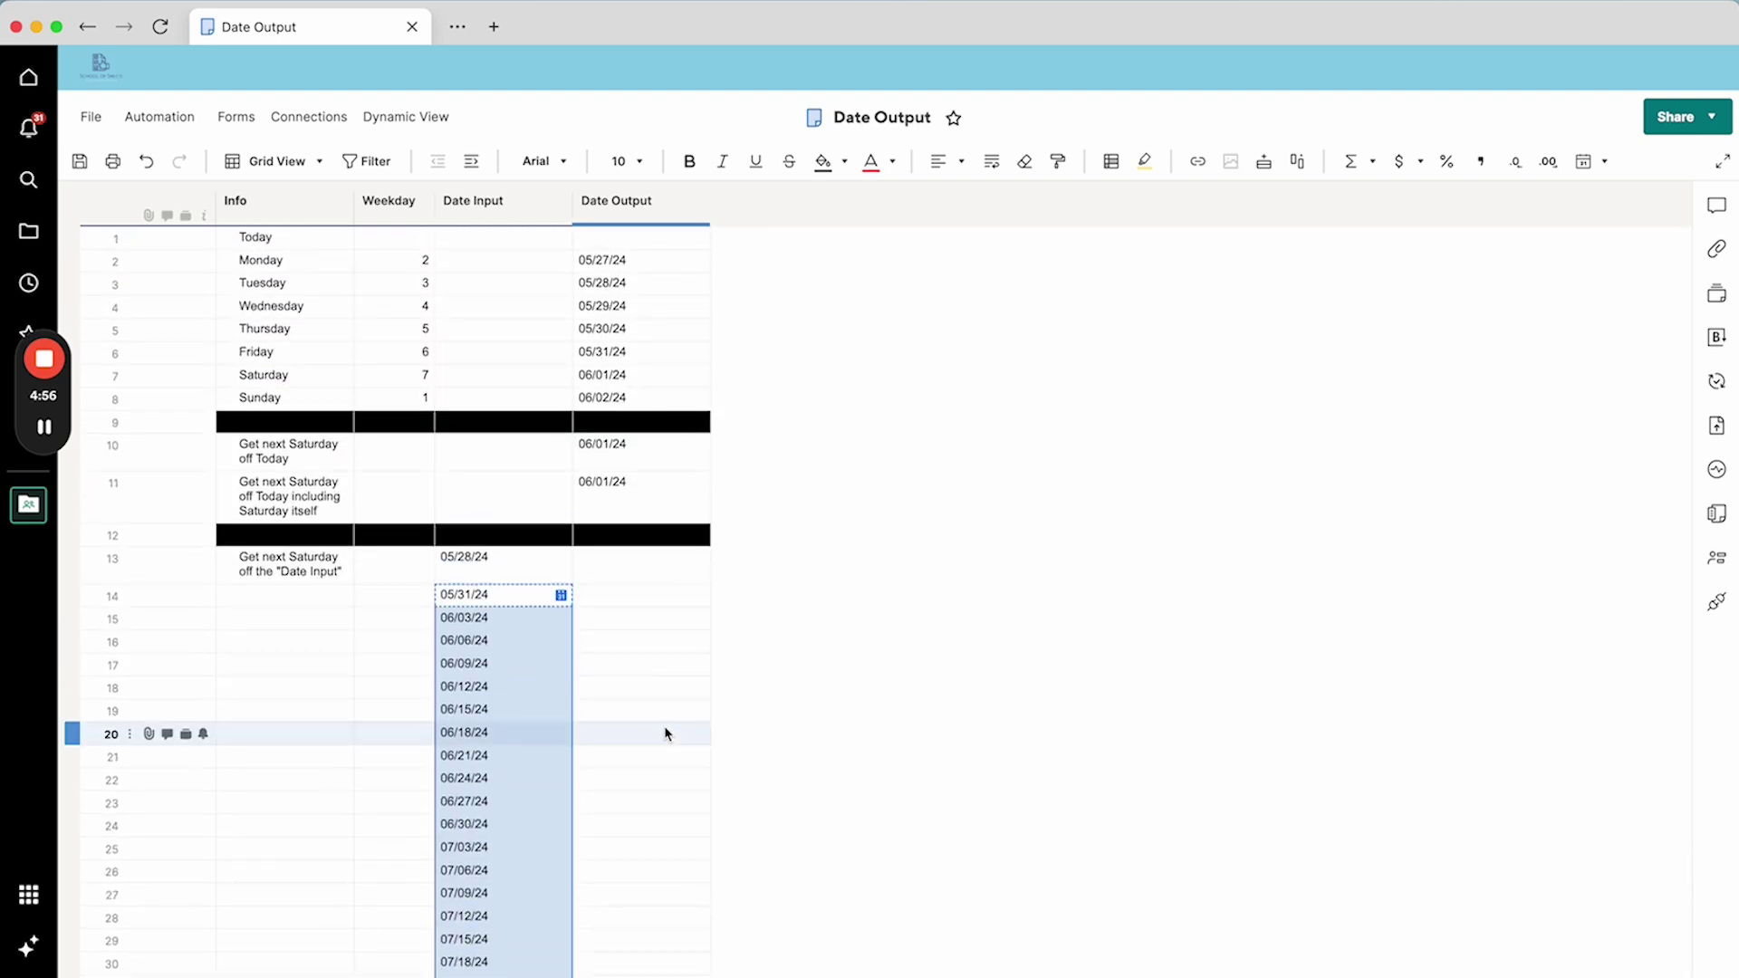
click(663, 457)
Step: Paste row 10's next-Saturday formula into row 13's Date Output cell
double_click(663, 457)
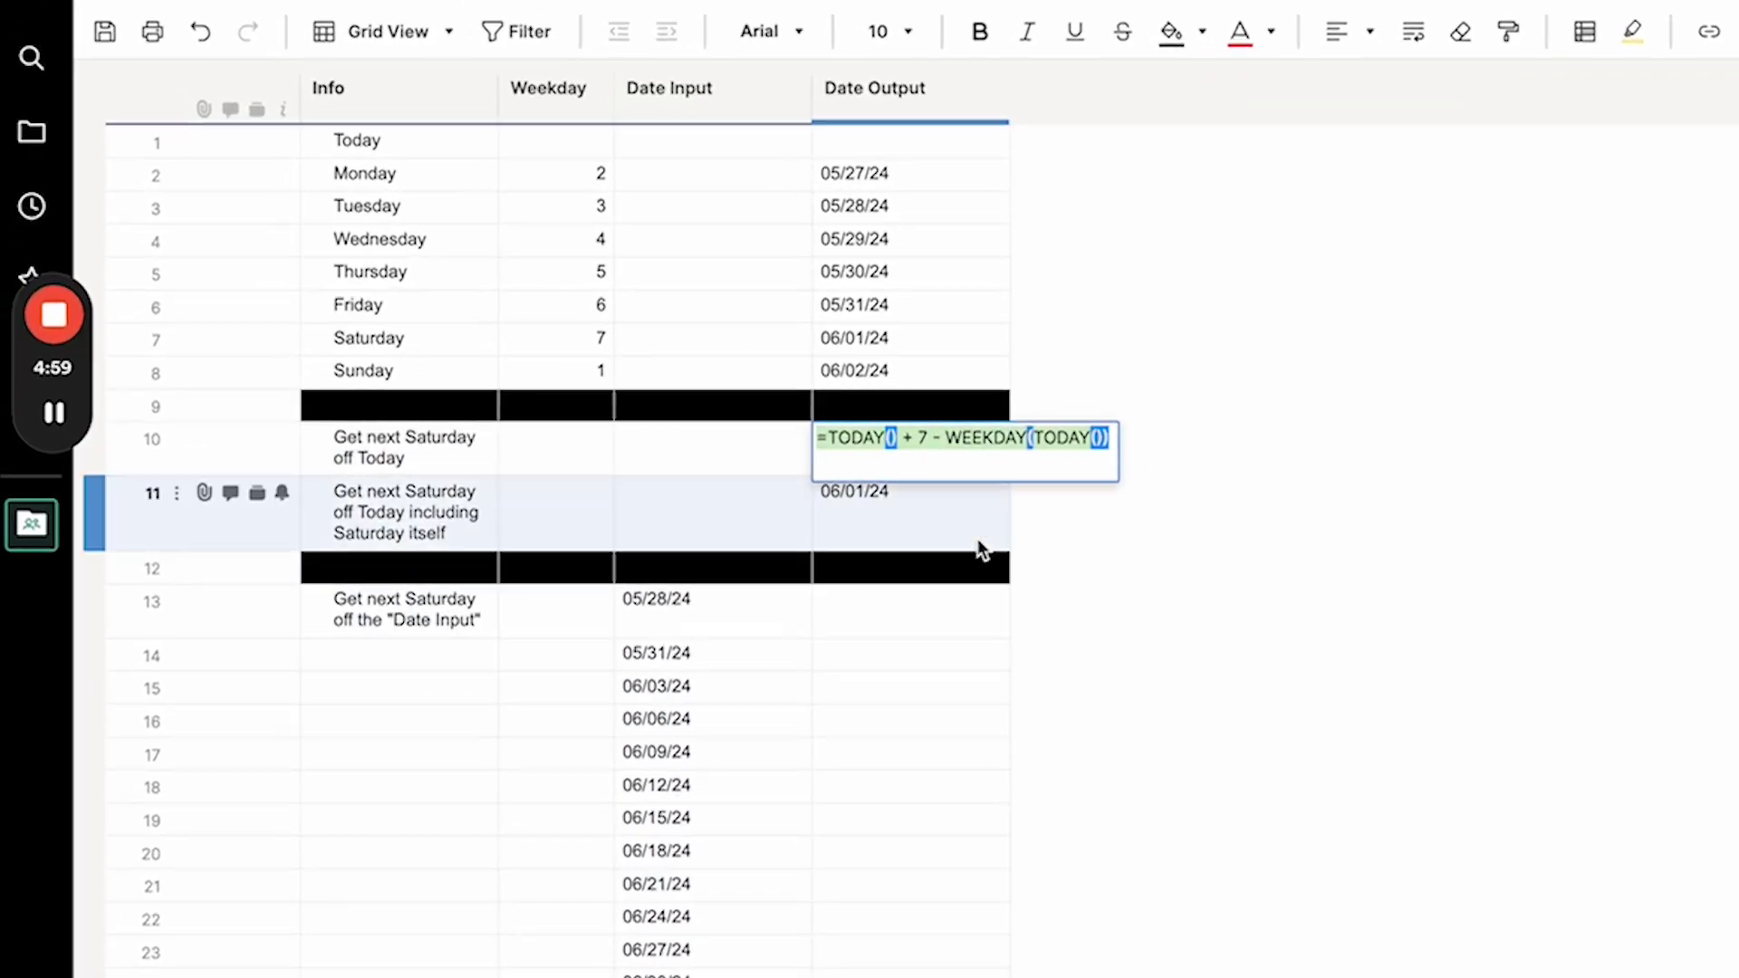
key(ctrl+c)
key(Escape)
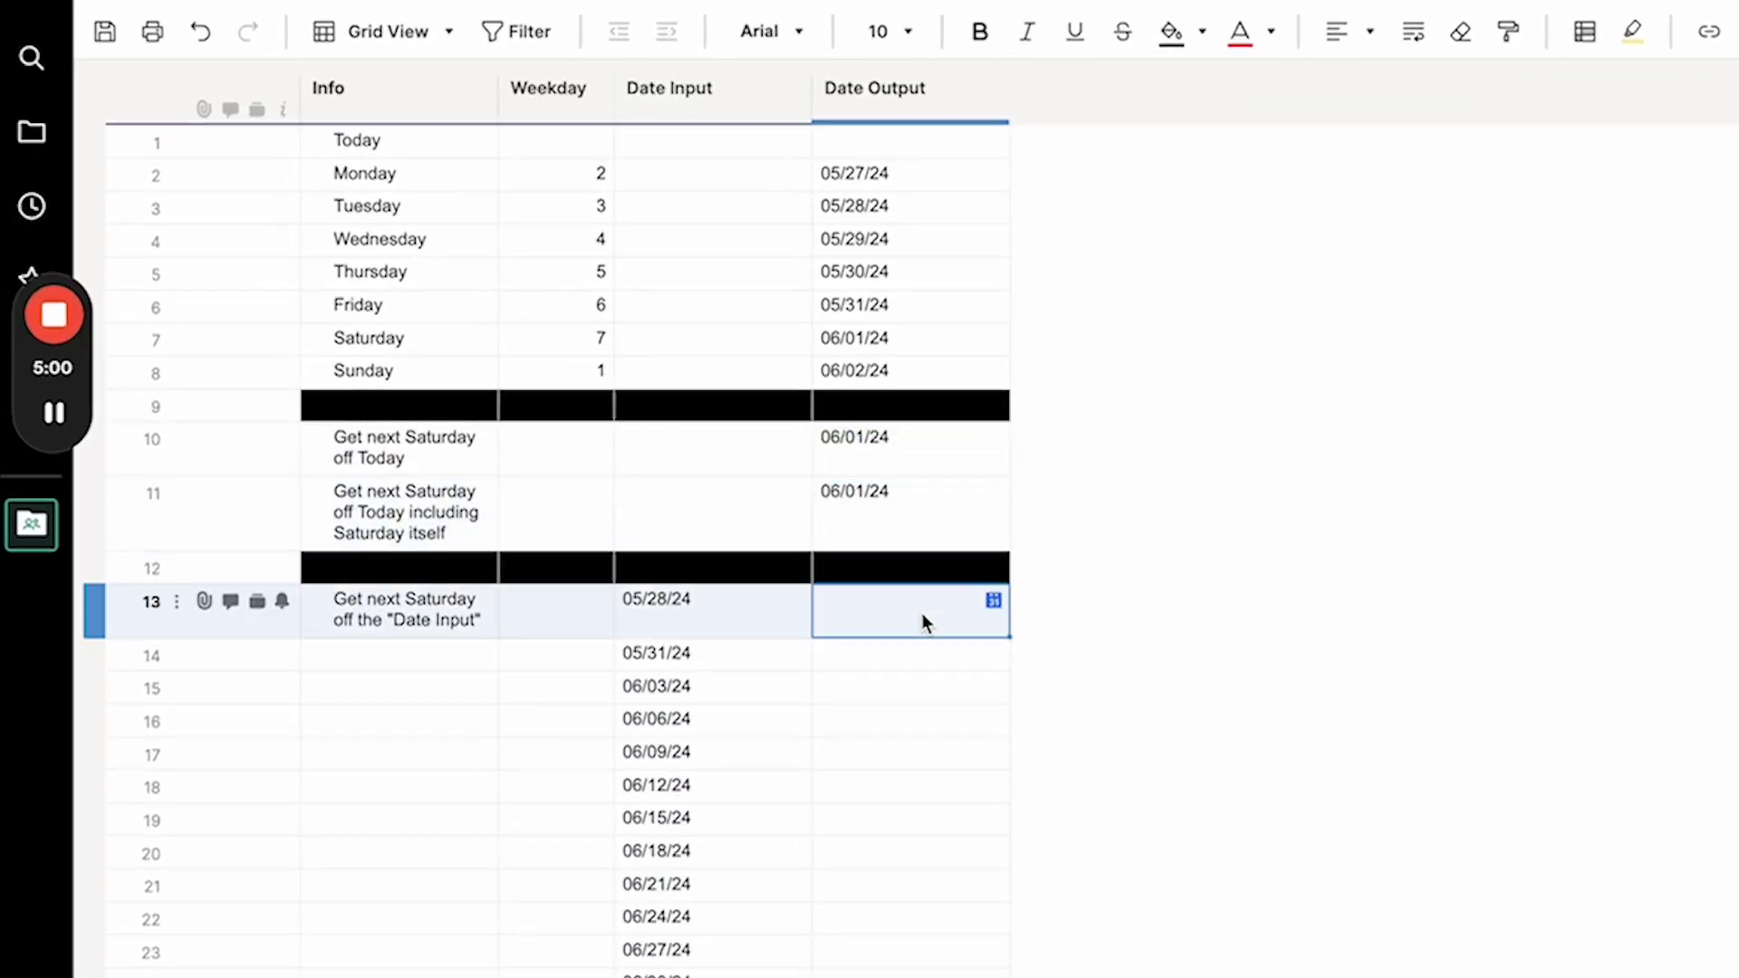
double_click(922, 612)
key(ctrl+v)
double_click(869, 600)
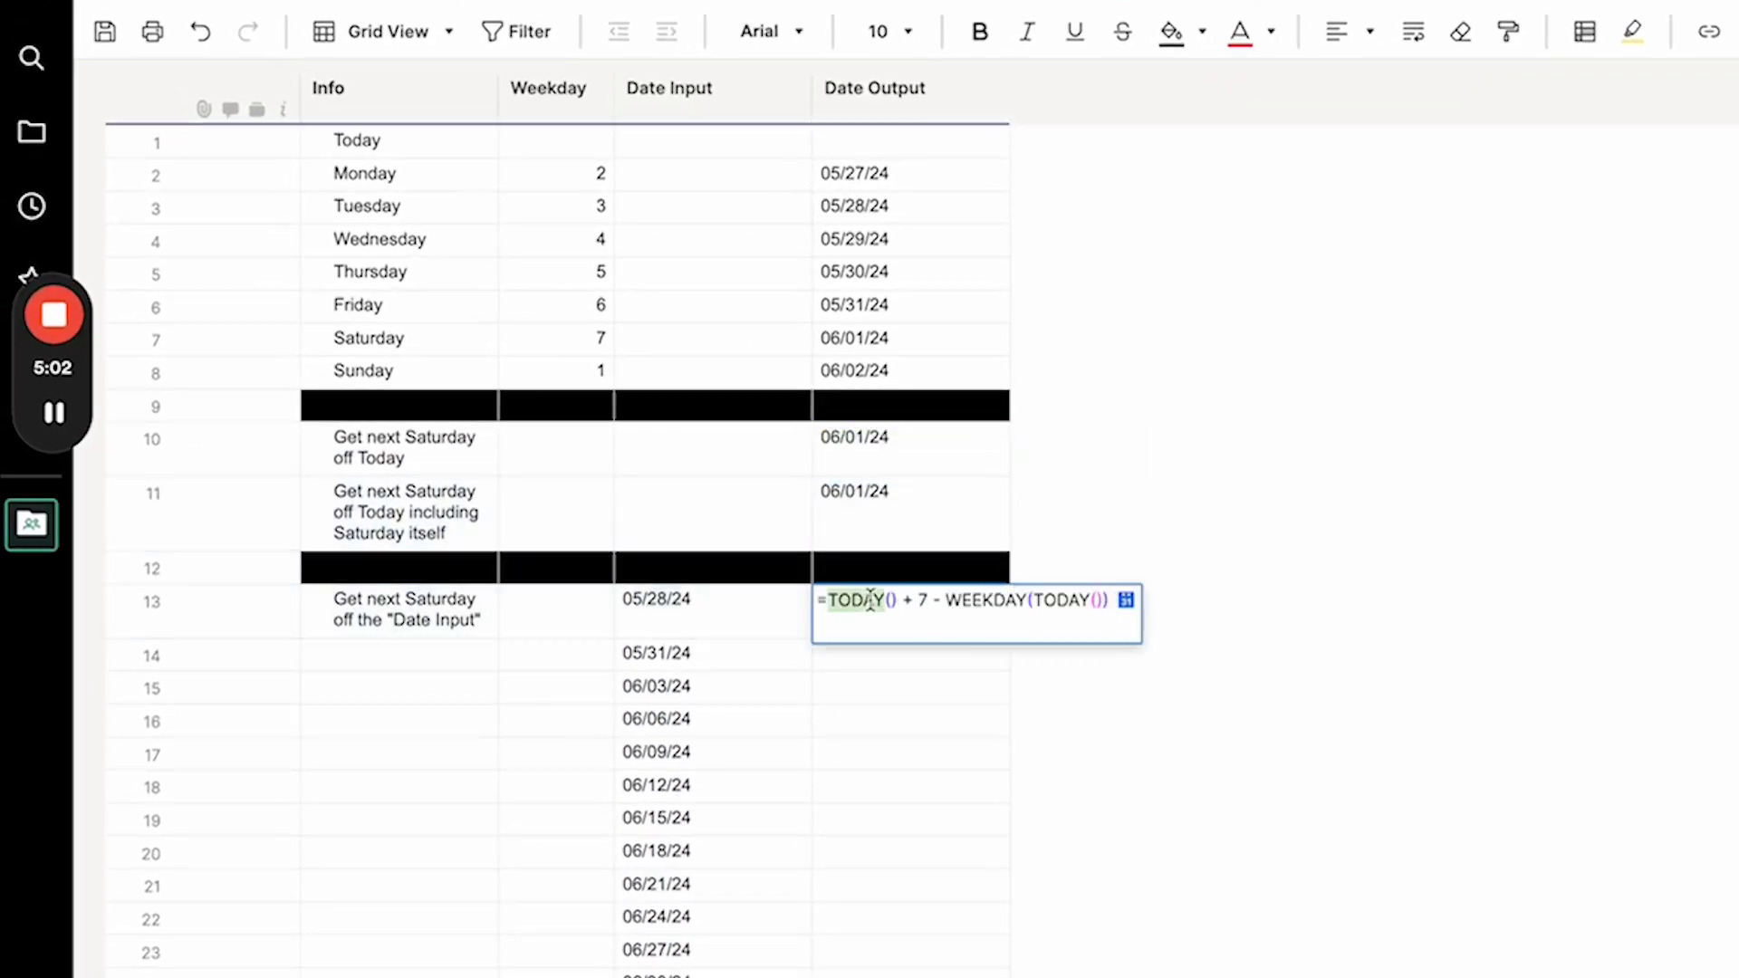
key(BackSpace)
click(689, 595)
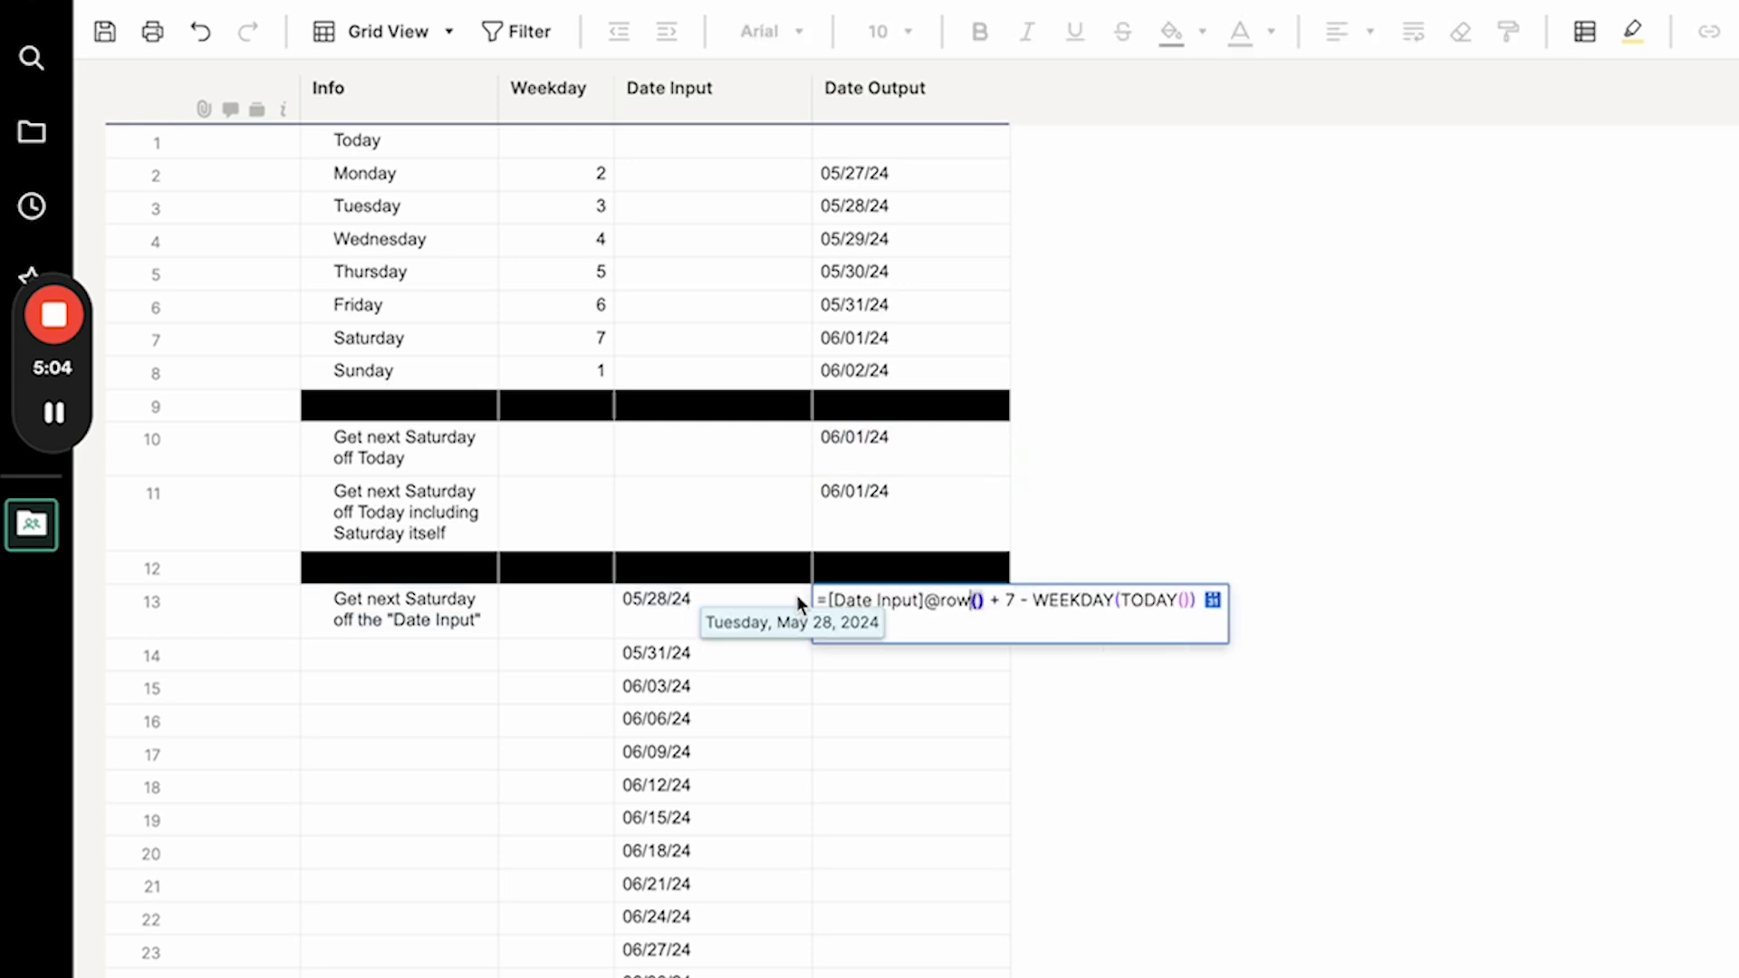
double_click(1126, 600)
key(shift+Right)
key(shift+Right)
key(BackSpace)
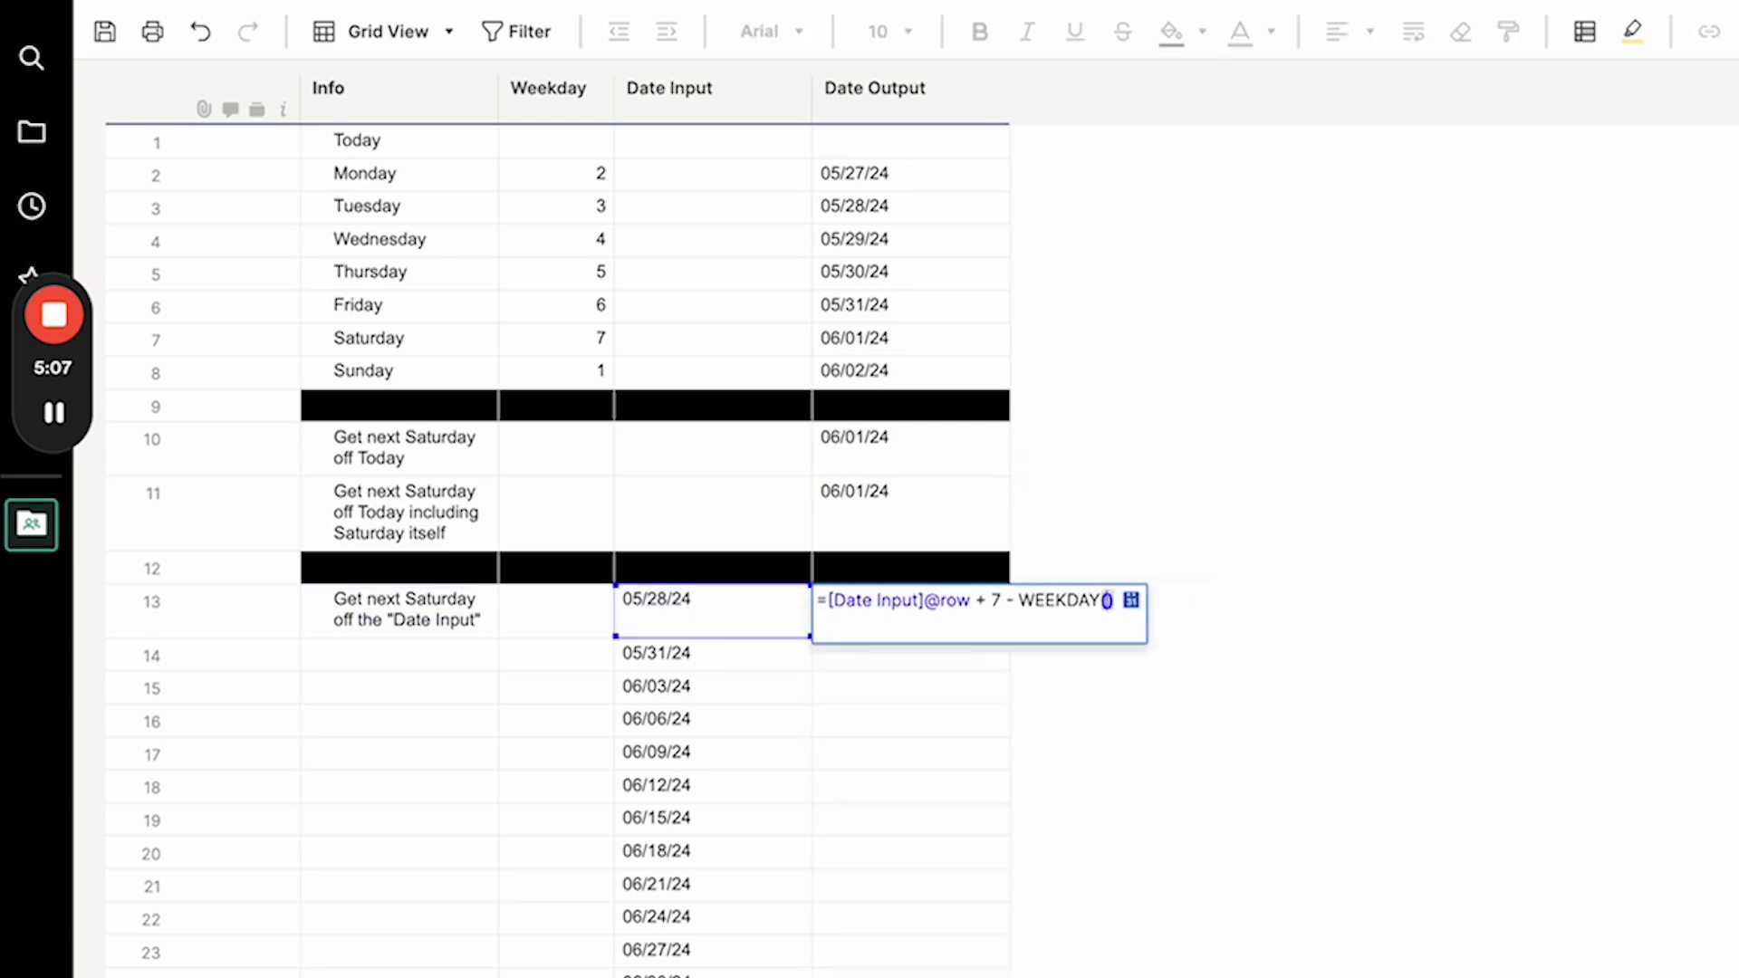
click(708, 634)
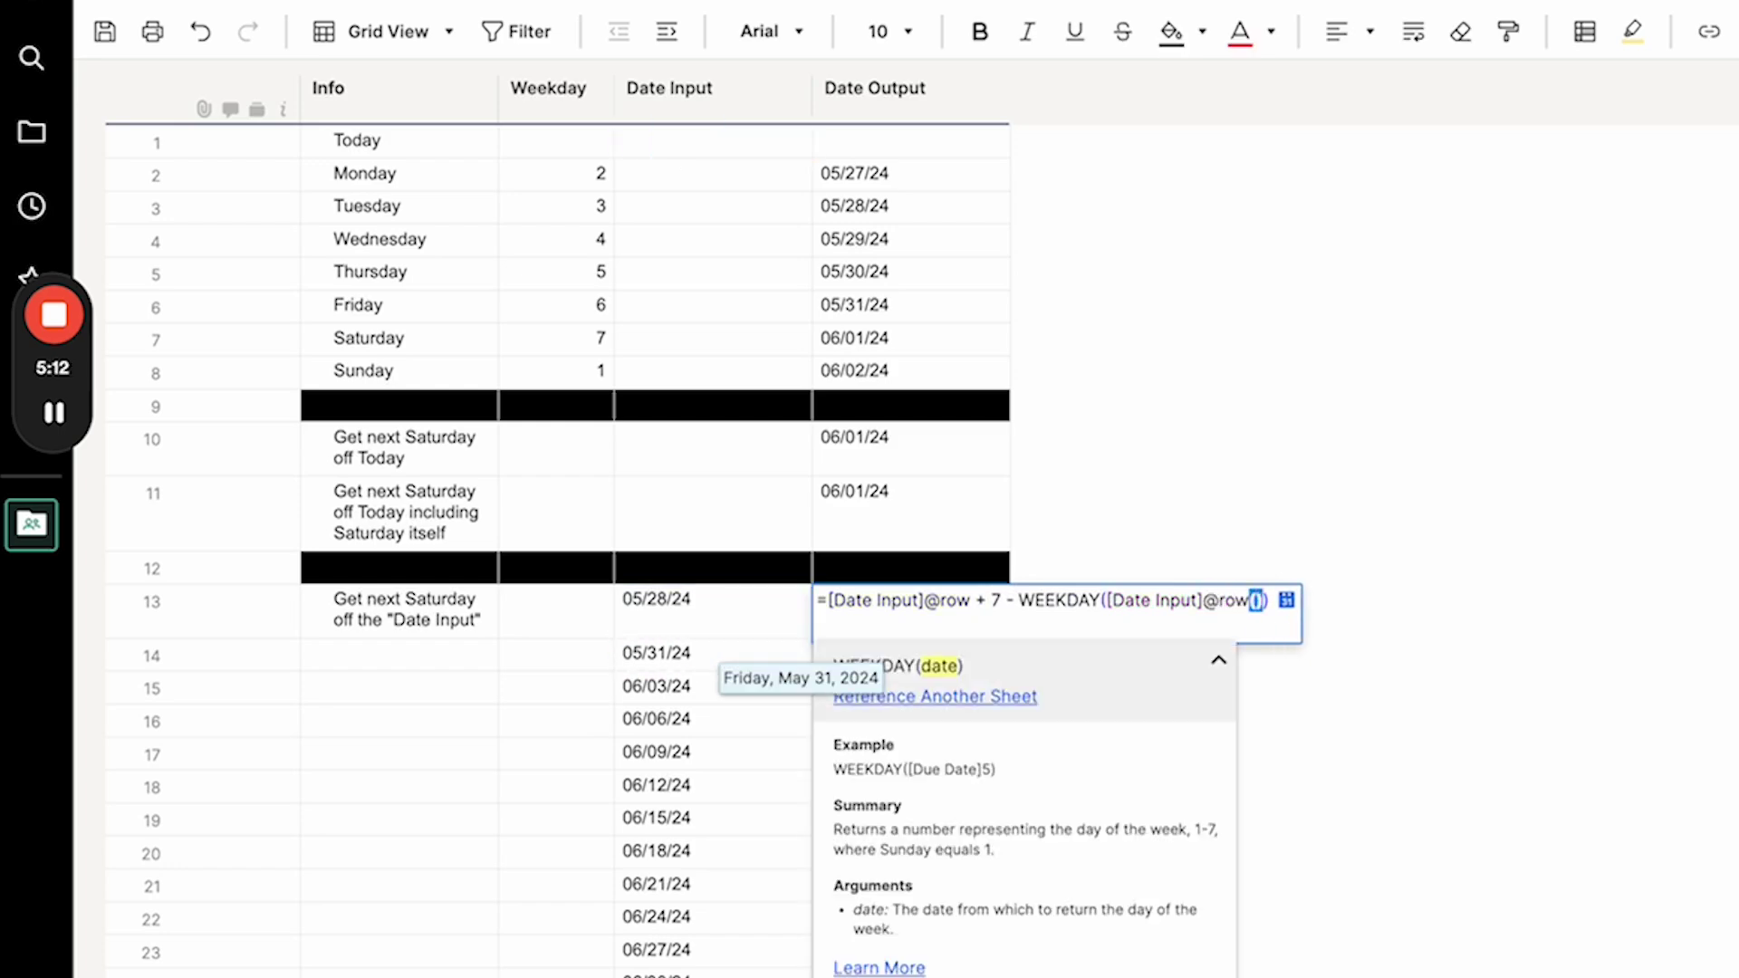
key(Return)
Step: Copy row 13's Date Output formula and select Date Output rows 14 to 33
key(Up)
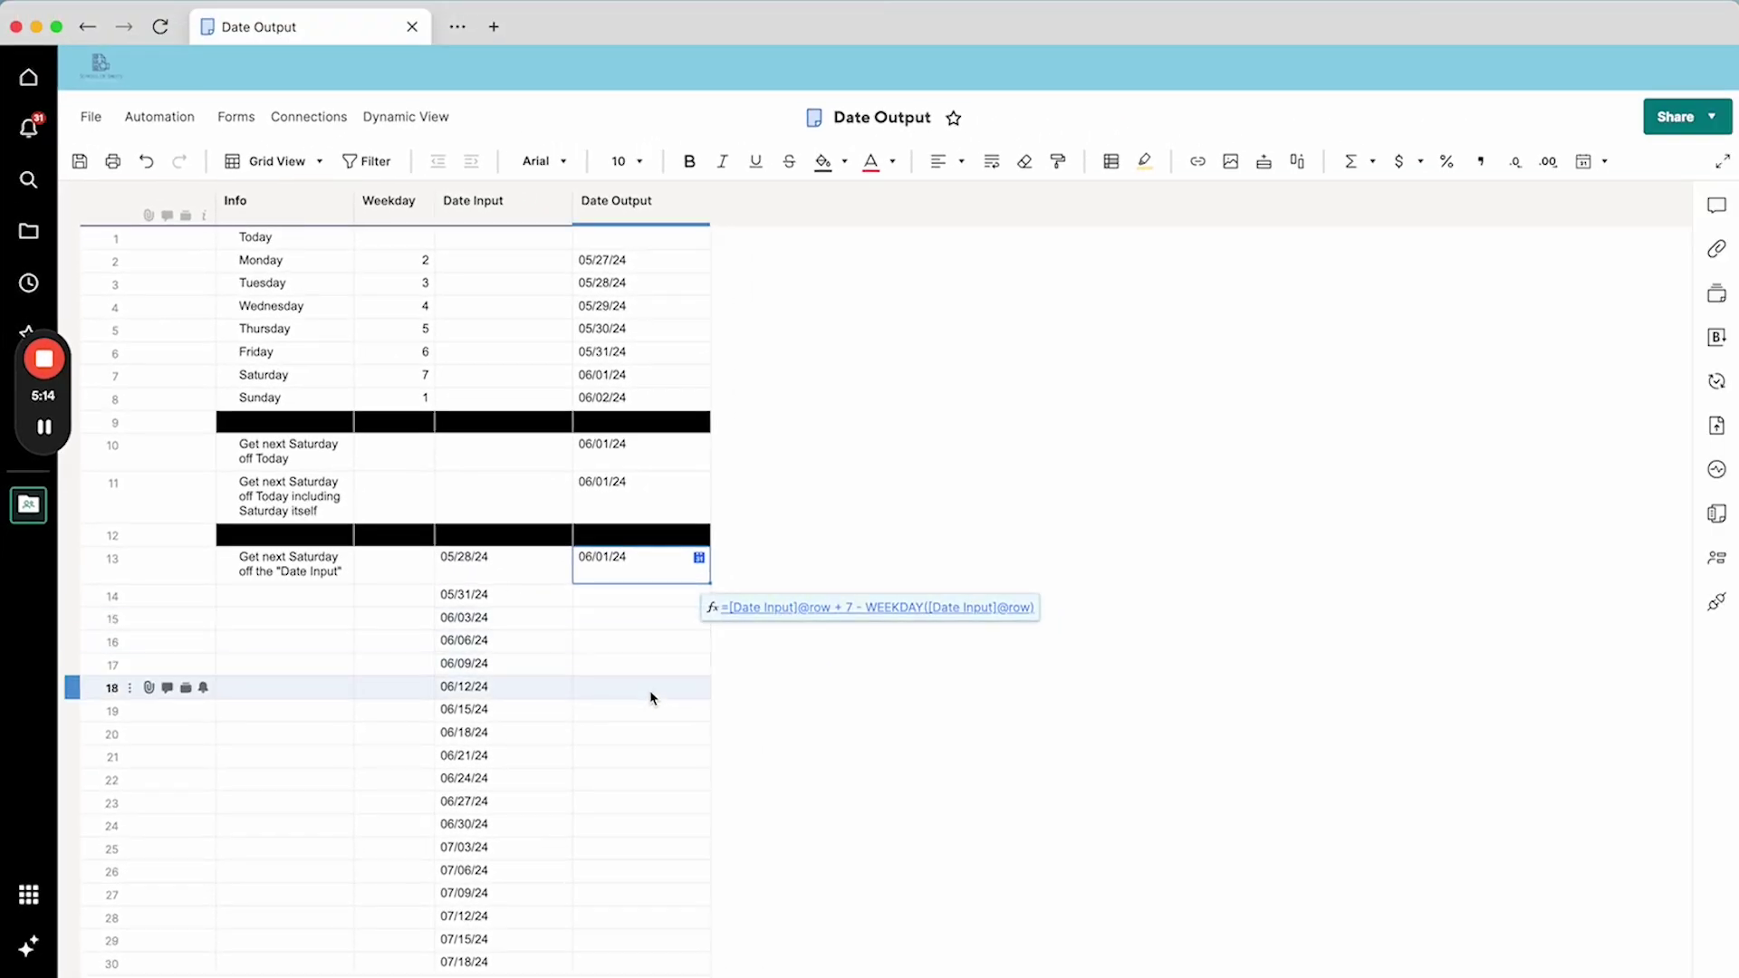
key(ctrl+c)
scroll(906, 779, down, 2)
drag(641, 920, 634, 948)
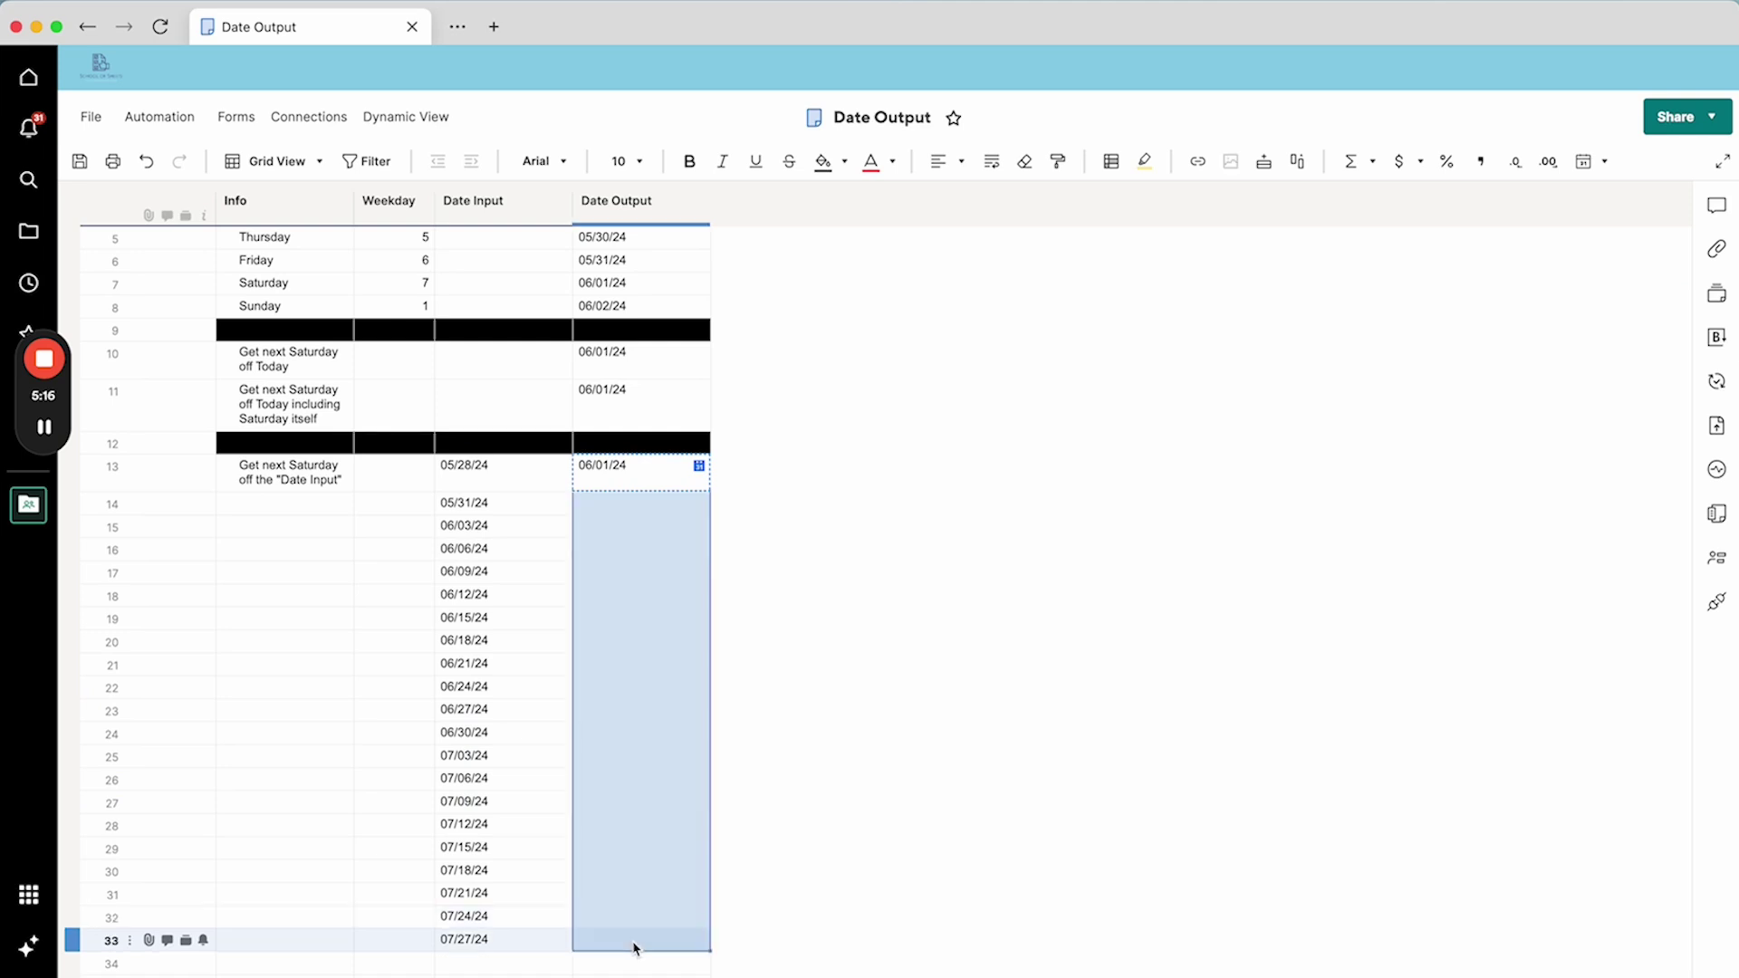
Step: Paste the next-Saturday formula into Date Output rows 14–33 and check the results
key(ctrl+v)
click(544, 472)
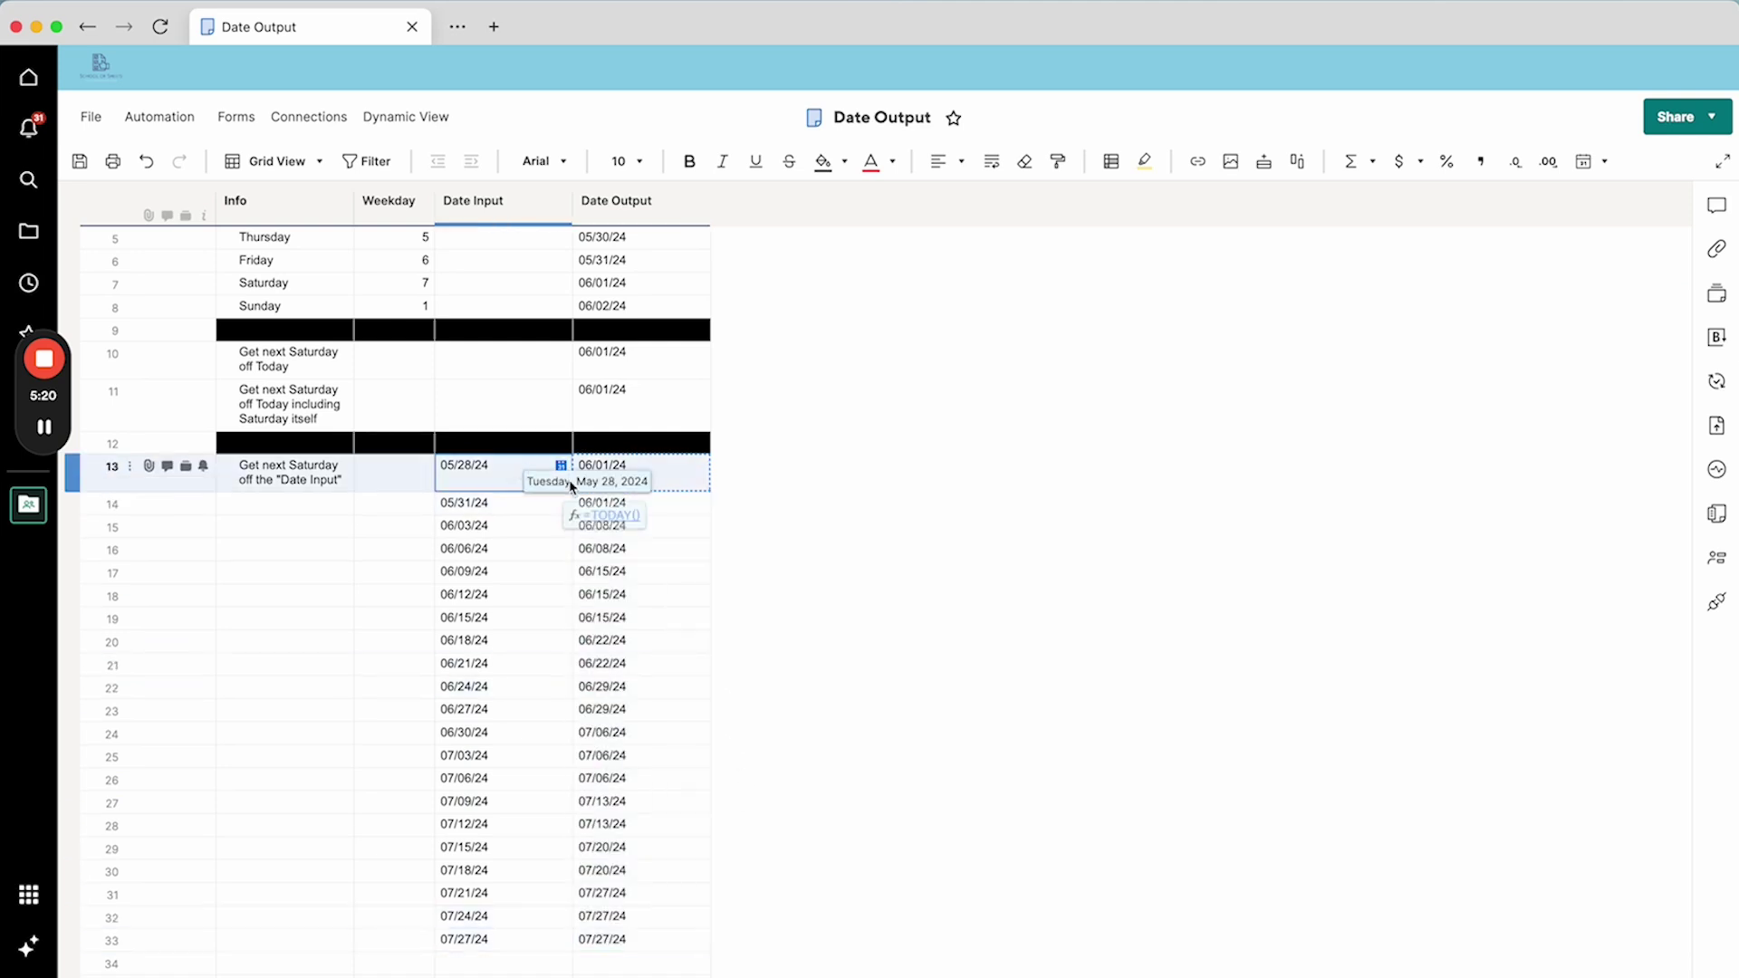
click(672, 505)
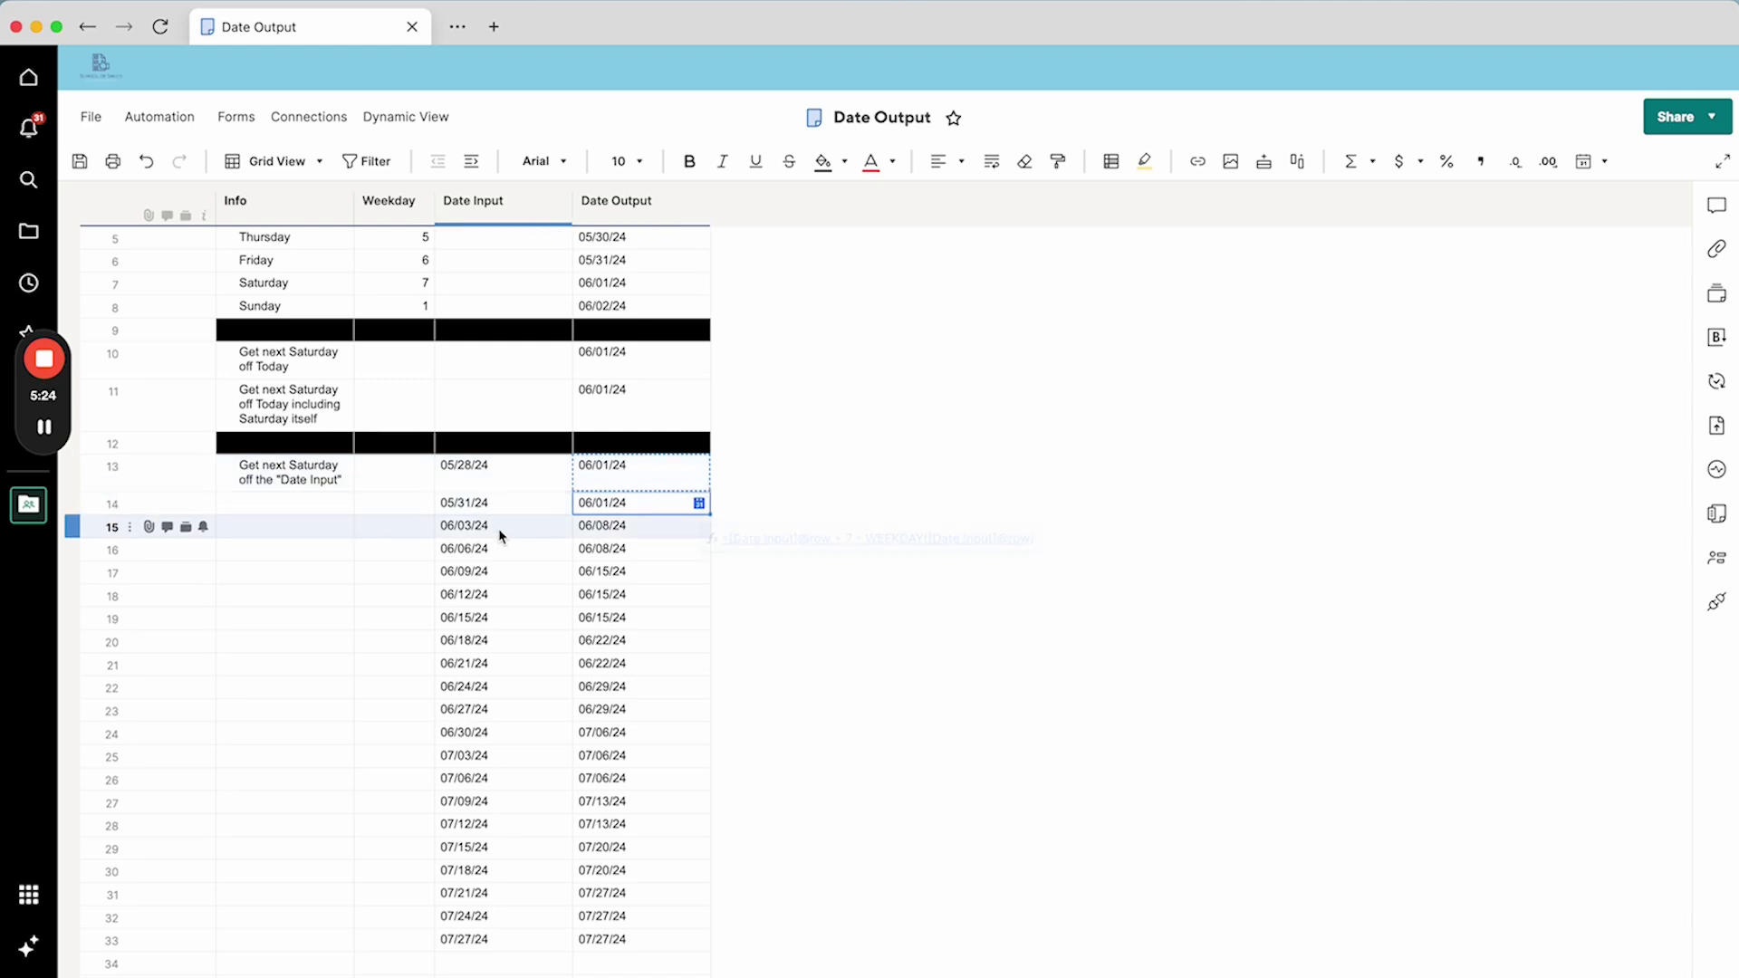
click(625, 549)
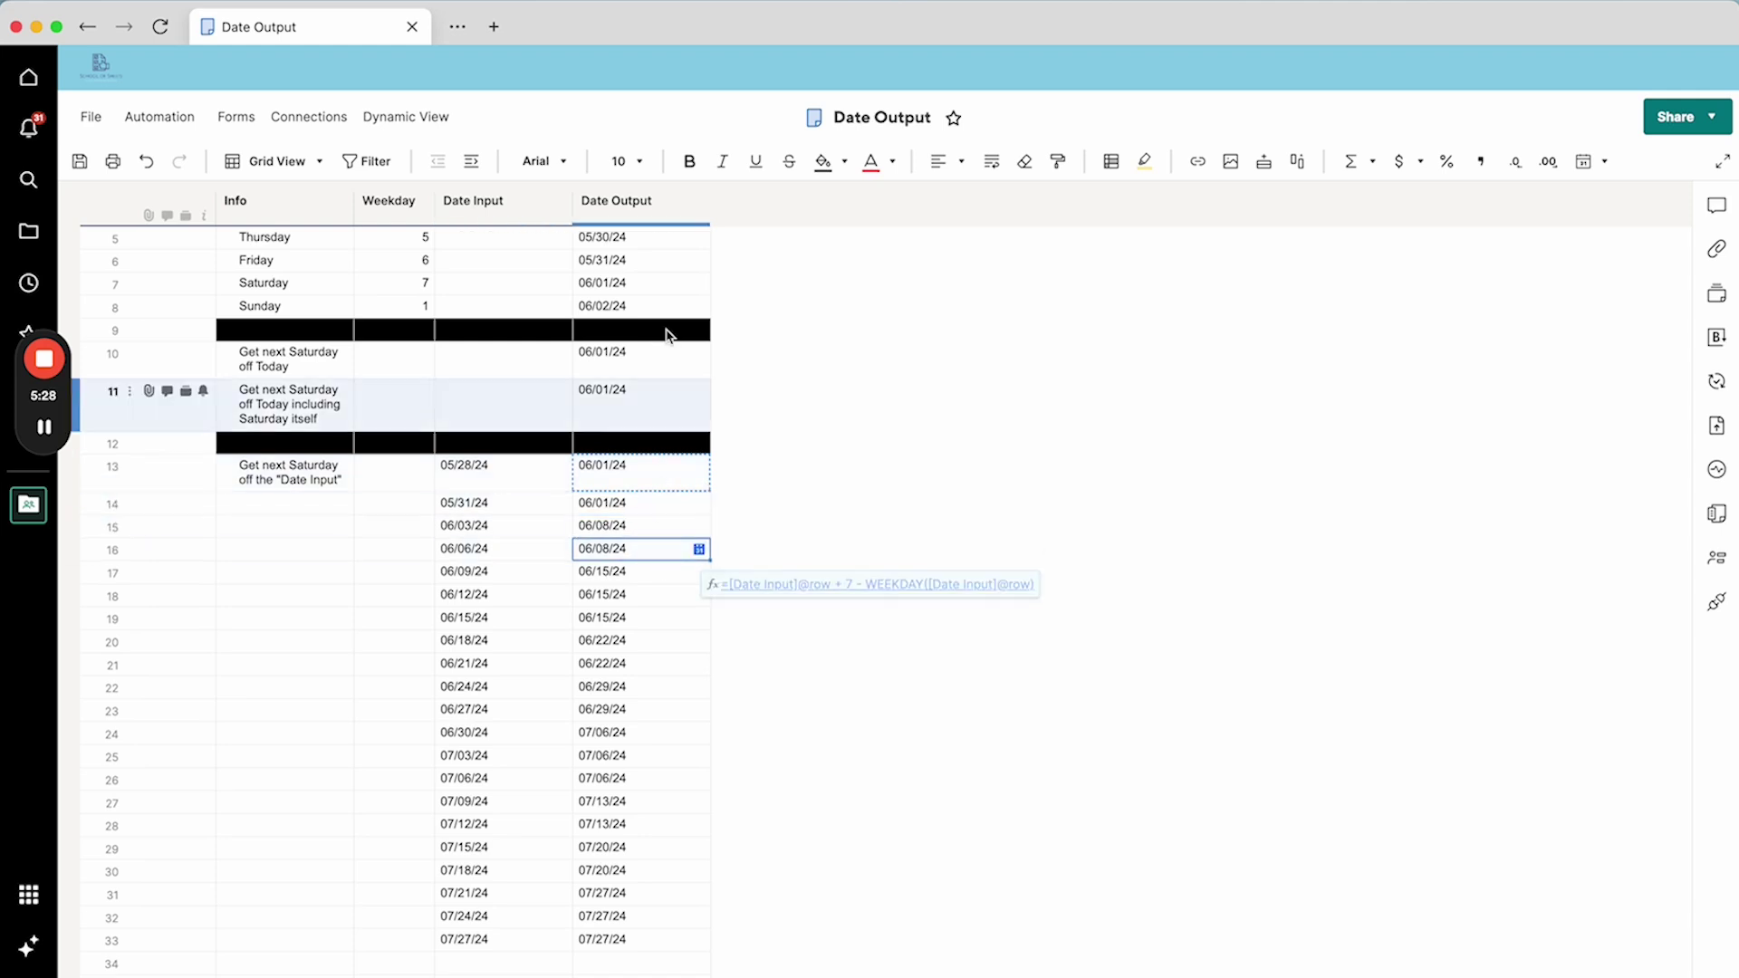
Step: Format the Date Output column as 'Day and Date', e.g. Sat 01-Jun-2024
click(637, 217)
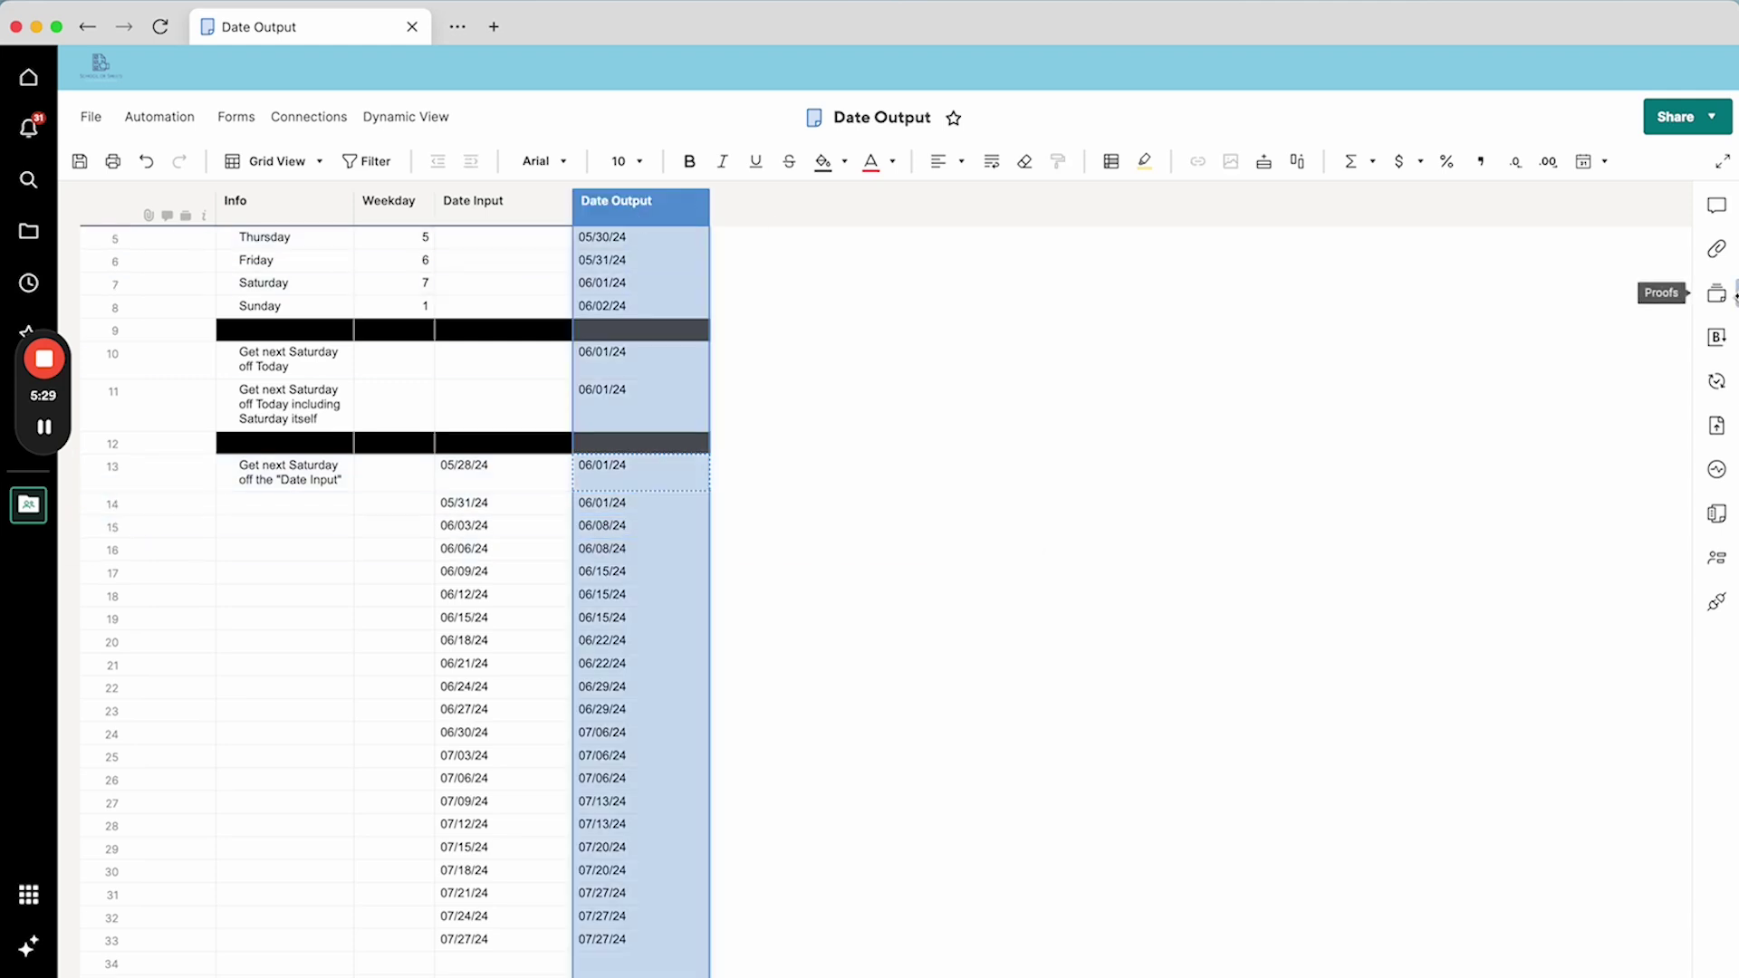
click(1605, 163)
click(1646, 526)
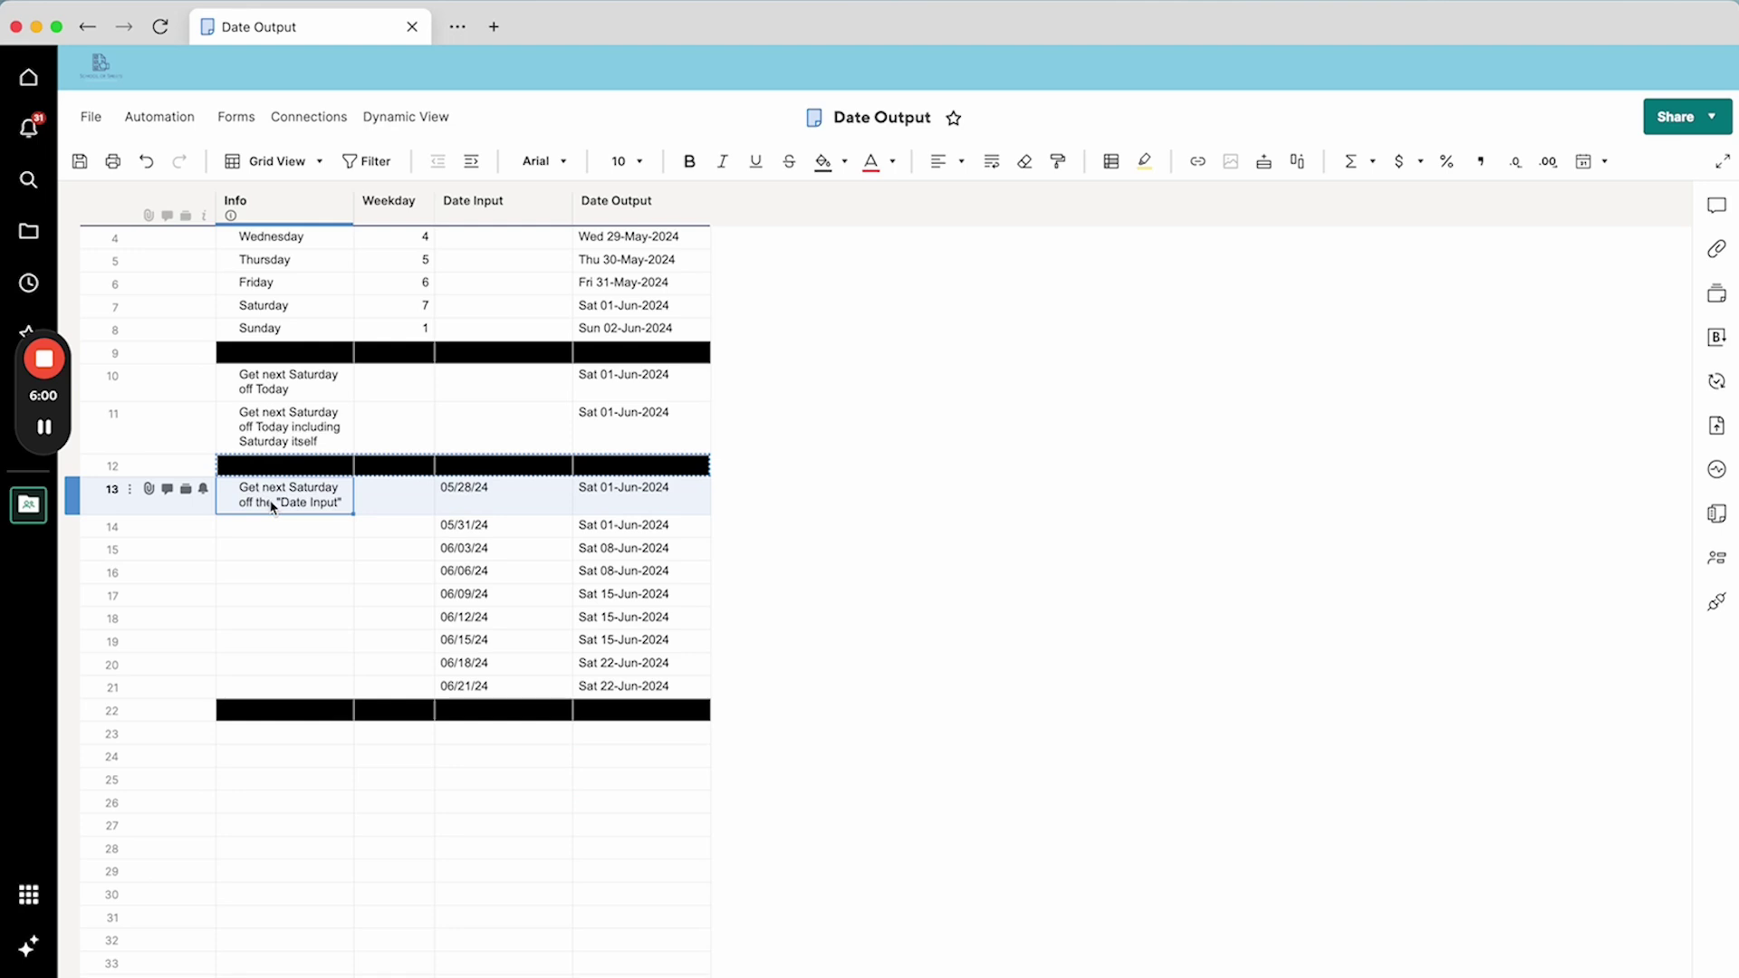
key(ctrl+c)
click(287, 714)
Step: Copy row 13's description to row 23 and change Saturday to Monday
click(275, 737)
key(ctrl+v)
double_click(334, 743)
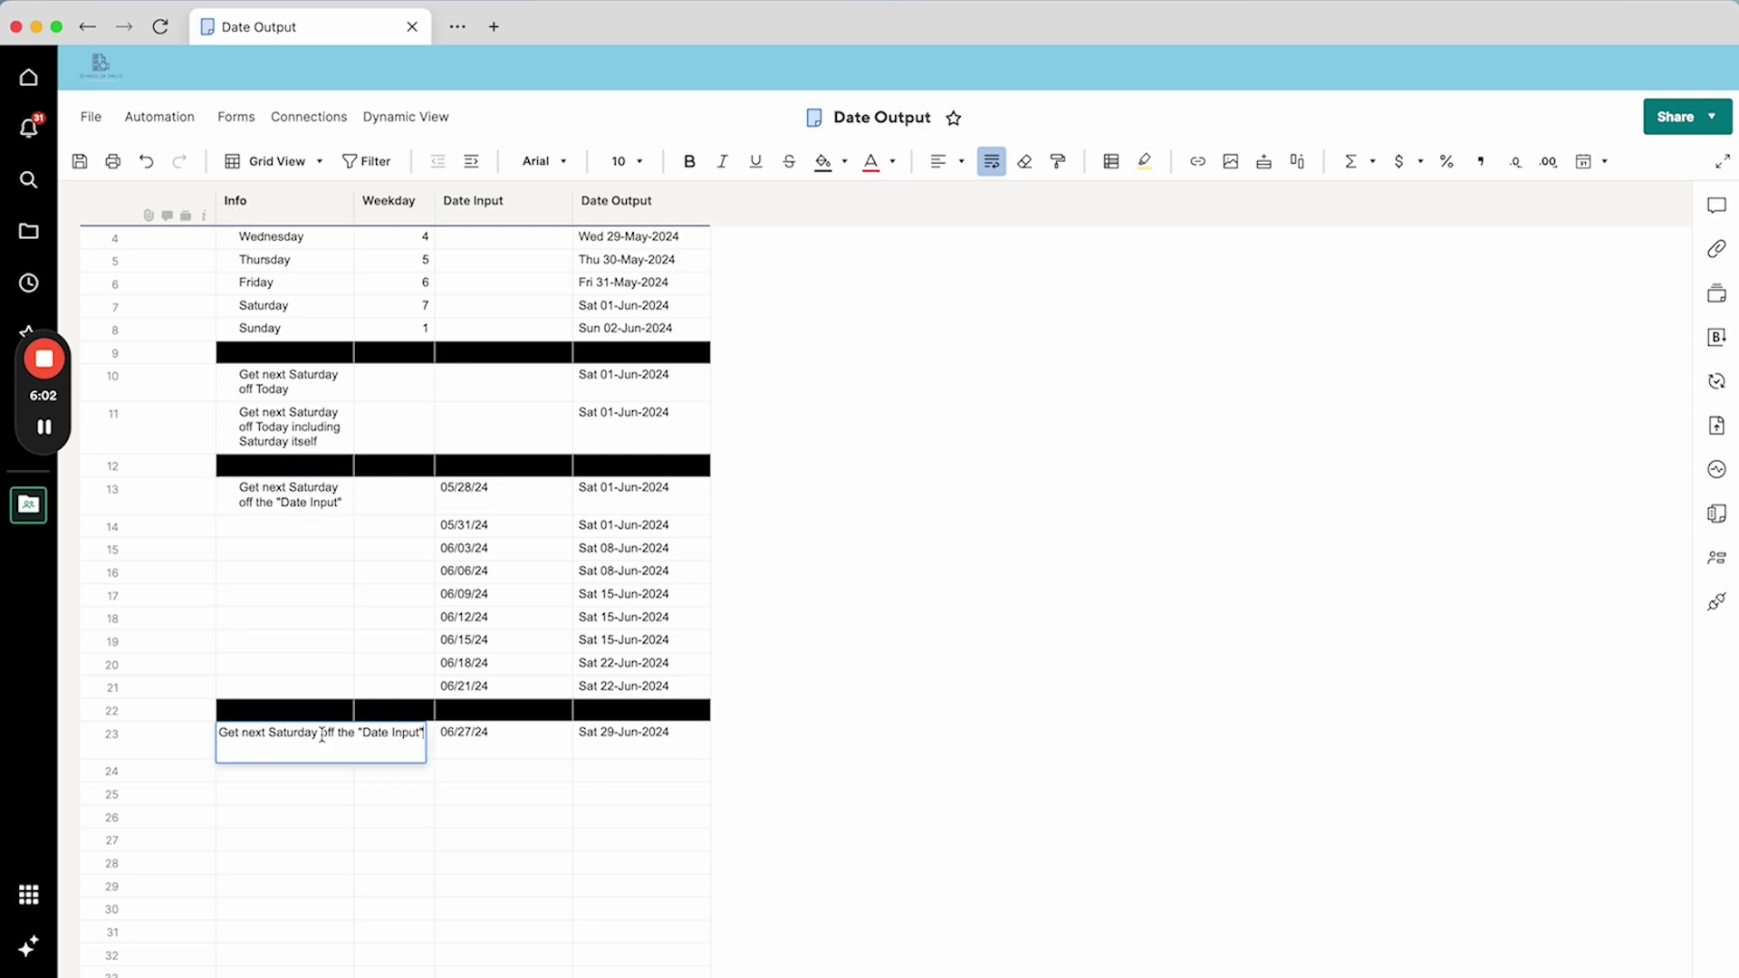
double_click(296, 736)
text(Monday)
key(Return)
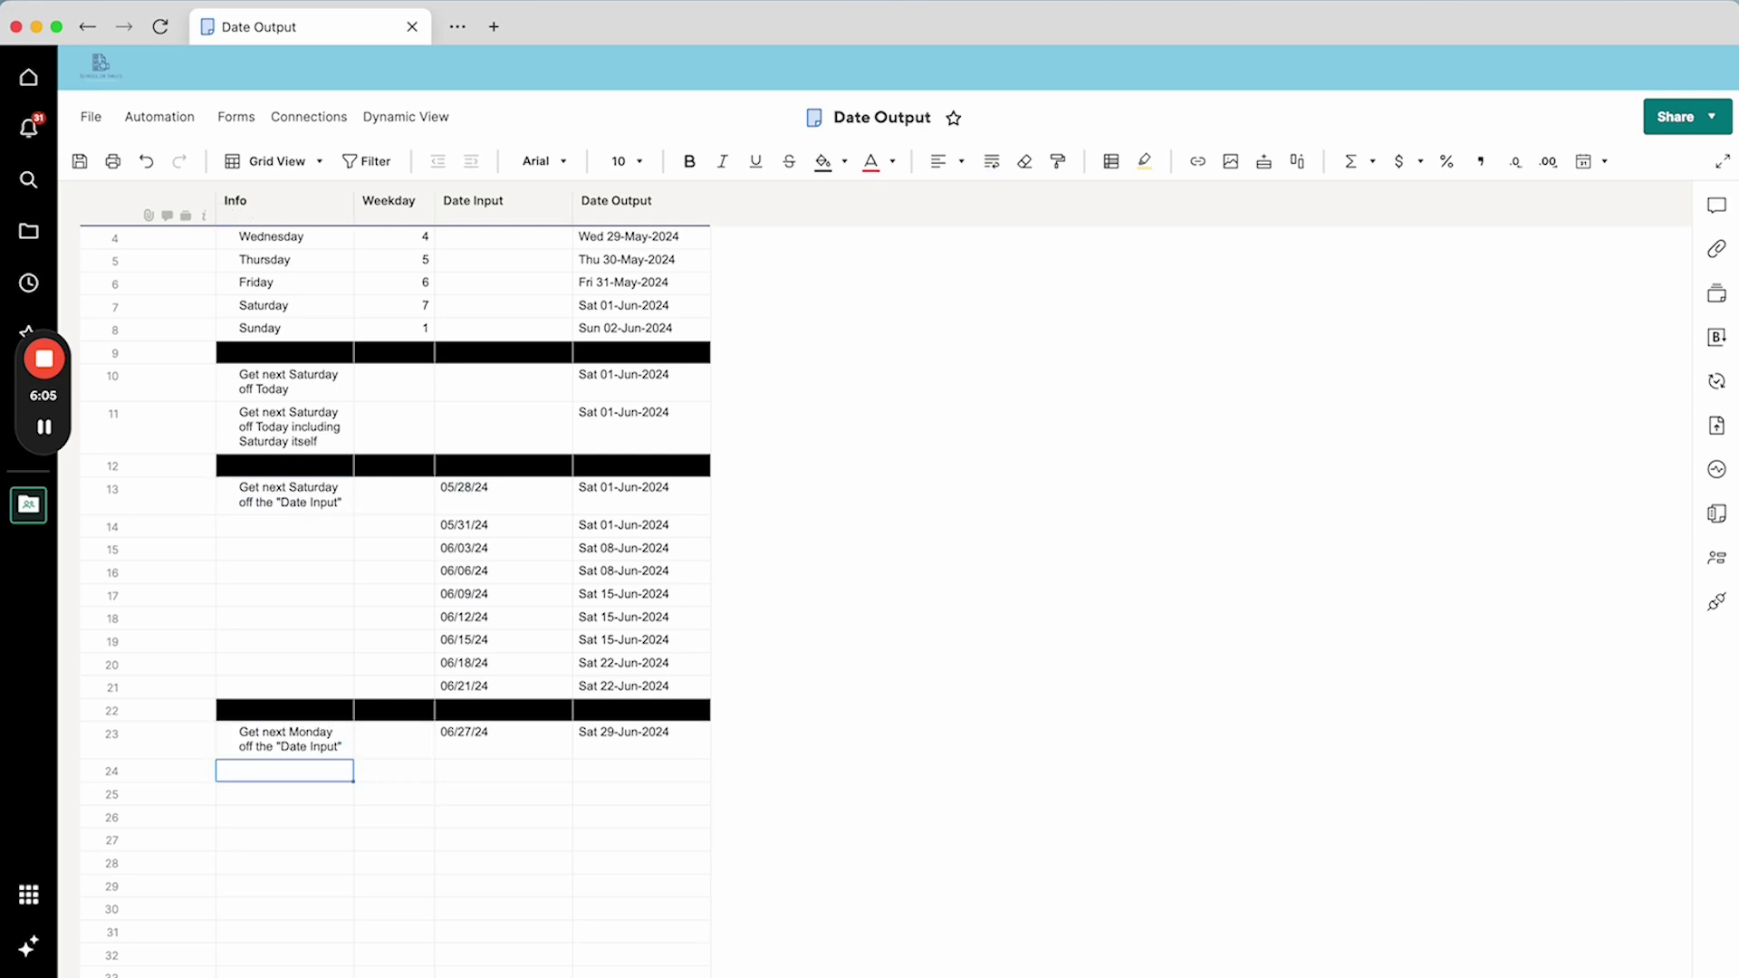
Step: Change row 23's Date Output formula from + 7 to + 2 to return the next Monday
double_click(505, 739)
click(702, 731)
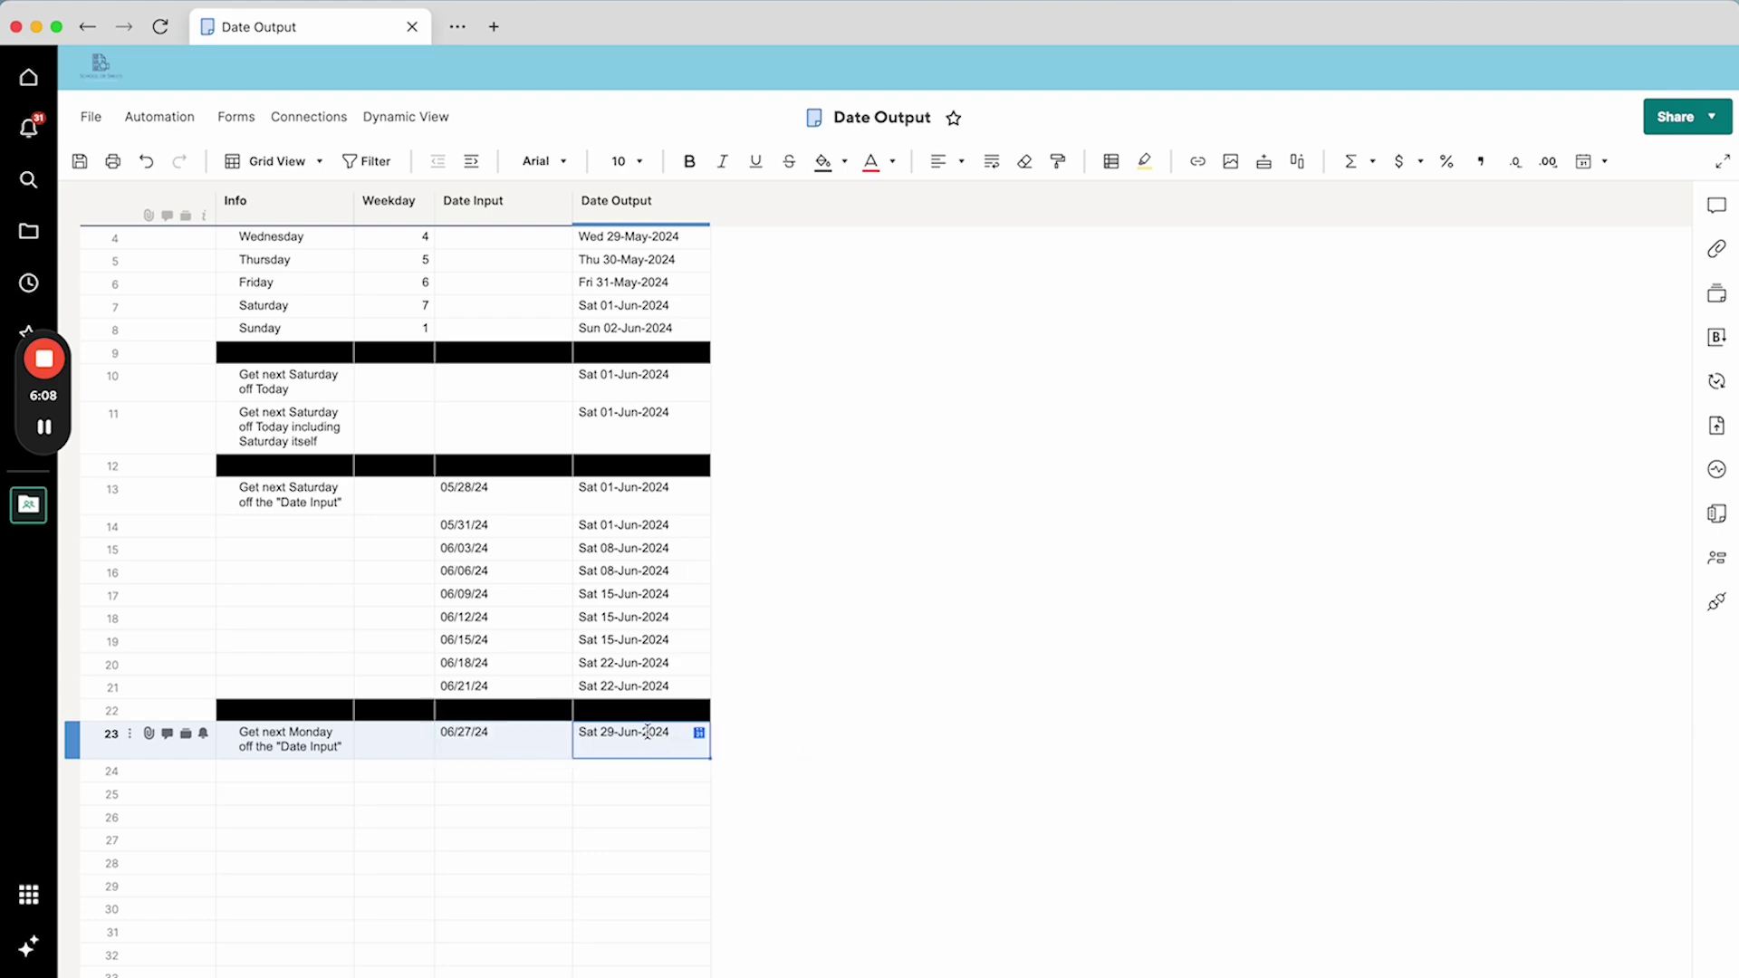
double_click(703, 731)
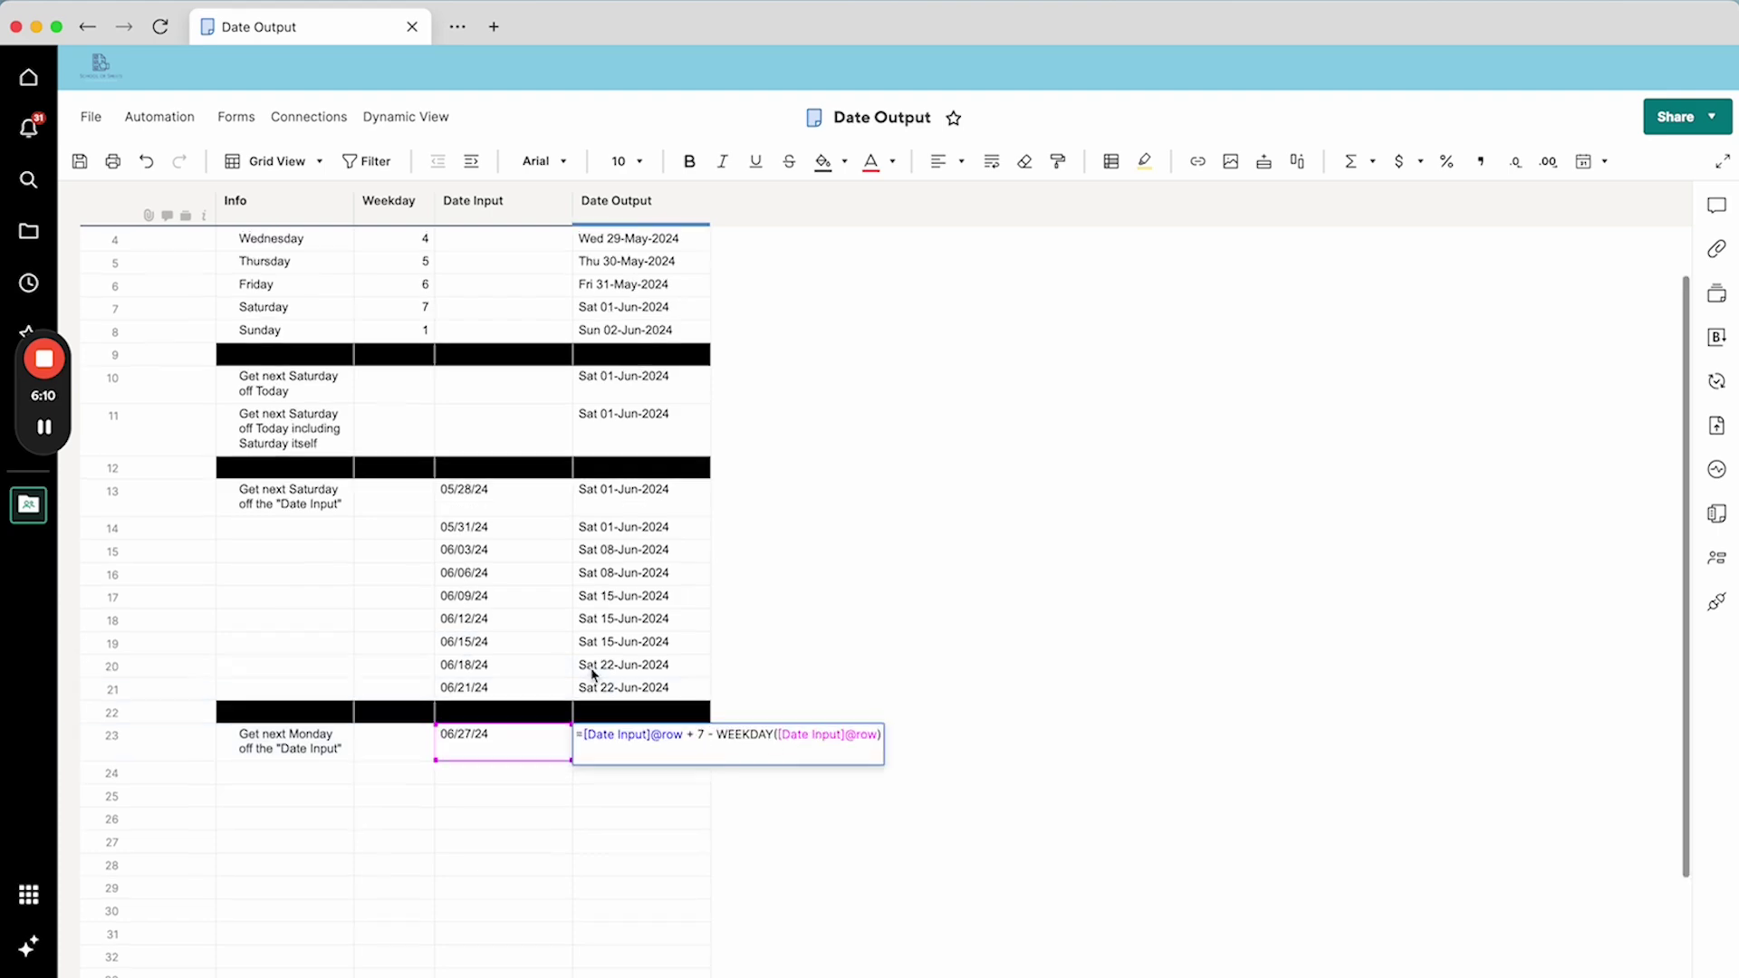
scroll(585, 679, up, 3)
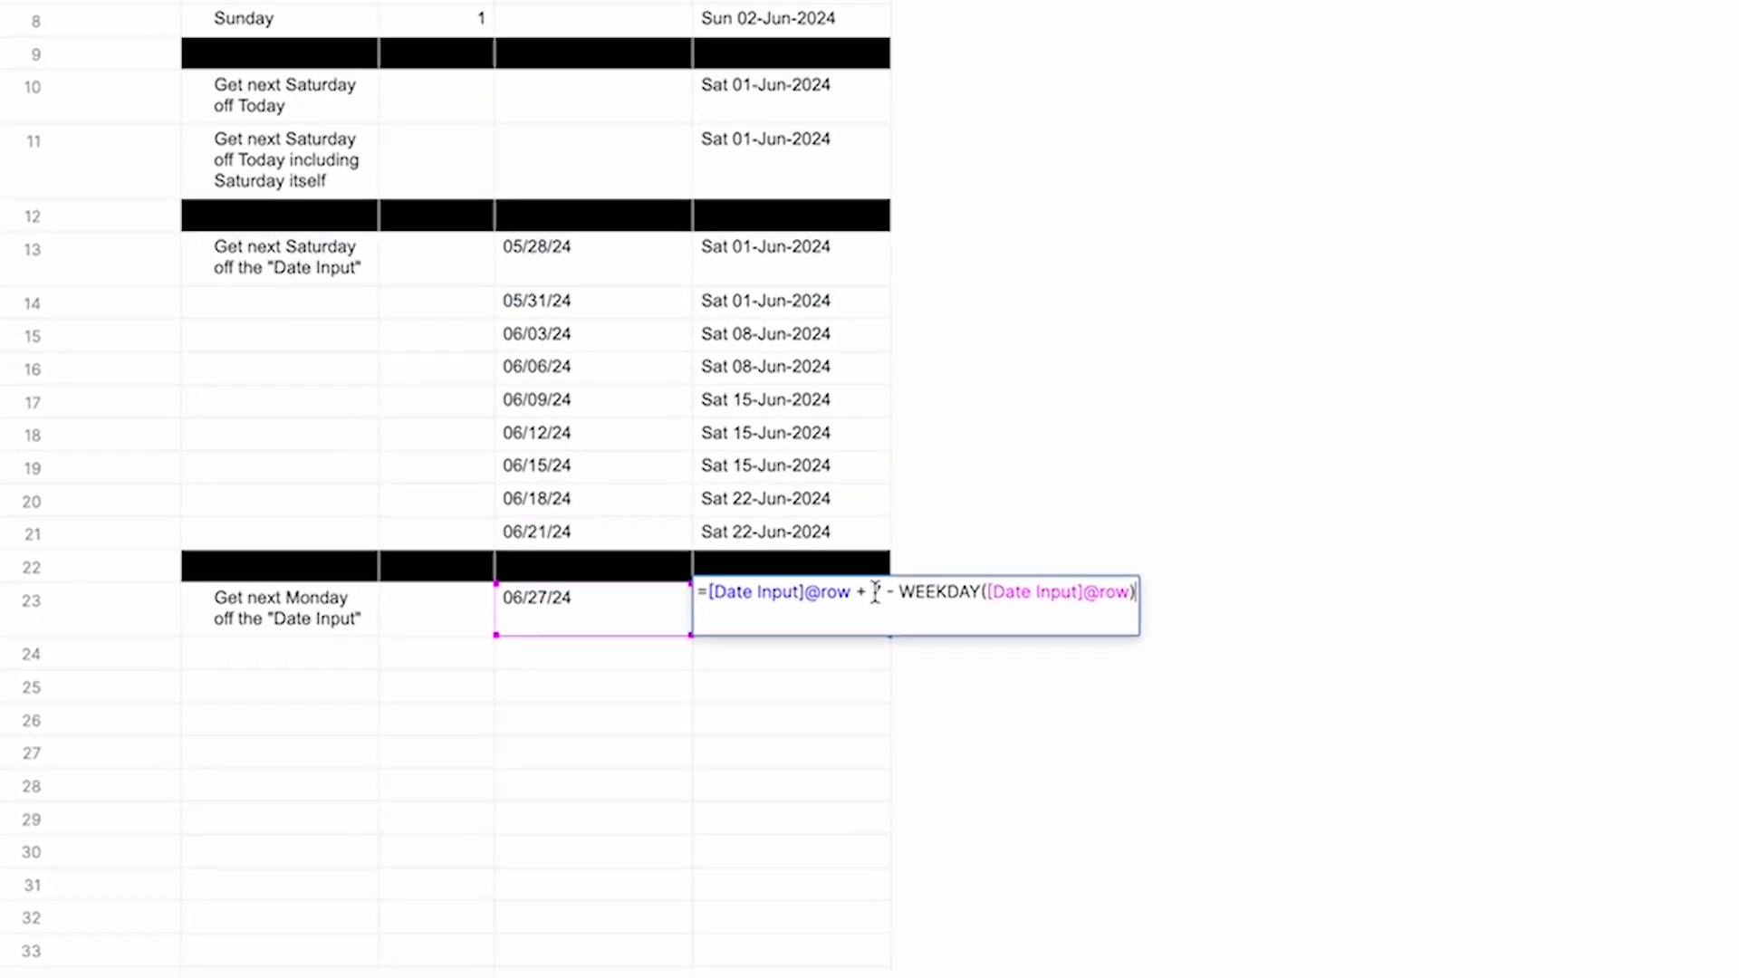
click(744, 745)
key(BackSpace)
text(2)
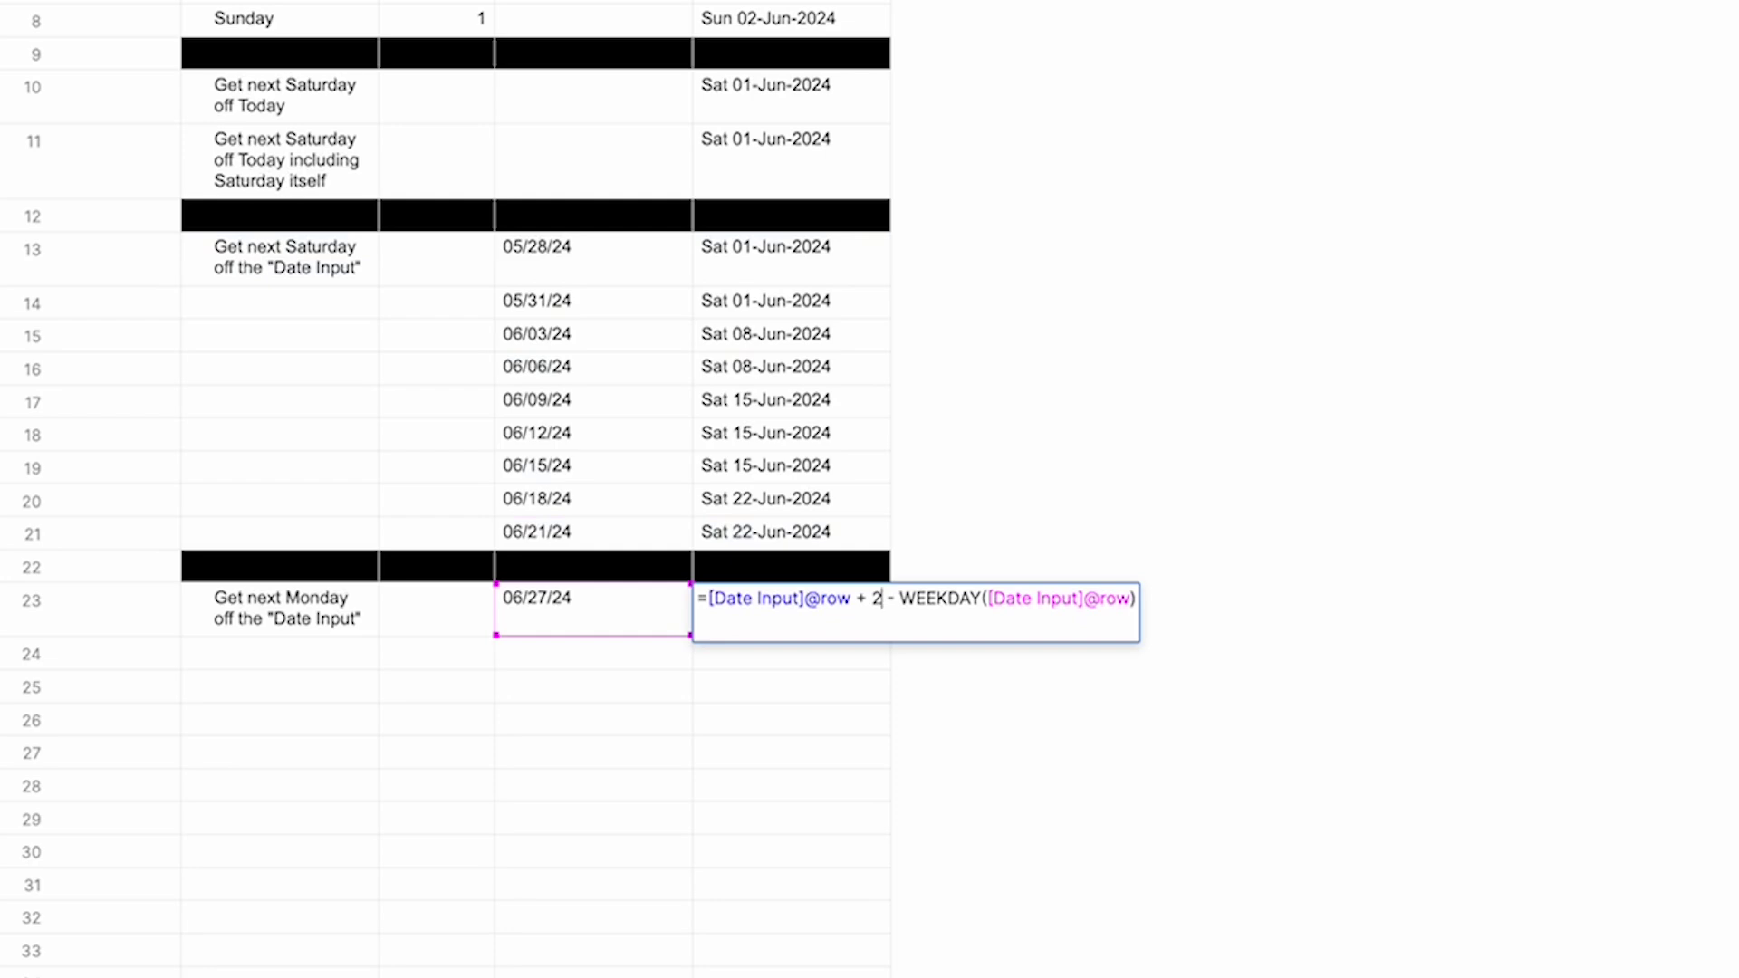
key(Return)
Step: Enter =[Date Input]23 + 3 in row 24 and fill it down the rows below
click(638, 654)
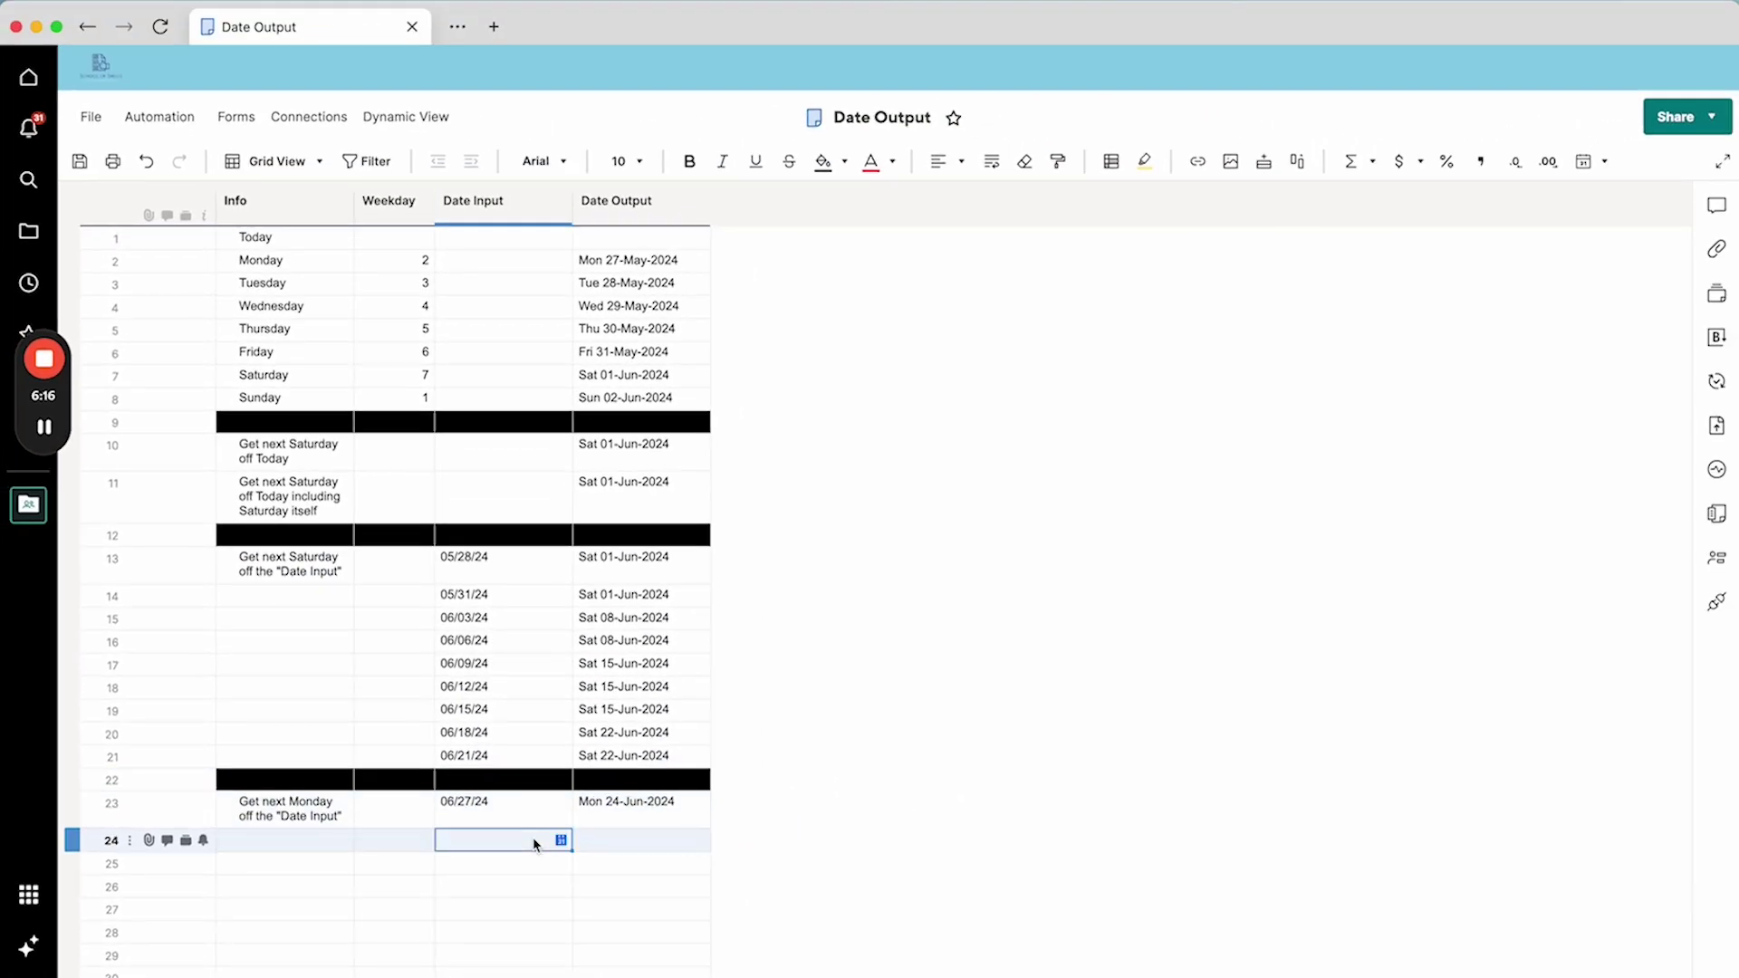
text(=)
click(503, 809)
text(+ )
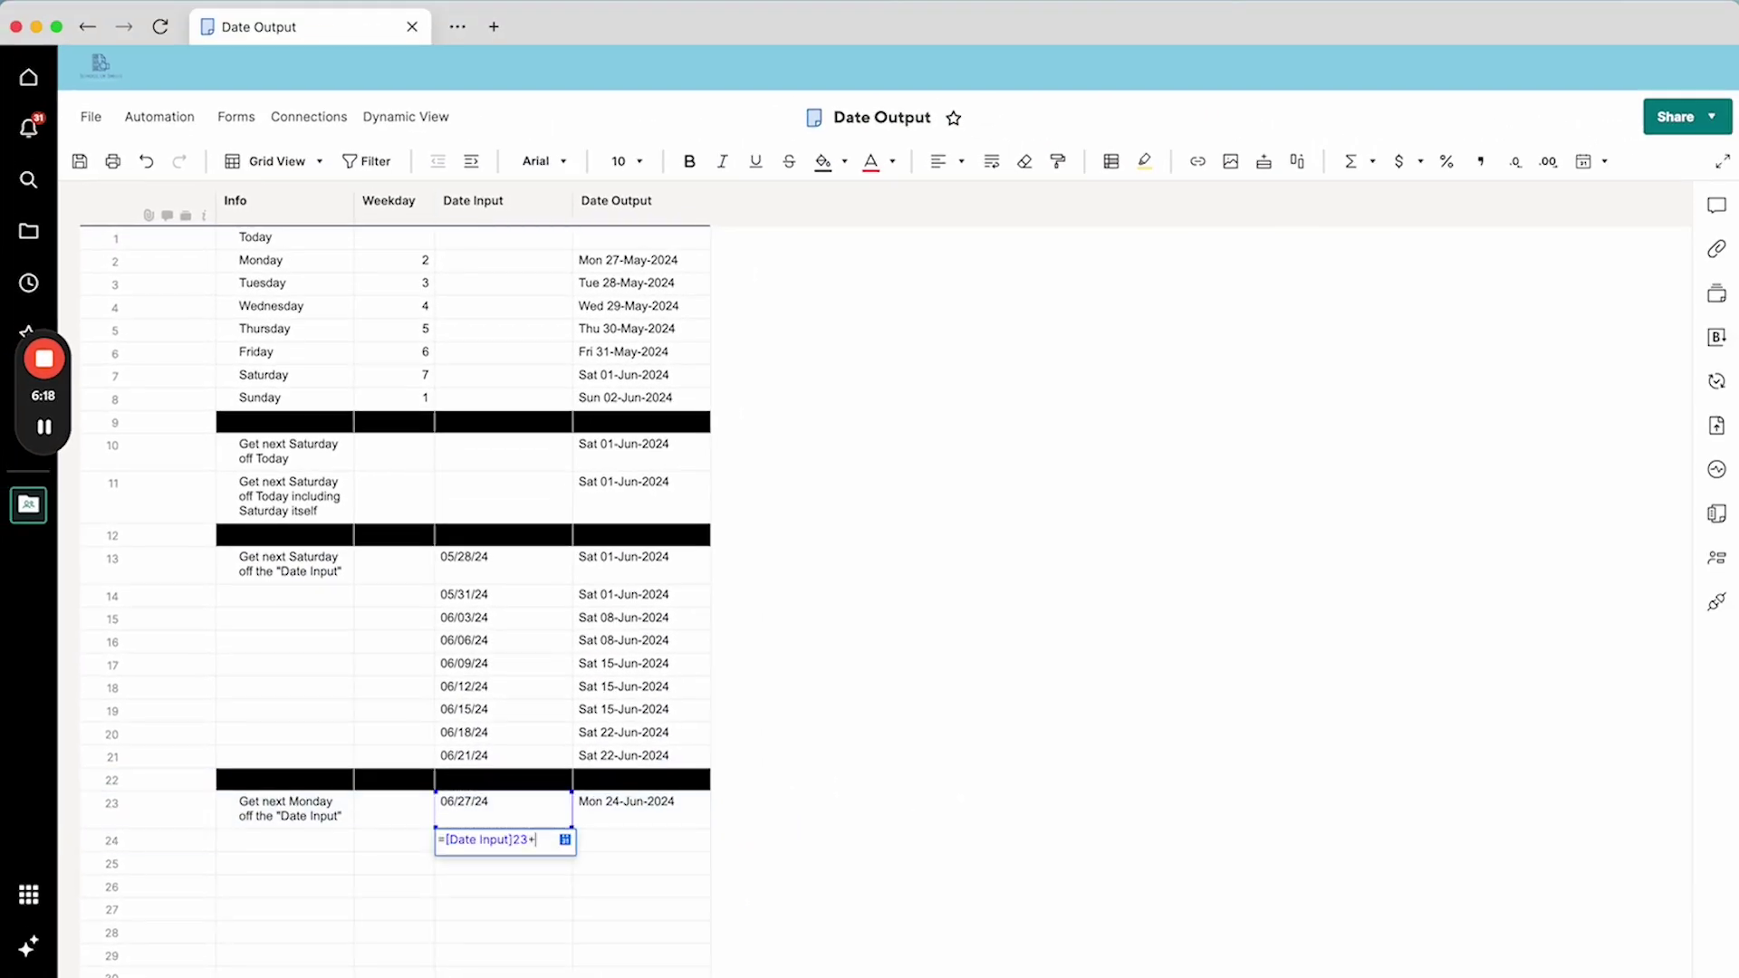
text(3)
key(Return)
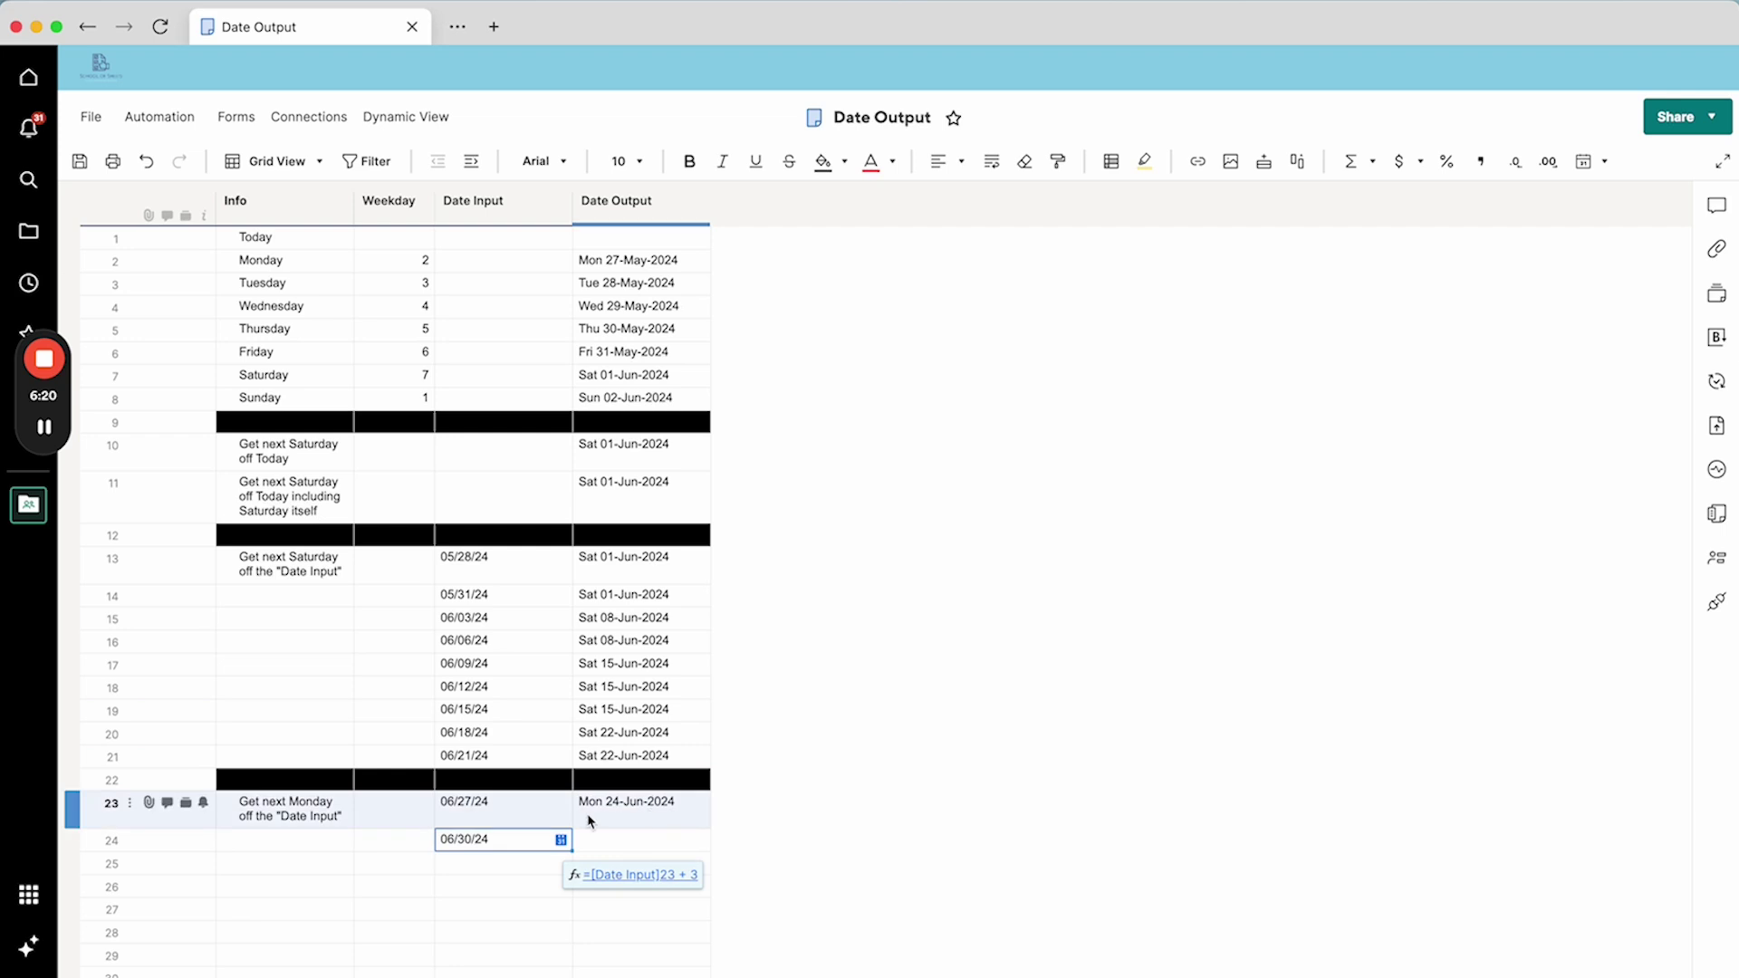
key(ctrl+shift+Down)
key(ctrl+d)
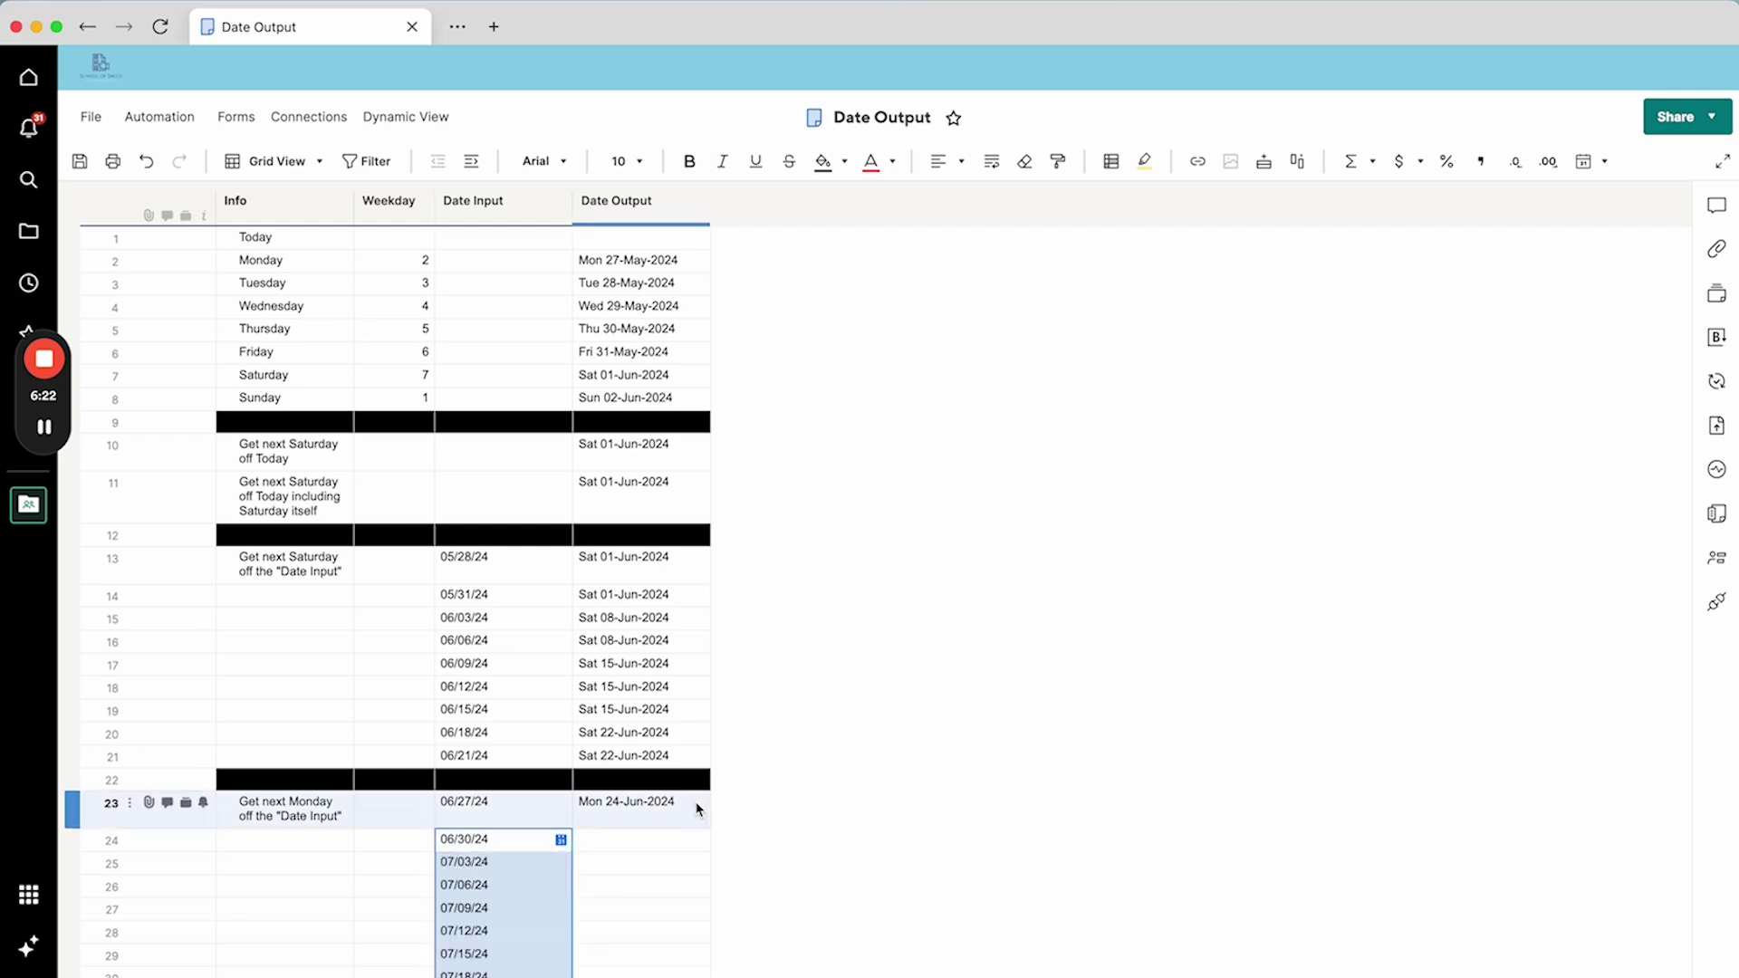
Step: Fill the next-Monday formula down Date Output rows 24–31
click(697, 808)
key(ctrl+shift+Down)
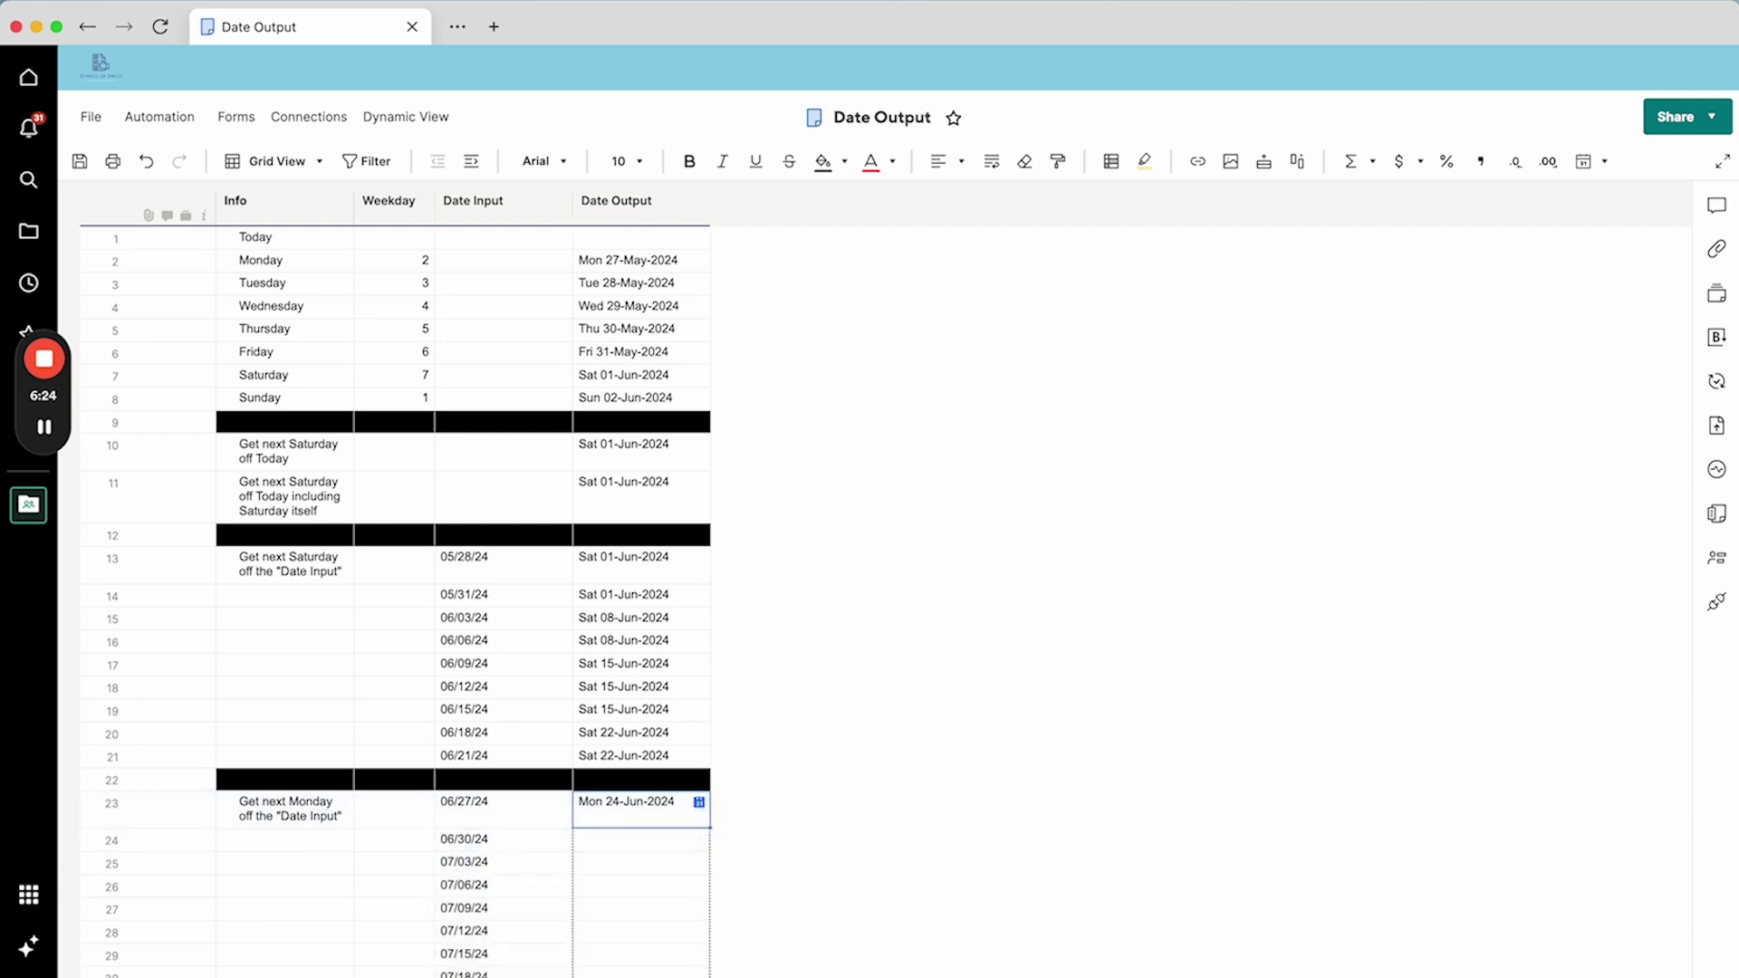
key(ctrl+d)
scroll(805, 896, down, 1)
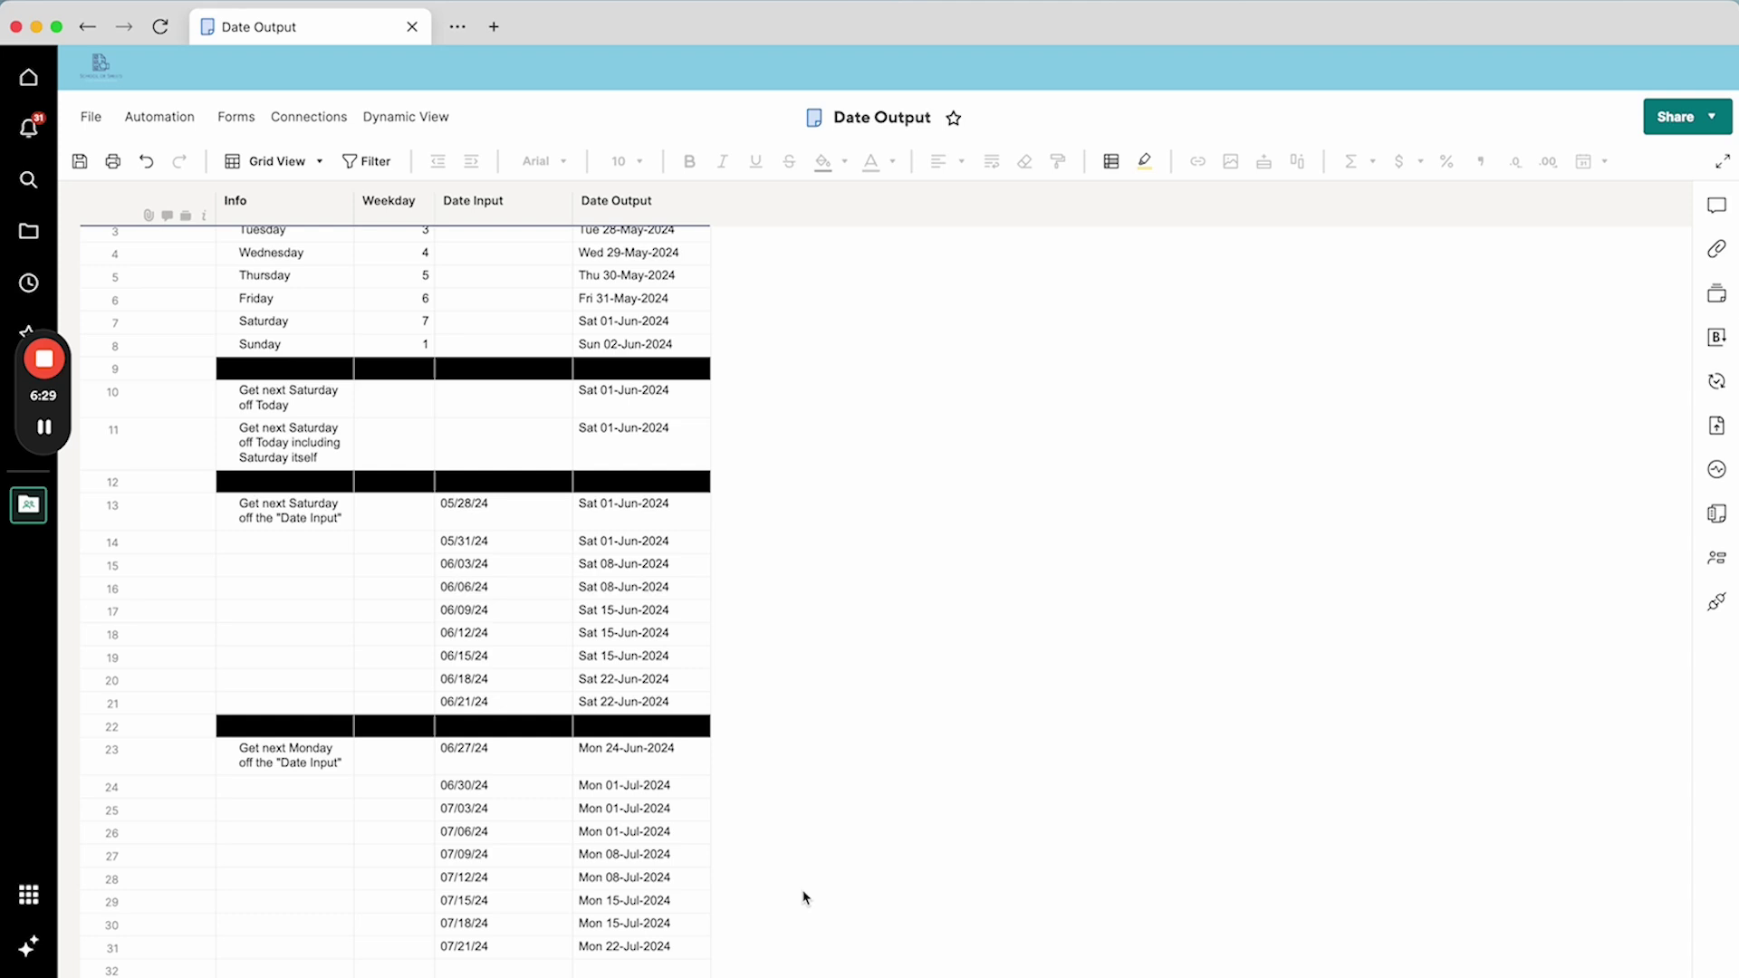
scroll(803, 898, up, 1)
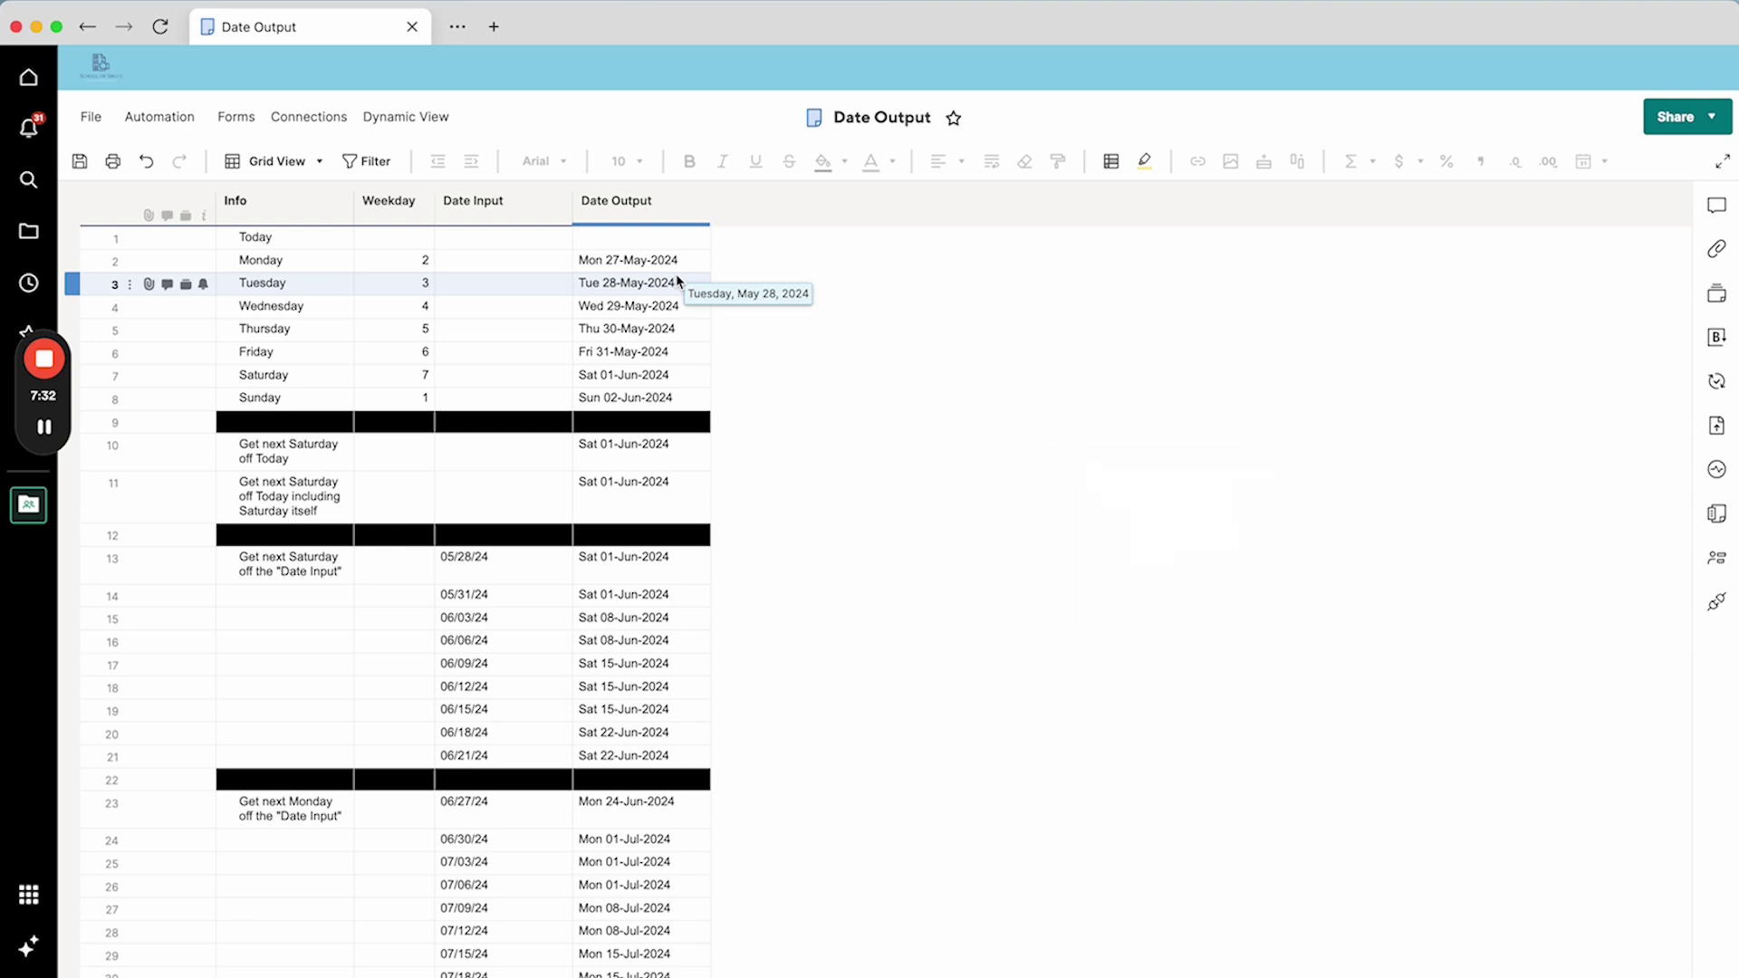
Step: Save the Date Output sheet with Ctrl+S
key(ctrl+s)
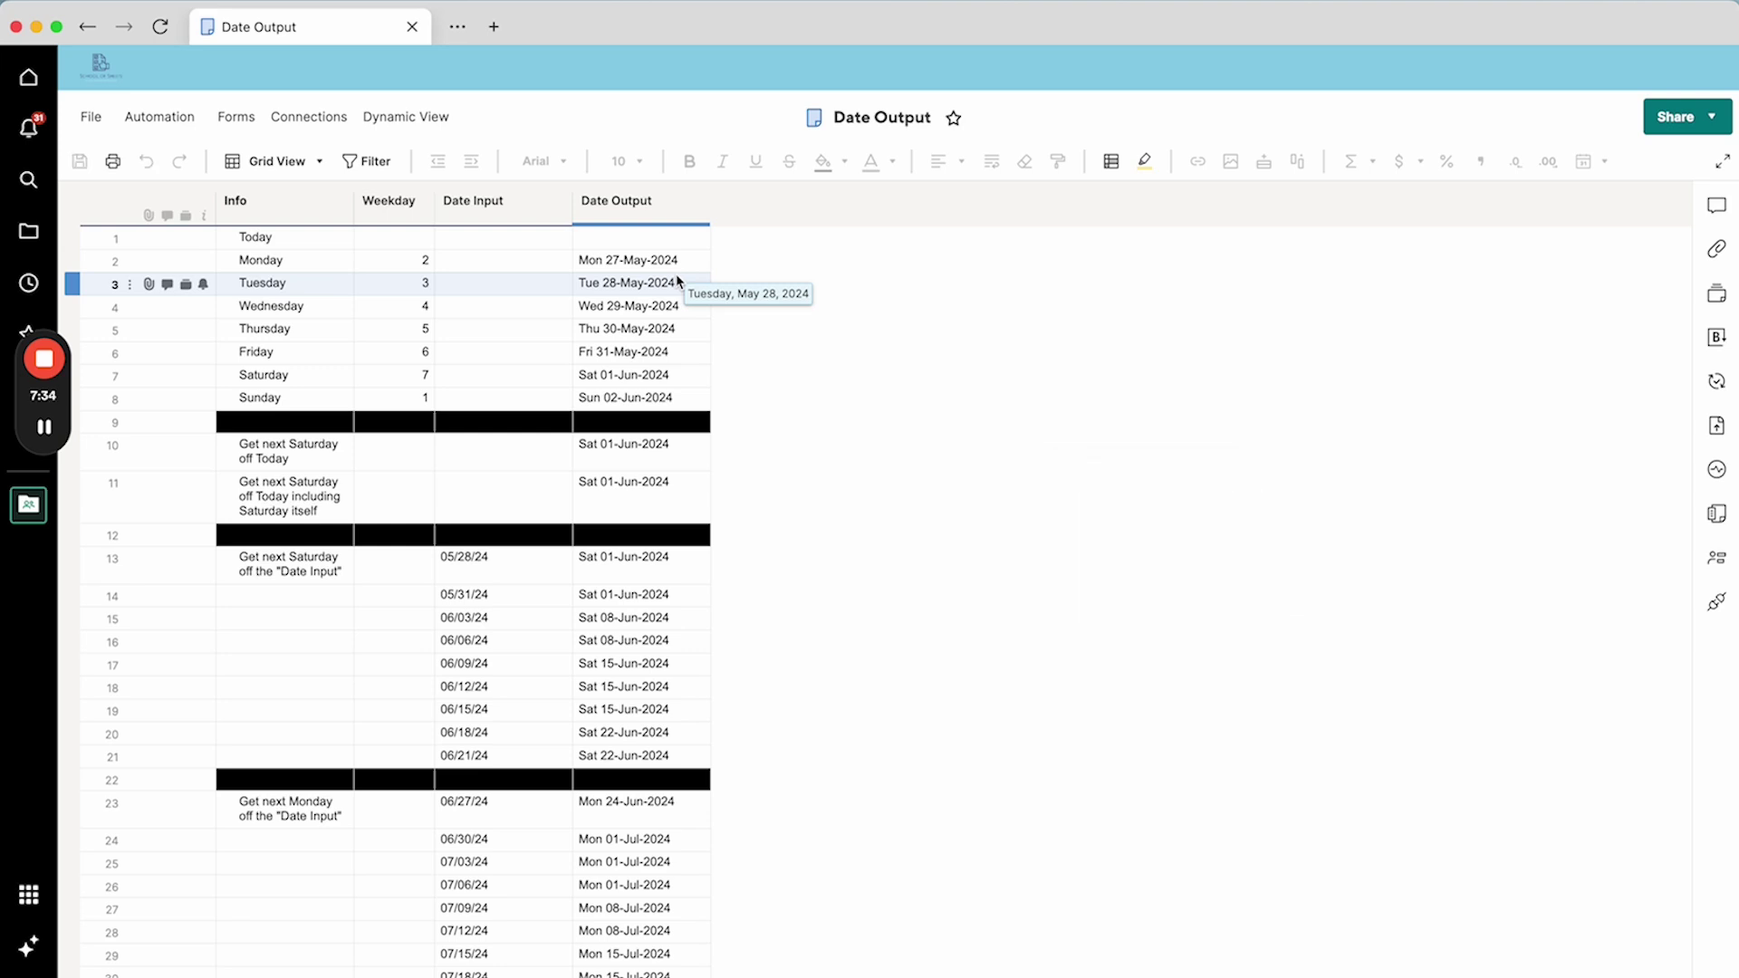